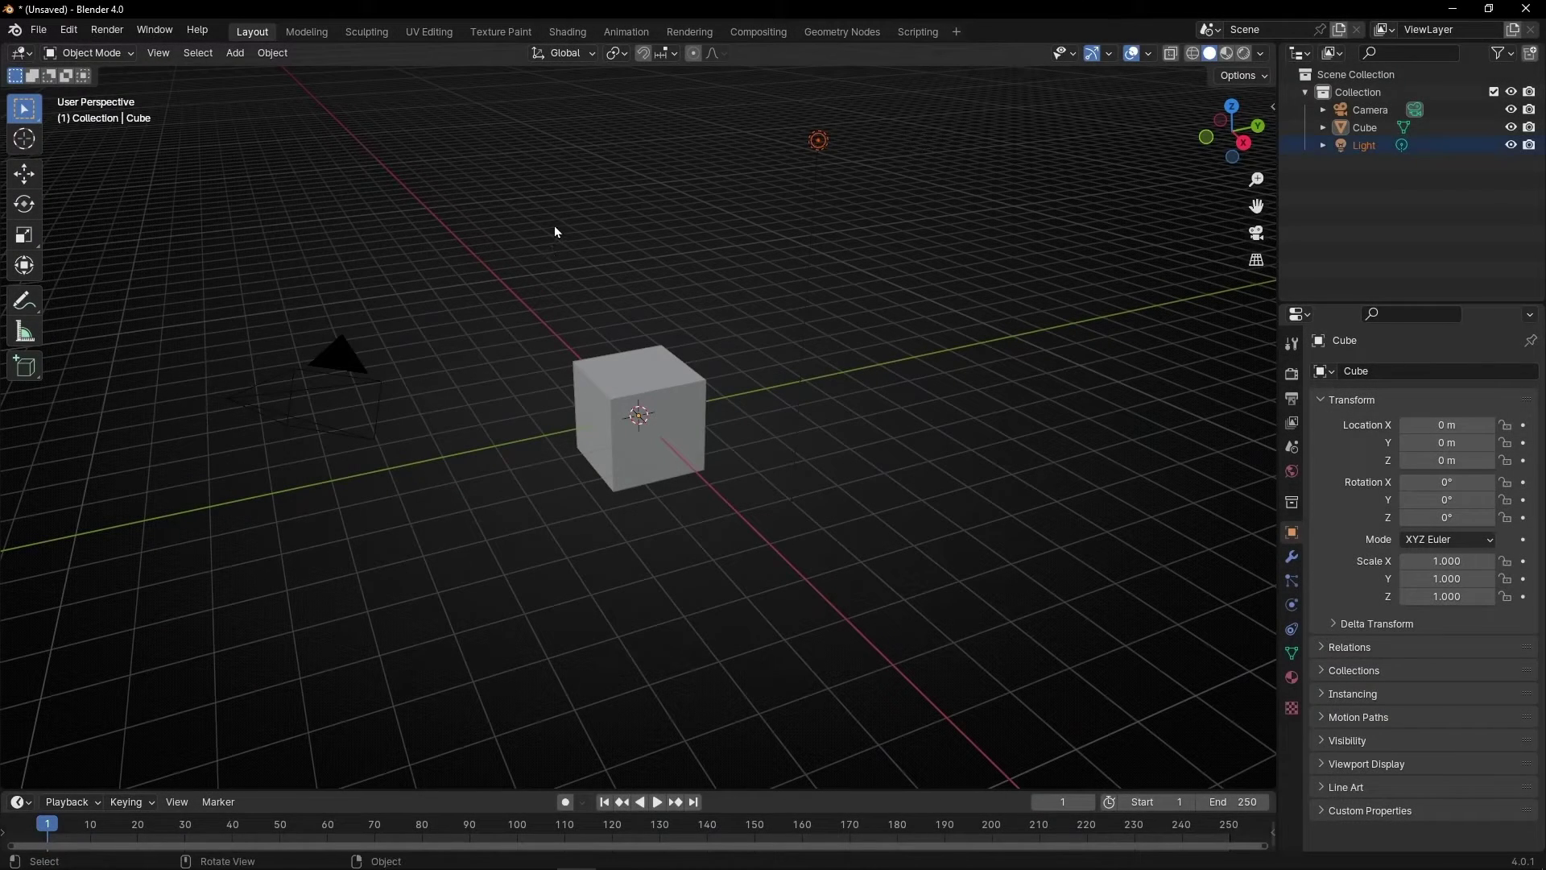
# Delete the light and the camera from the scene, keeping the default cube.
pyautogui.press('Delete')
pyautogui.moveTo(432, 207); pyautogui.dragTo(208, 493)
pyautogui.press('Delete')
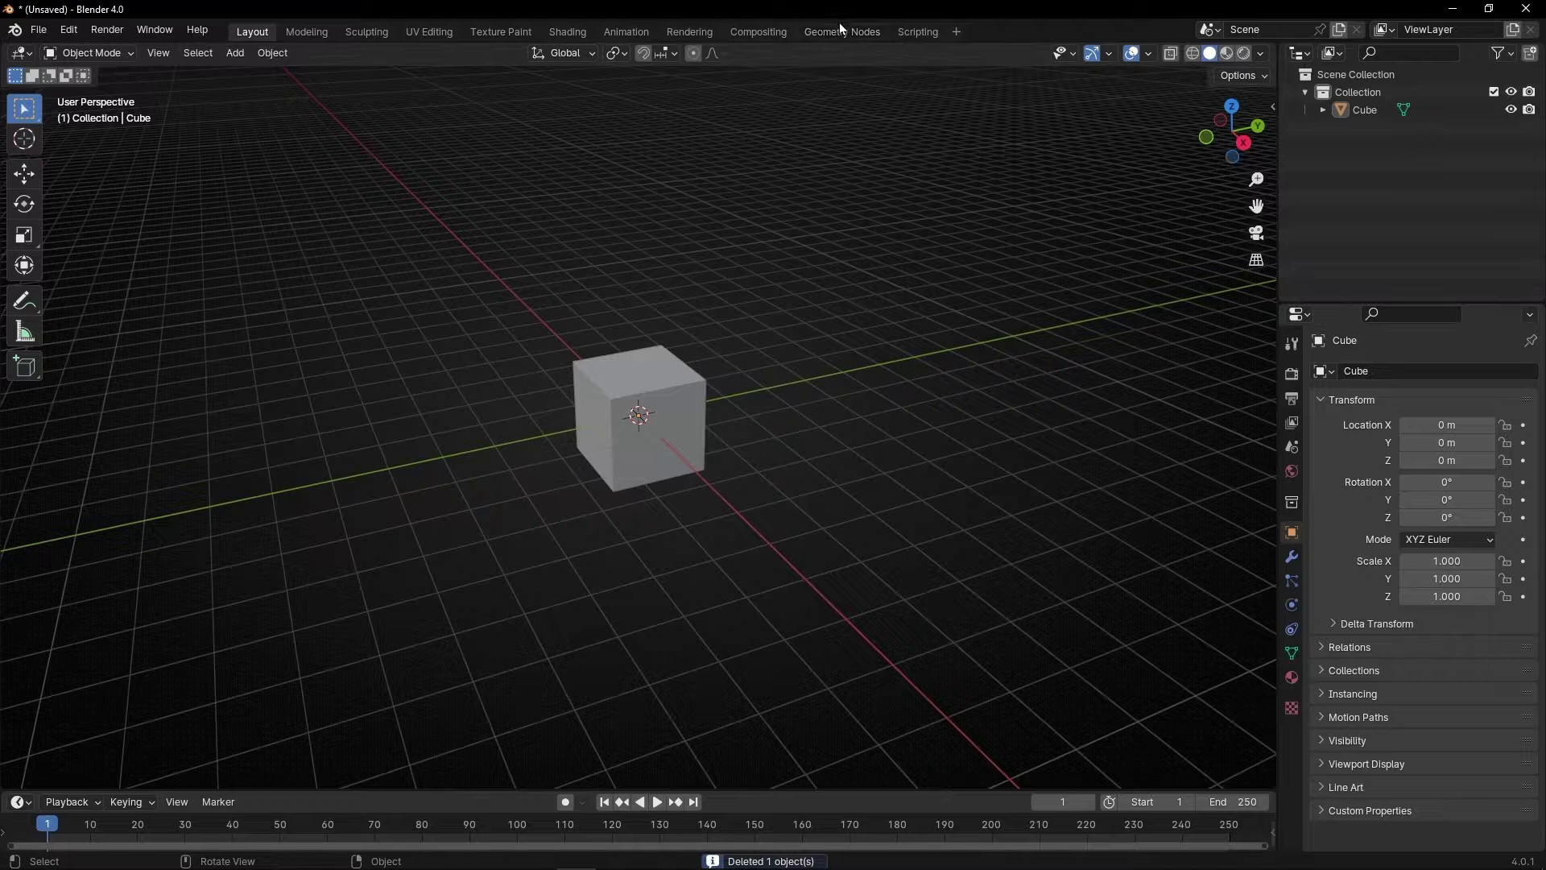
# Switch to the Geometry Nodes workspace, shrink the outliner and properties area, and merge the spreadsheet area into the 3D viewport.
pyautogui.click(841, 32)
pyautogui.moveTo(1278, 354); pyautogui.dragTo(1538, 368)
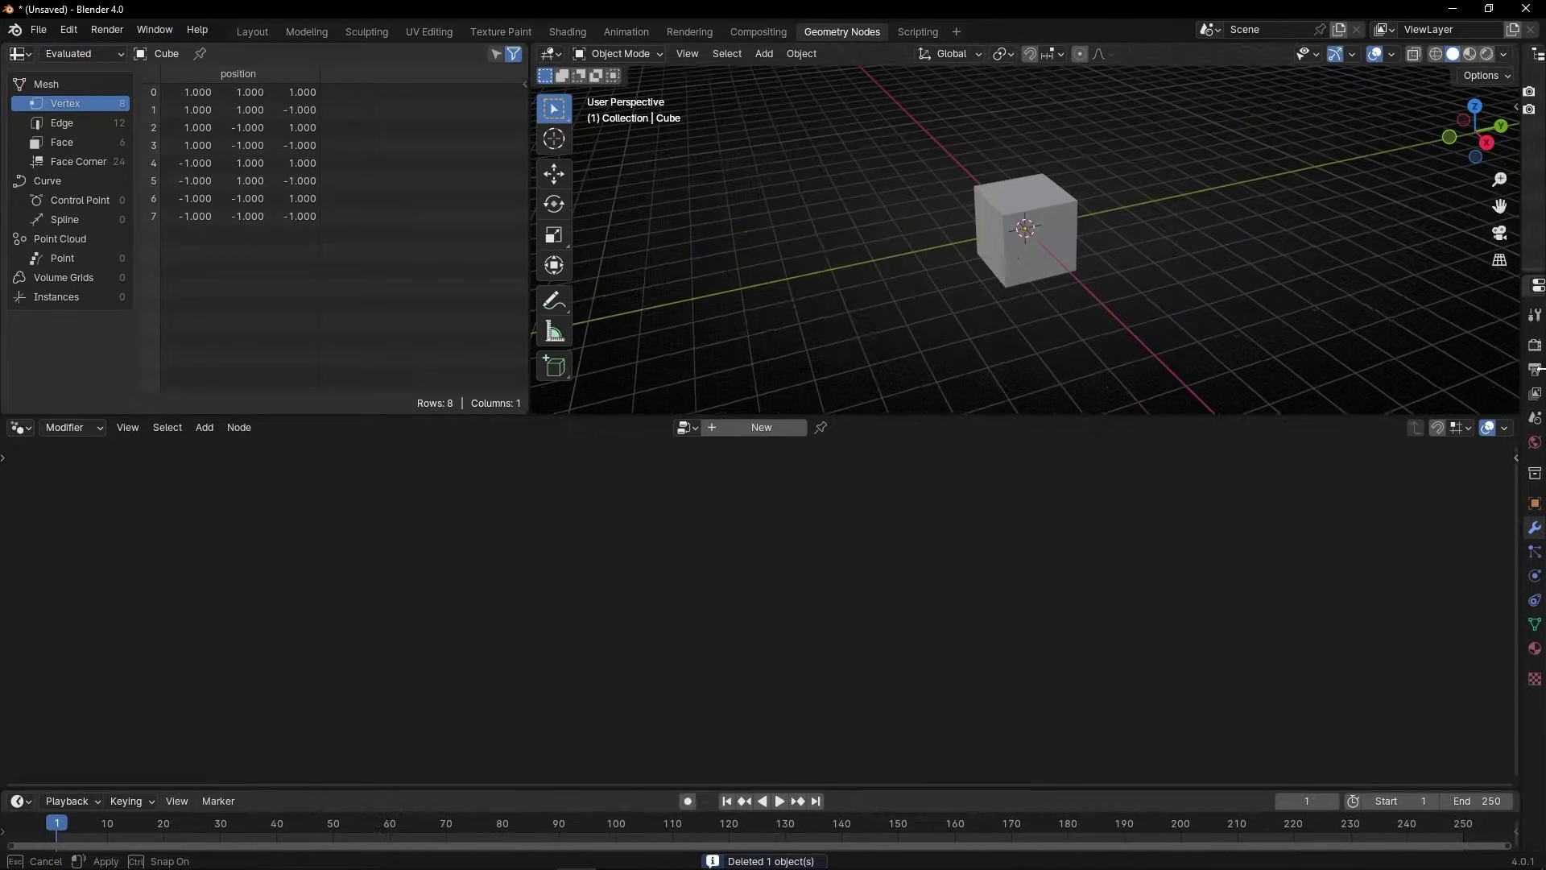
pyautogui.rightClick(378, 53)
pyautogui.click(301, 228)
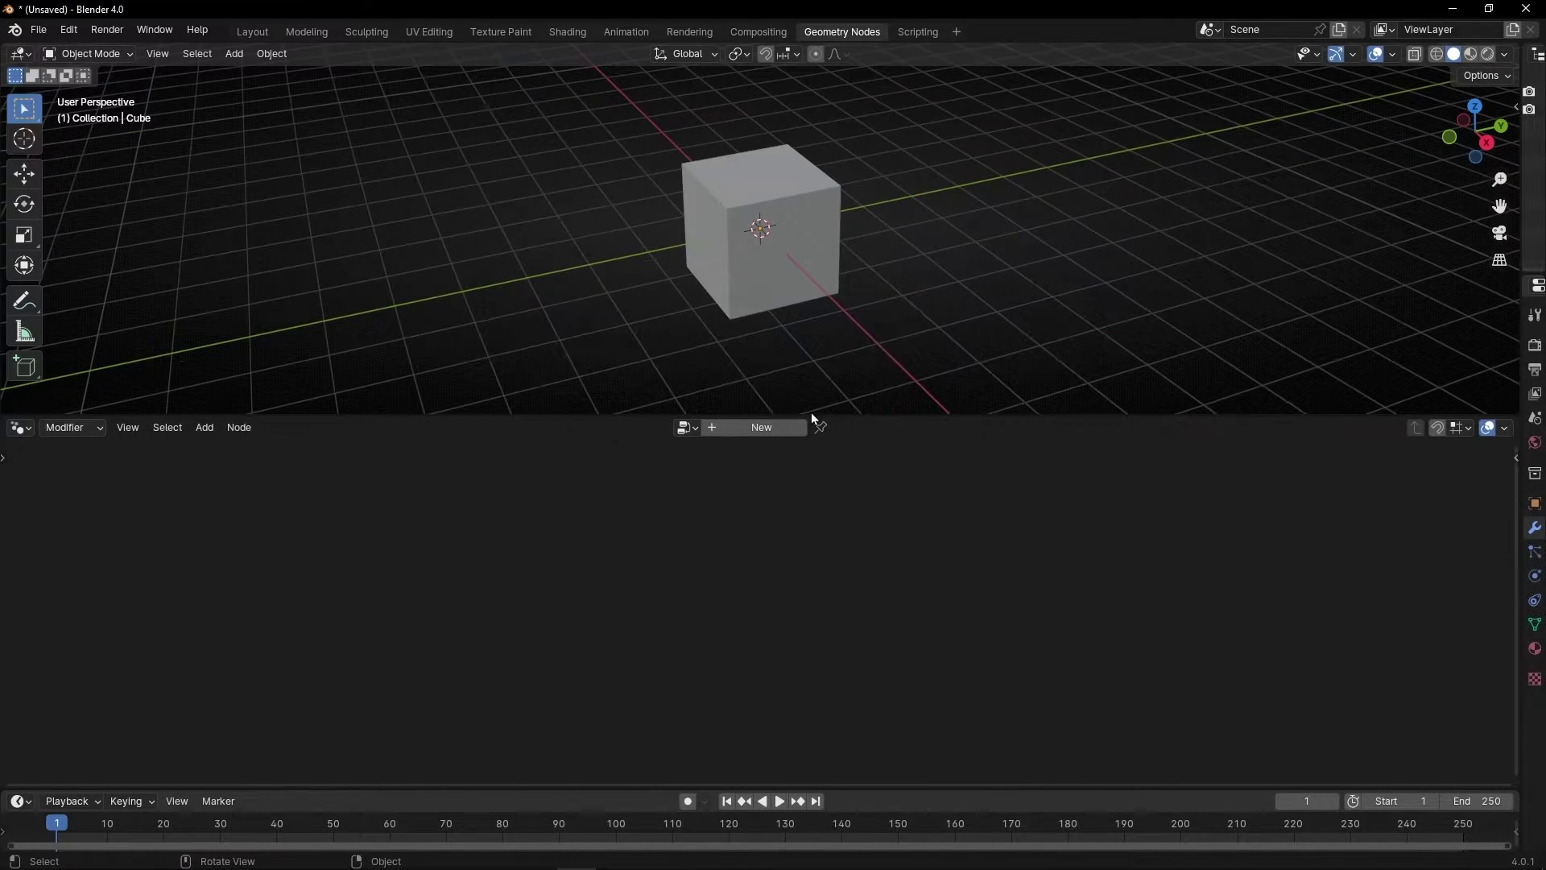
# Create a new geometry node tree on the cube and delete its Group Input node.
pyautogui.click(738, 427)
pyautogui.click(509, 636)
pyautogui.press('Delete')
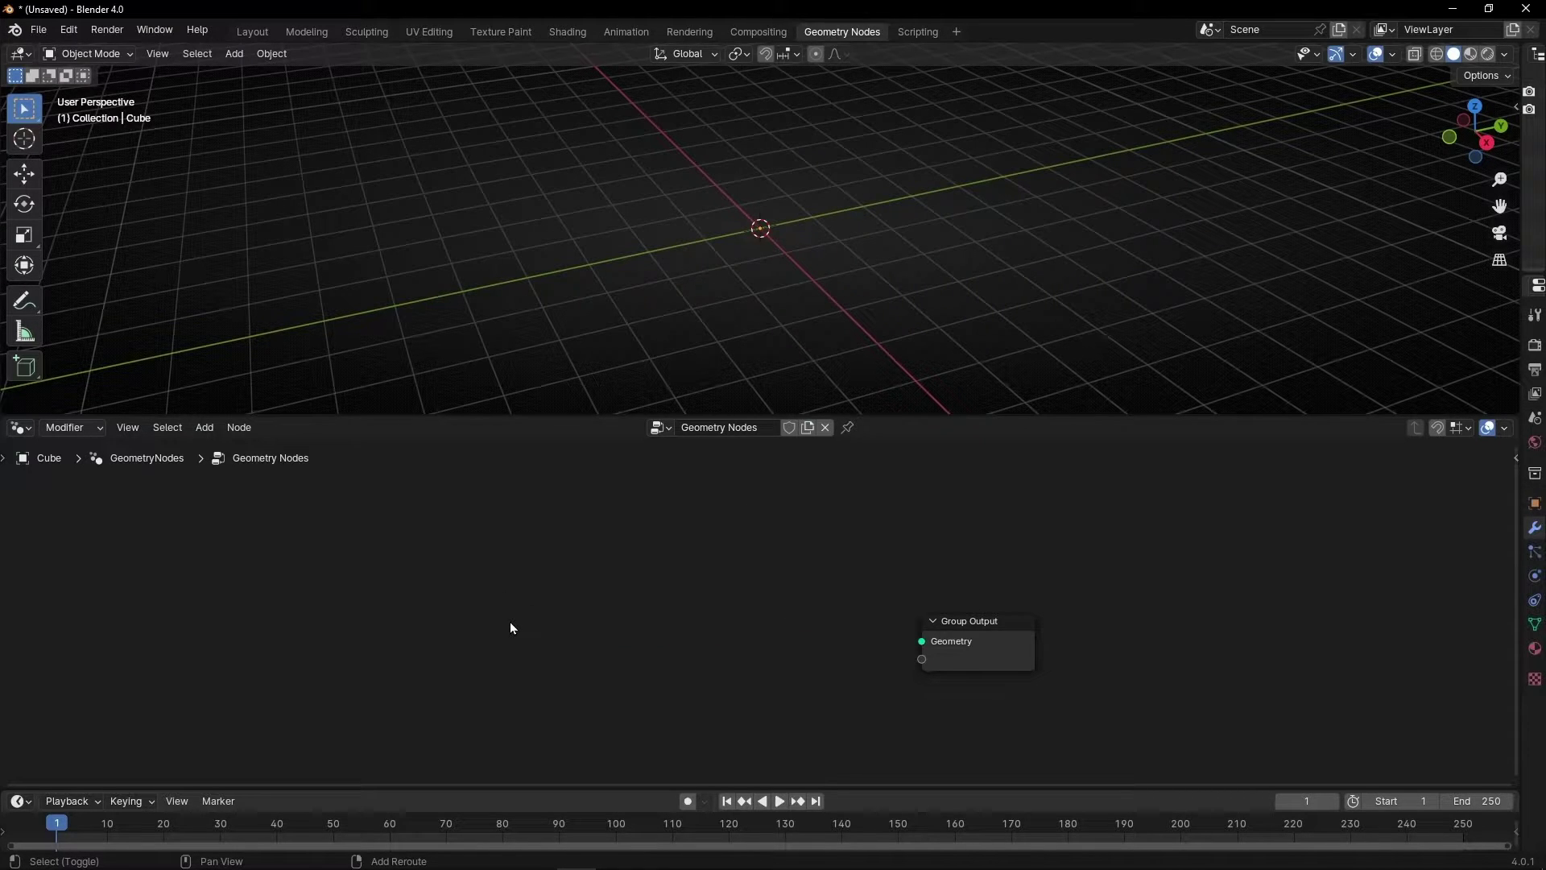
# Add a Curve Line node and connect its Curve output to the Group Output's Geometry input.
pyautogui.hotkey('shift', 'a')
pyautogui.write('curve li')
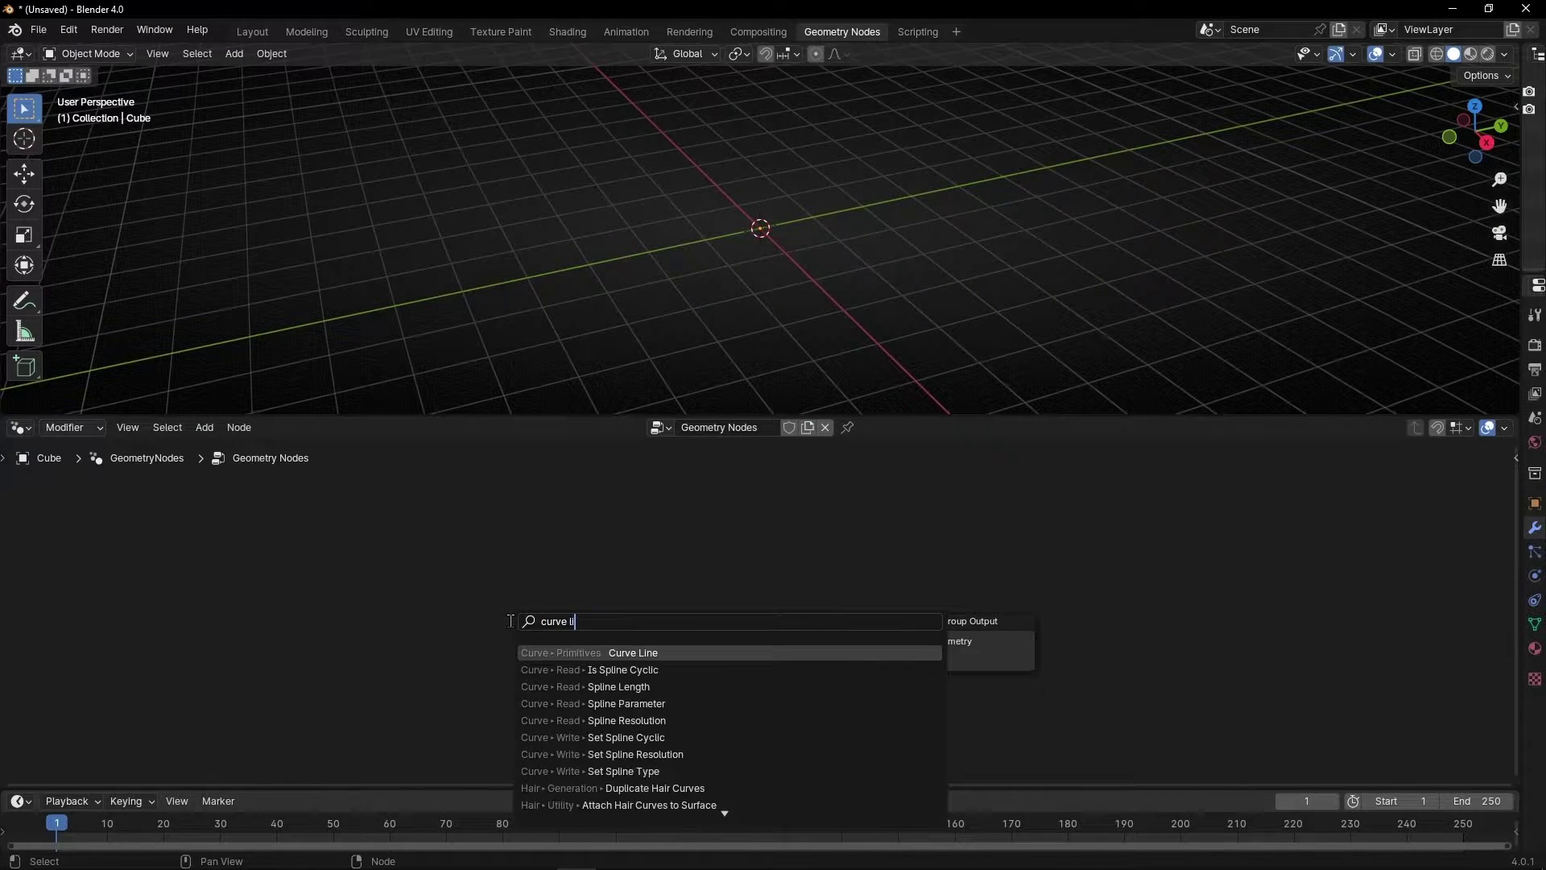
pyautogui.press('Return')
pyautogui.click(532, 528)
pyautogui.moveTo(618, 533); pyautogui.dragTo(921, 641)
pyautogui.scroll(3, 917, 287)
pyautogui.click(765, 235)
pyautogui.keyDown('shift'); pyautogui.moveTo(1005, 236); pyautogui.dragTo(773, 402, button='middle'); pyautogui.keyUp('shift')
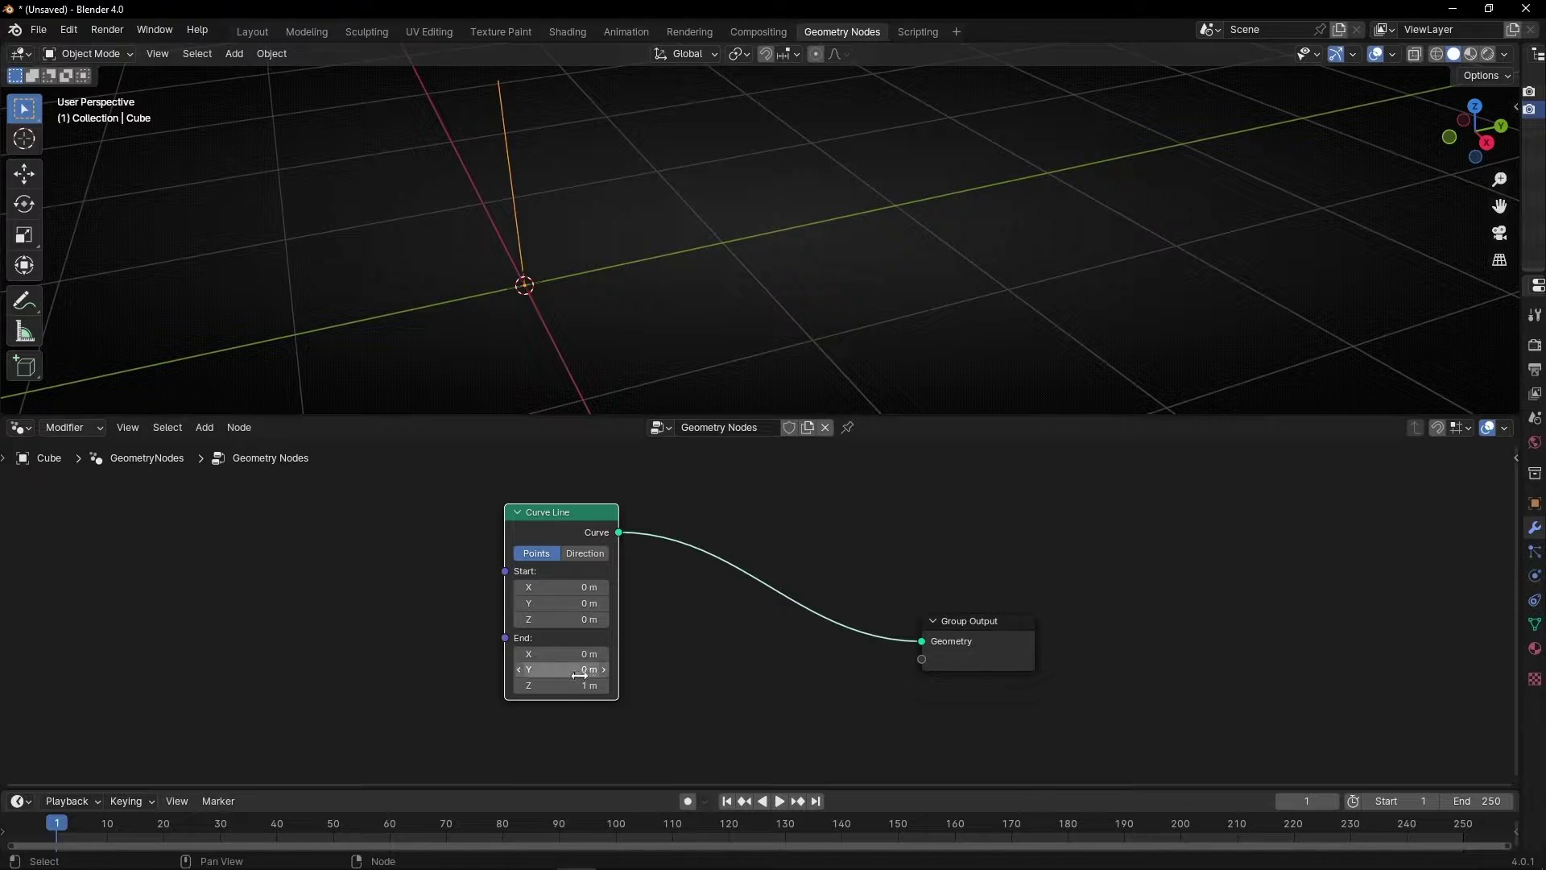
# Set the Curve Line's end point to Y 2 m and Z 0 m, and move the node away from the Group Output.
pyautogui.scroll(1, 541, 698)
pyautogui.click(539, 702)
pyautogui.write('0')
pyautogui.press('Return')
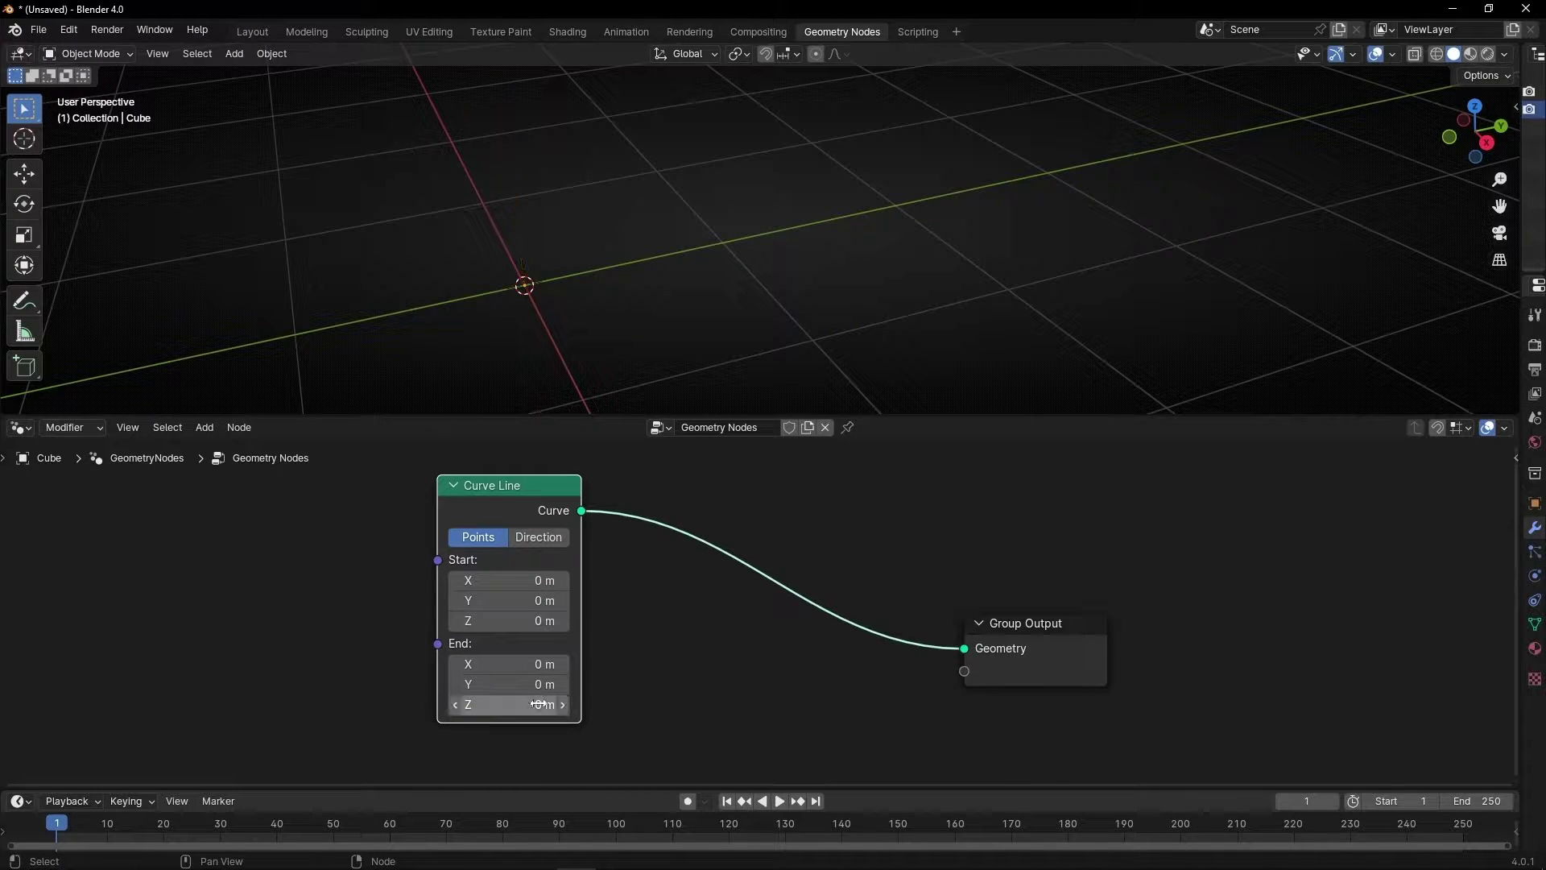
pyautogui.click(507, 684)
pyautogui.write('2')
pyautogui.press('Return')
pyautogui.moveTo(509, 371); pyautogui.dragTo(636, 262, button='middle')
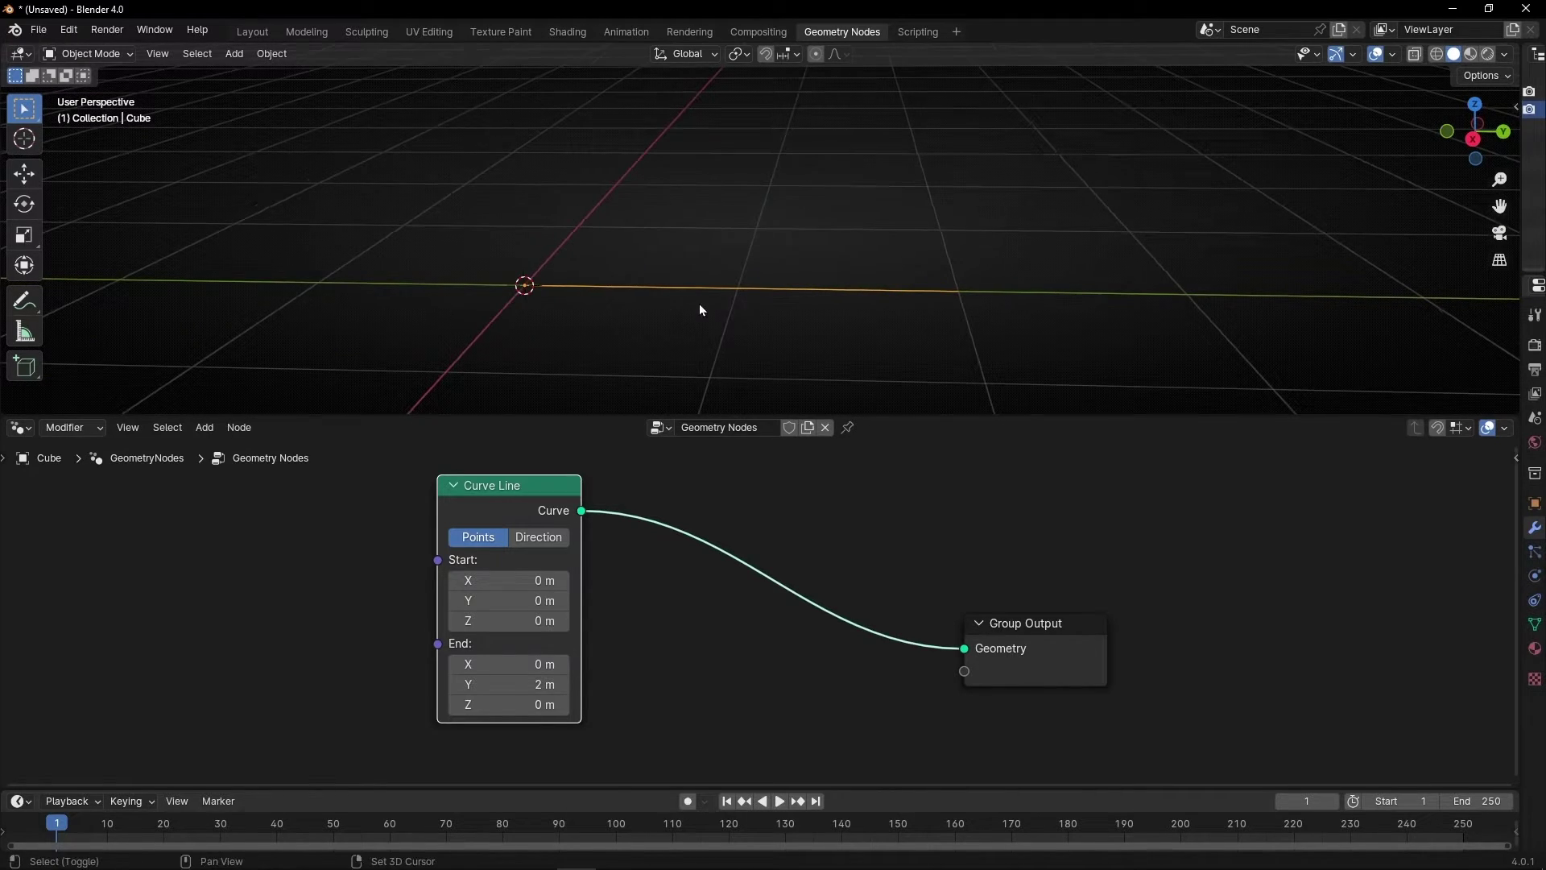
pyautogui.moveTo(693, 311); pyautogui.dragTo(658, 306, button='middle')
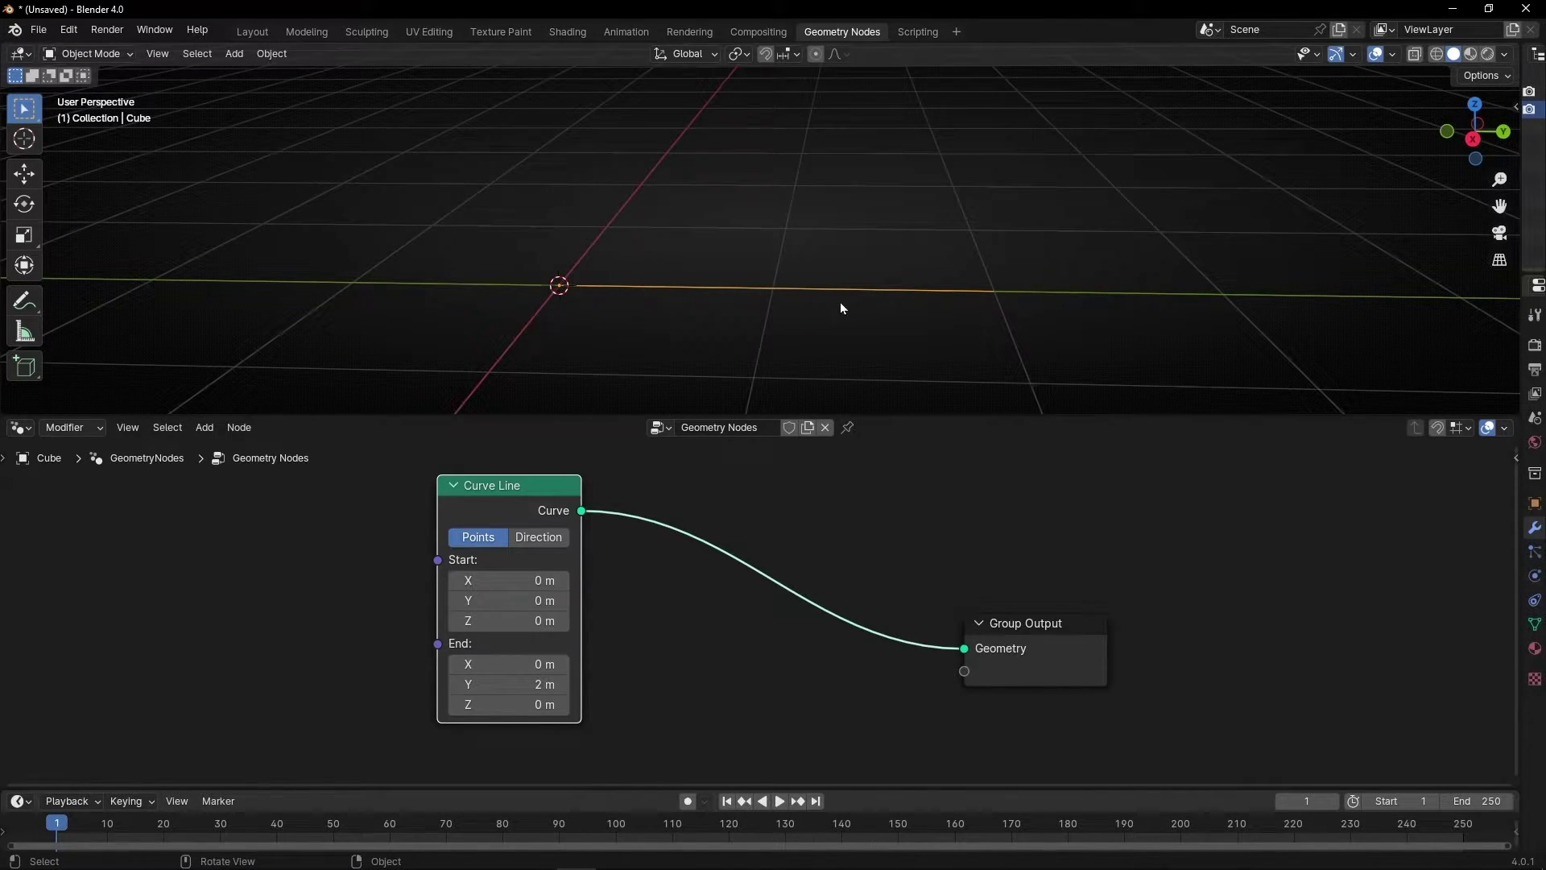
pyautogui.moveTo(515, 485); pyautogui.dragTo(425, 494)
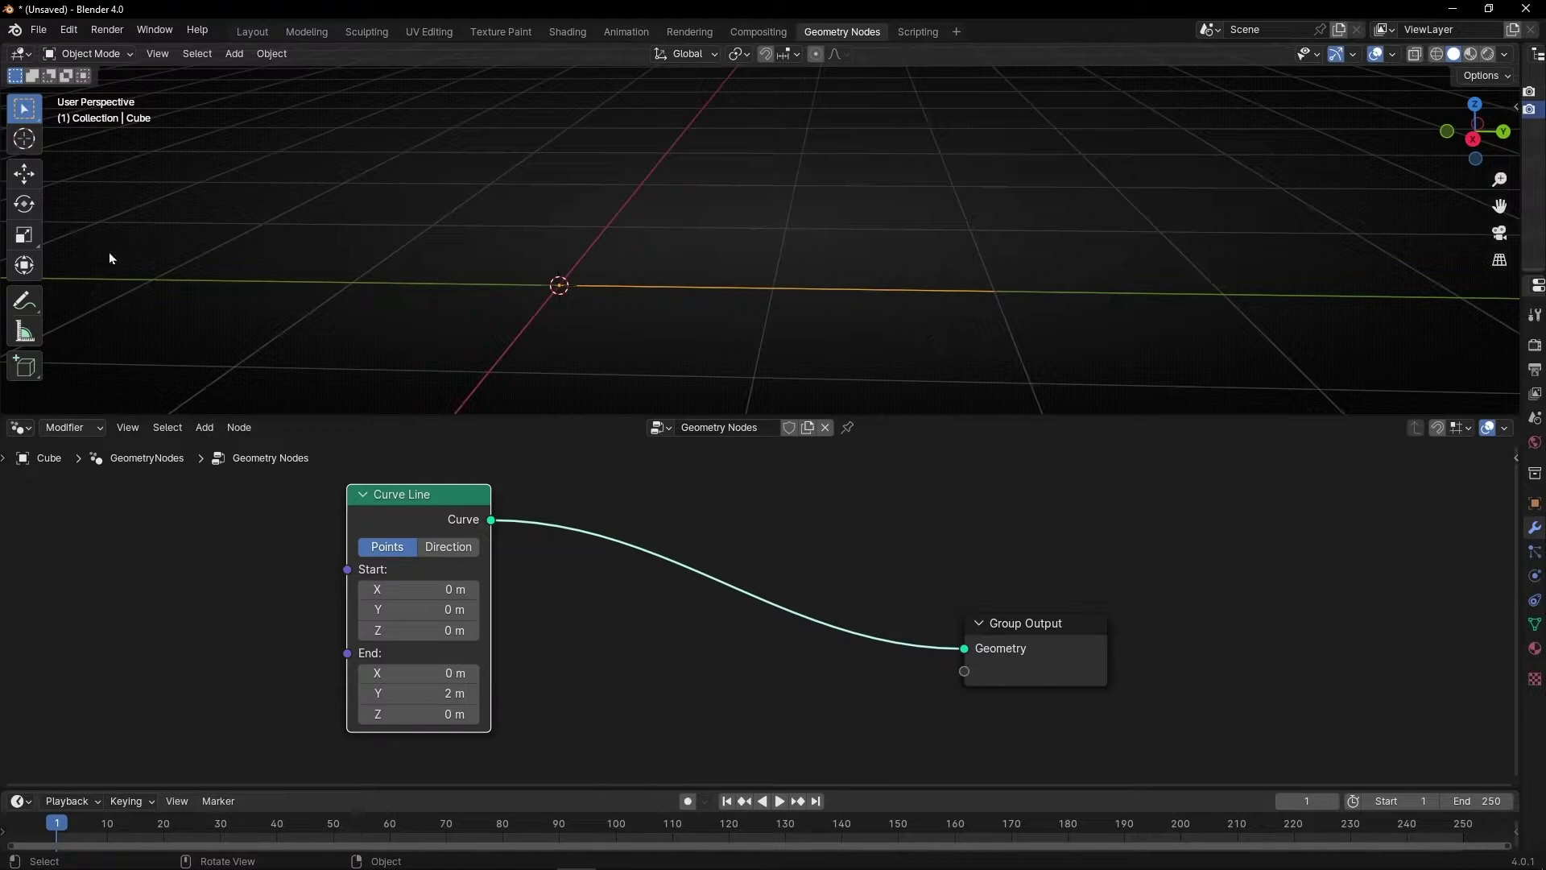
# Annotate the curve in the viewport with circles around its two ends and marks along its length.
pyautogui.click(38, 302)
pyautogui.moveTo(587, 266); pyautogui.dragTo(578, 266)
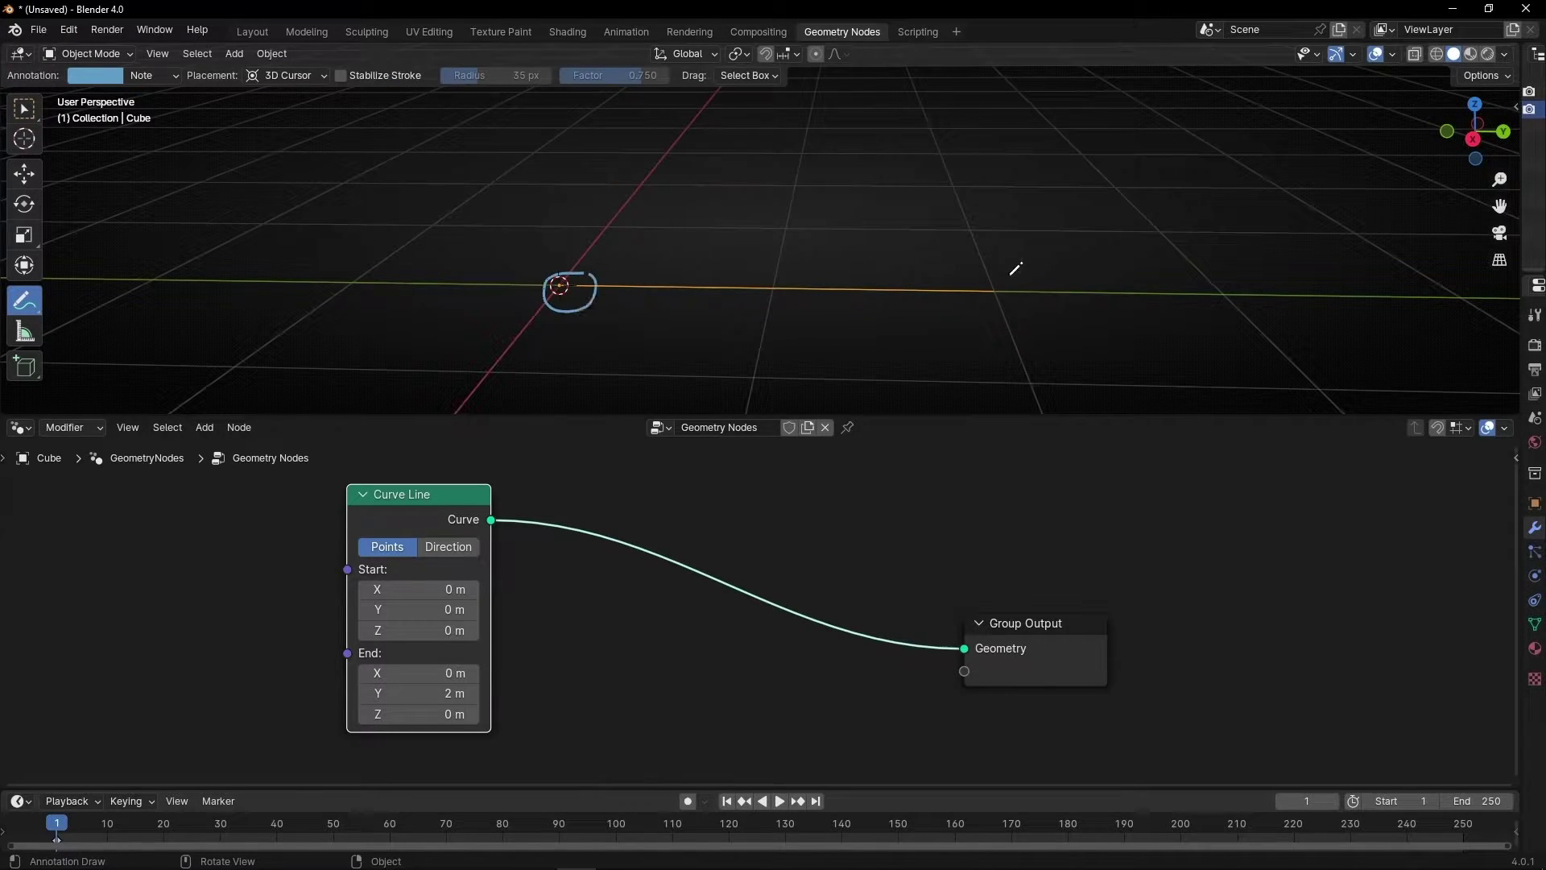
pyautogui.moveTo(1014, 268); pyautogui.dragTo(967, 266)
pyautogui.moveTo(649, 264); pyautogui.dragTo(642, 322)
pyautogui.moveTo(702, 280)
pyautogui.mouseDown()
pyautogui.moveTo(703, 303)
pyautogui.moveTo(764, 322)
pyautogui.mouseUp()
pyautogui.moveTo(832, 271)
pyautogui.mouseDown()
pyautogui.moveTo(835, 314)
pyautogui.moveTo(873, 320)
pyautogui.mouseUp()
pyautogui.moveTo(926, 269); pyautogui.dragTo(919, 324)
pyautogui.moveTo(633, 127)
pyautogui.mouseDown()
pyautogui.moveTo(635, 219)
pyautogui.moveTo(652, 211)
pyautogui.mouseUp()
pyautogui.moveTo(738, 106); pyautogui.dragTo(719, 224)
pyautogui.moveTo(838, 121); pyautogui.dragTo(828, 211)
pyautogui.moveTo(822, 198); pyautogui.dragTo(843, 201)
# Insert a Resample Curve node between the Curve Line and Group Output nodes.
pyautogui.hotkey('shift', 'a')
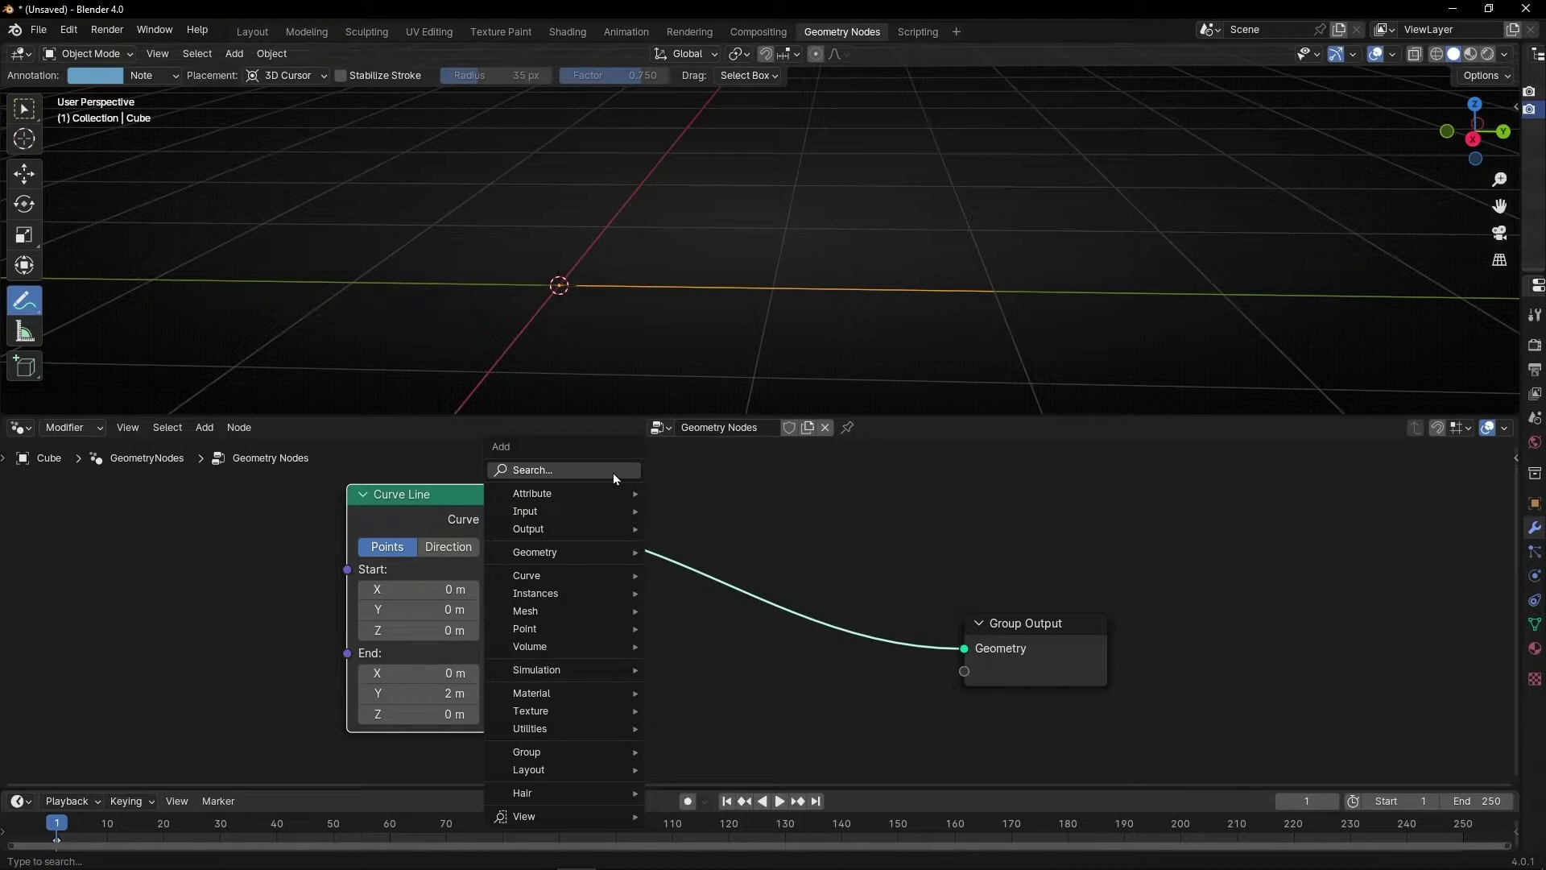
pyautogui.write('resample')
pyautogui.press('Return')
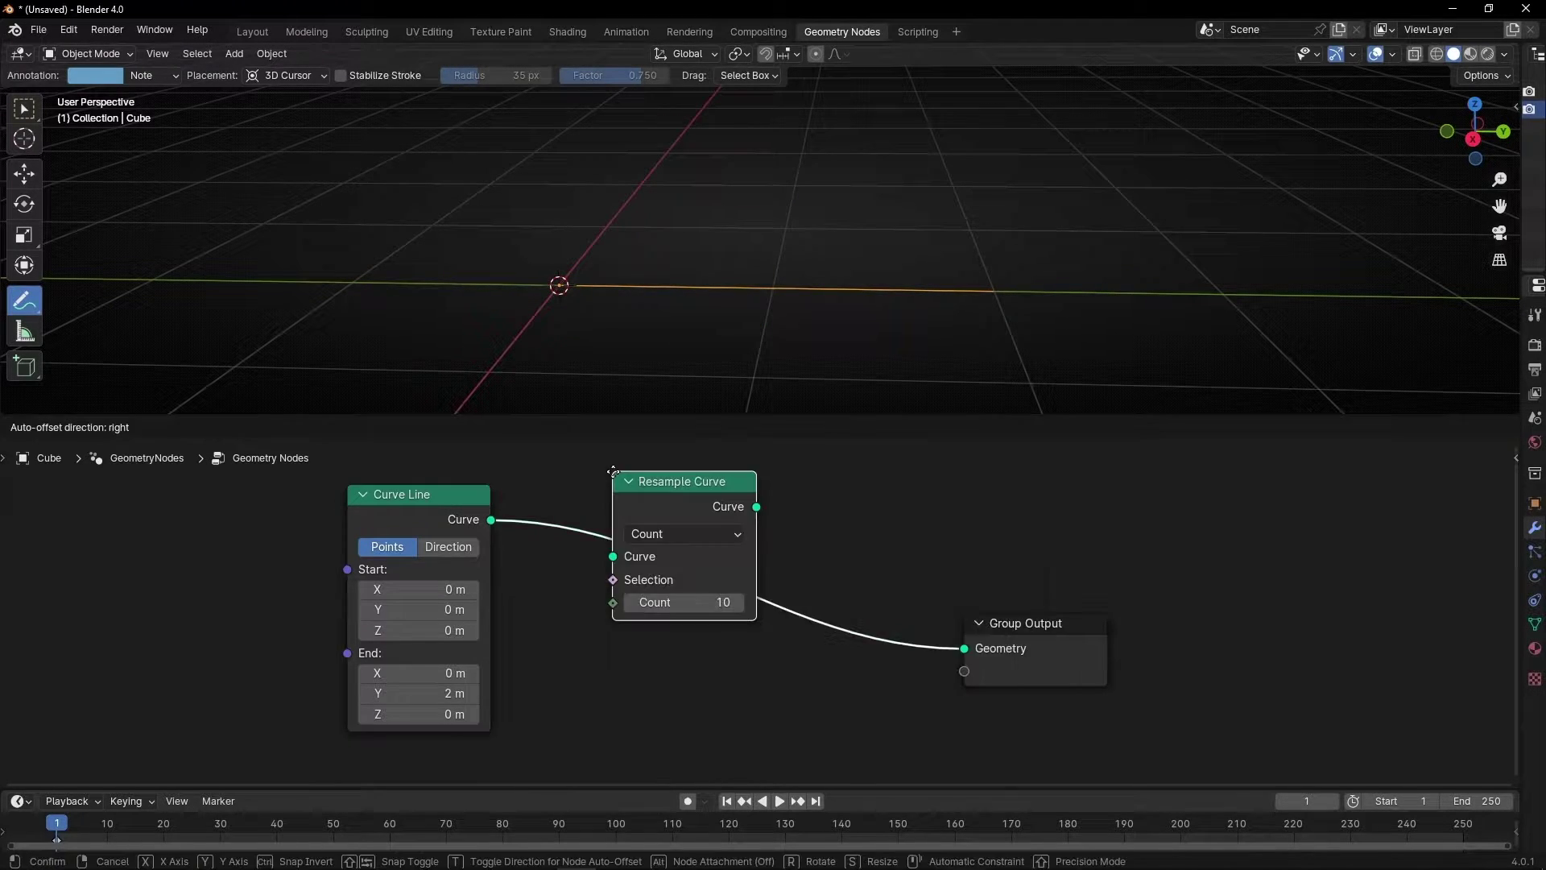
pyautogui.click(583, 473)
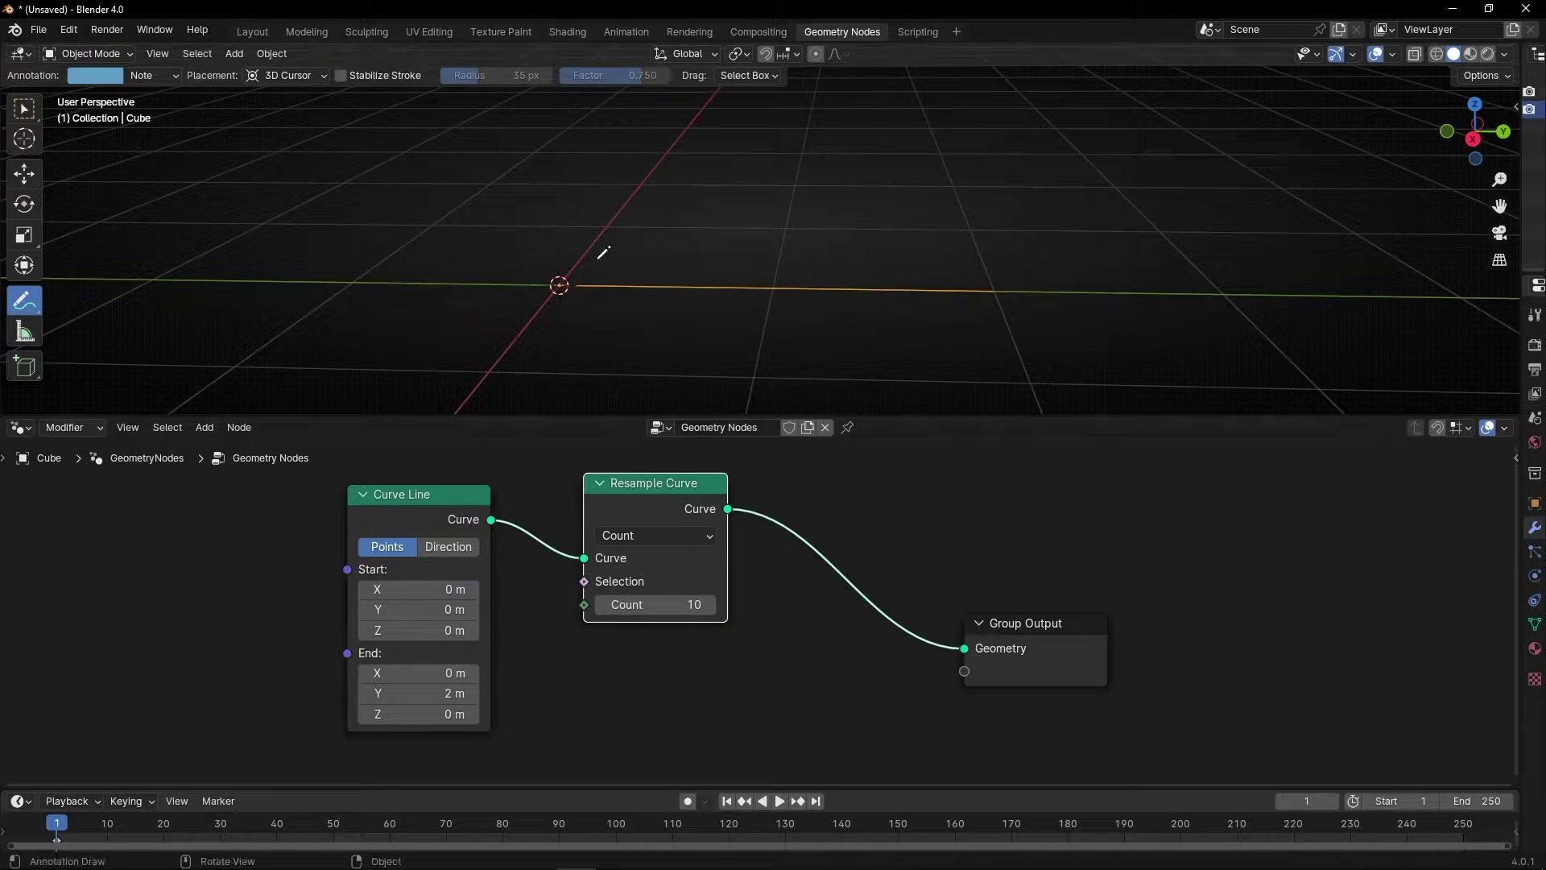
# Annotate sample points along the curve in the viewport and erase them again.
pyautogui.moveTo(597, 263)
pyautogui.mouseDown()
pyautogui.moveTo(596, 315)
pyautogui.moveTo(678, 315)
pyautogui.mouseUp()
pyautogui.moveTo(742, 267); pyautogui.dragTo(739, 312)
pyautogui.moveTo(810, 264); pyautogui.dragTo(809, 321)
pyautogui.moveTo(862, 250)
pyautogui.mouseDown()
pyautogui.moveTo(858, 322)
pyautogui.moveTo(905, 302)
pyautogui.moveTo(905, 327)
pyautogui.mouseUp()
pyautogui.moveTo(958, 260); pyautogui.dragTo(958, 323)
pyautogui.keyDown('ctrl'); pyautogui.moveTo(983, 309); pyautogui.dragTo(582, 298); pyautogui.keyUp('ctrl')
# Group the Curve Line and Resample Curve nodes in a frame labelled "Curve Line".
pyautogui.moveTo(236, 497)
pyautogui.mouseDown()
pyautogui.moveTo(635, 643)
pyautogui.moveTo(739, 653)
pyautogui.mouseUp()
pyautogui.hotkey('ctrl', 'j')
pyautogui.press('F2')
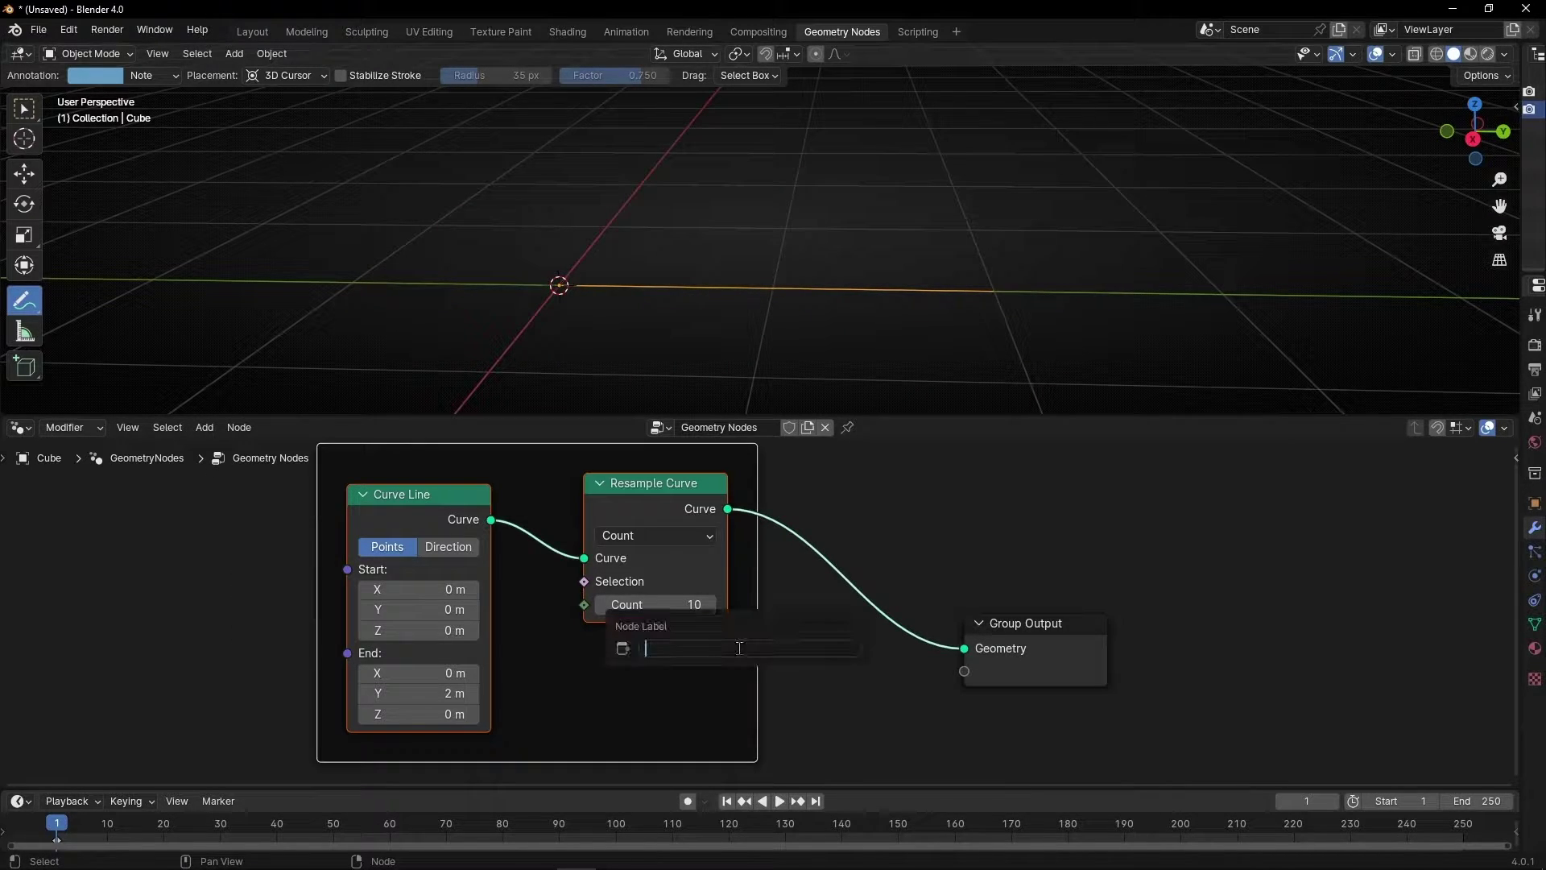
pyautogui.write('Curve Li')
pyautogui.write('ne')
pyautogui.press('Return')
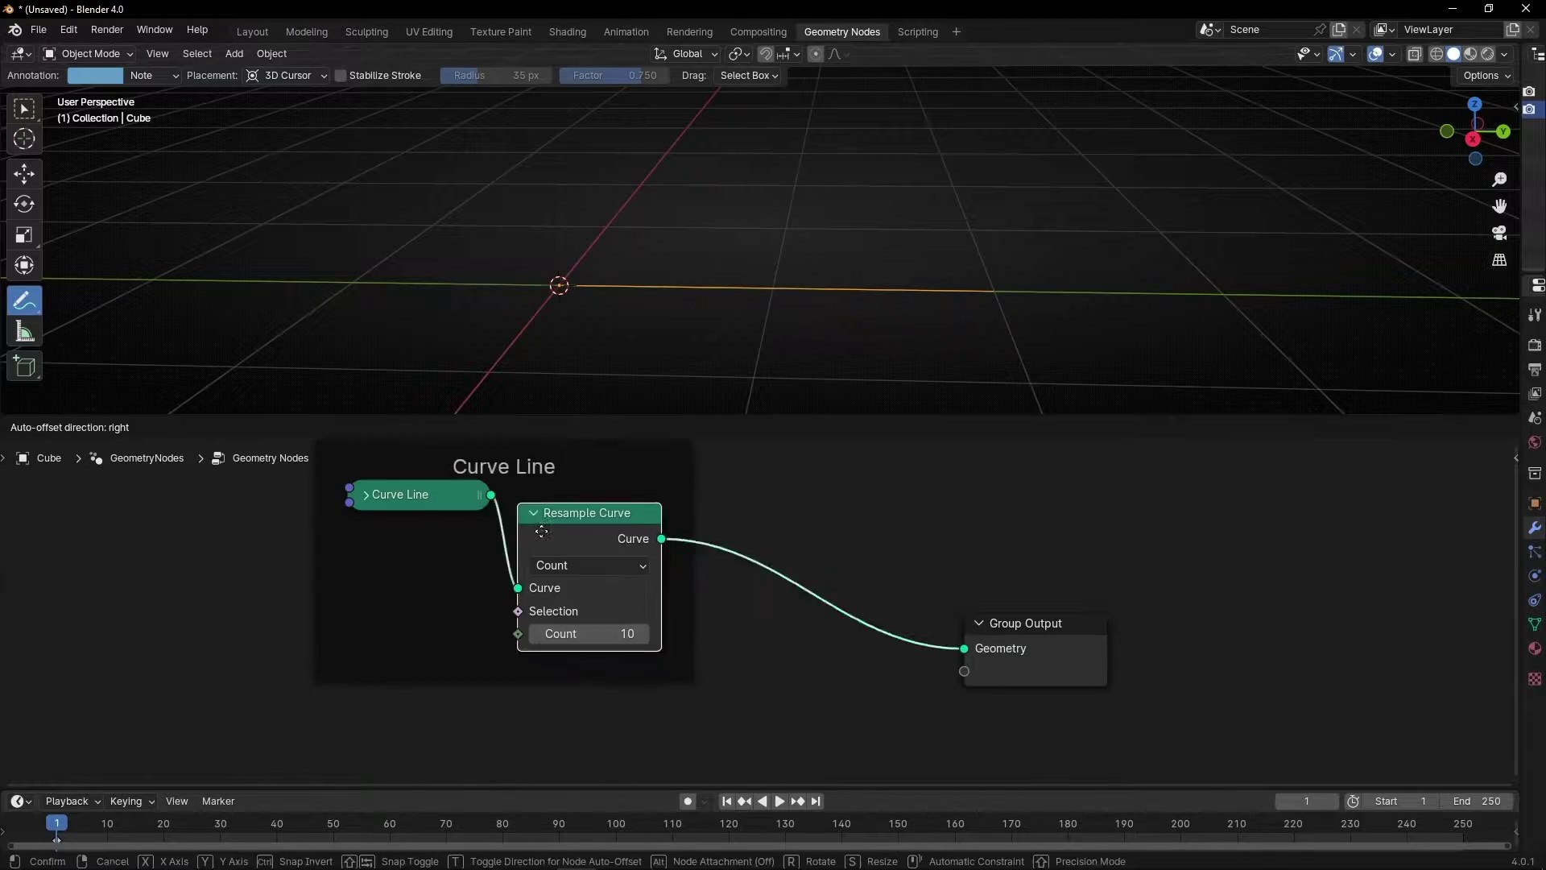
# Stack Resample Curve under the collapsed Curve Line node and space the frame and Group Output far apart.
pyautogui.moveTo(539, 531); pyautogui.dragTo(371, 552)
pyautogui.moveTo(463, 450); pyautogui.dragTo(173, 513)
pyautogui.moveTo(1039, 623); pyautogui.dragTo(1368, 595)
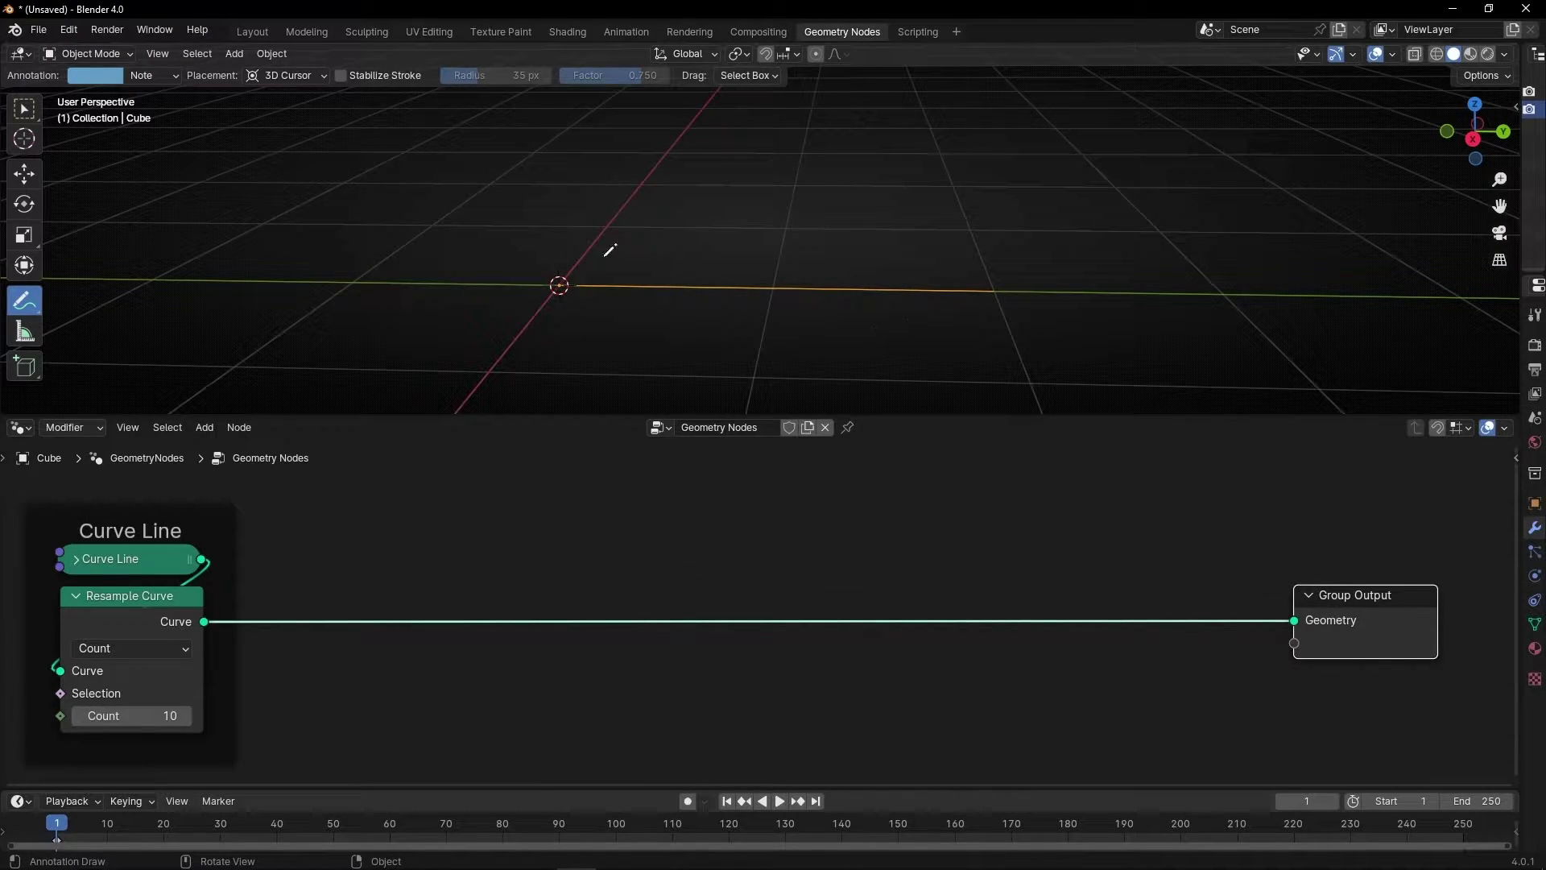
# Insert a Set Position node between Resample Curve and Group Output, undoing the accidental change made after placing it.
pyautogui.hotkey('shift', 'a')
pyautogui.write('set poi')
pyautogui.press('Return')
pyautogui.click(785, 563)
pyautogui.scroll(2, 1007, 676)
pyautogui.moveTo(1006, 680); pyautogui.dragTo(893, 589, button='middle')
pyautogui.moveTo(797, 677); pyautogui.dragTo(874, 676)
pyautogui.hotkey('ctrl', 'z')
pyautogui.moveTo(587, 641); pyautogui.dragTo(810, 669, button='middle')
# Add a Position node linked to the Set Position node's Offset input and place it beside the Curve Line frame.
pyautogui.moveTo(880, 637); pyautogui.dragTo(568, 656)
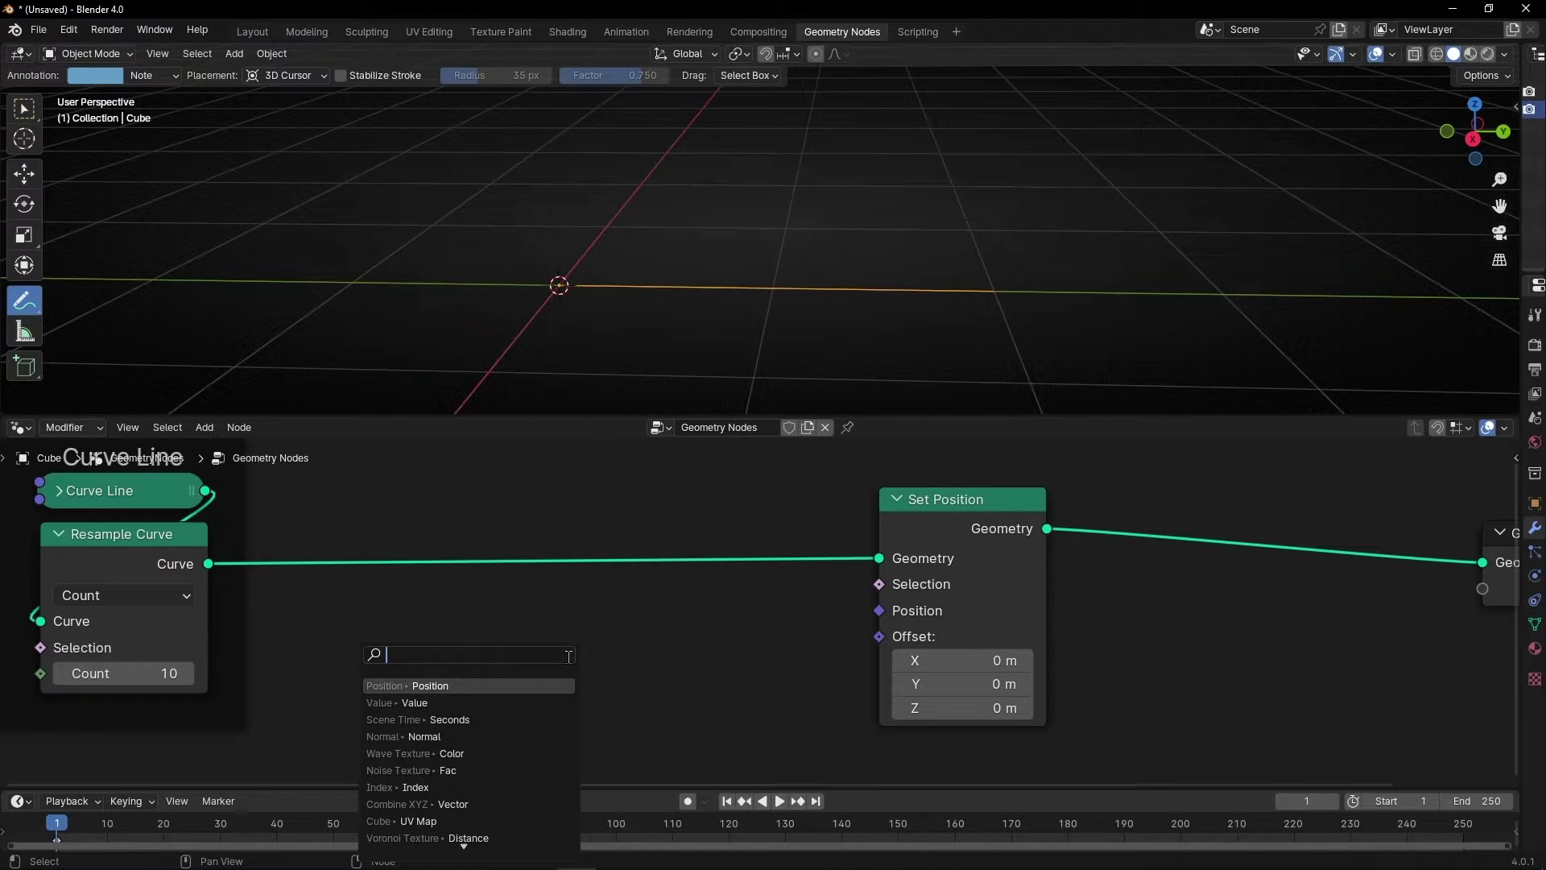
pyautogui.write('posi')
pyautogui.press('Return')
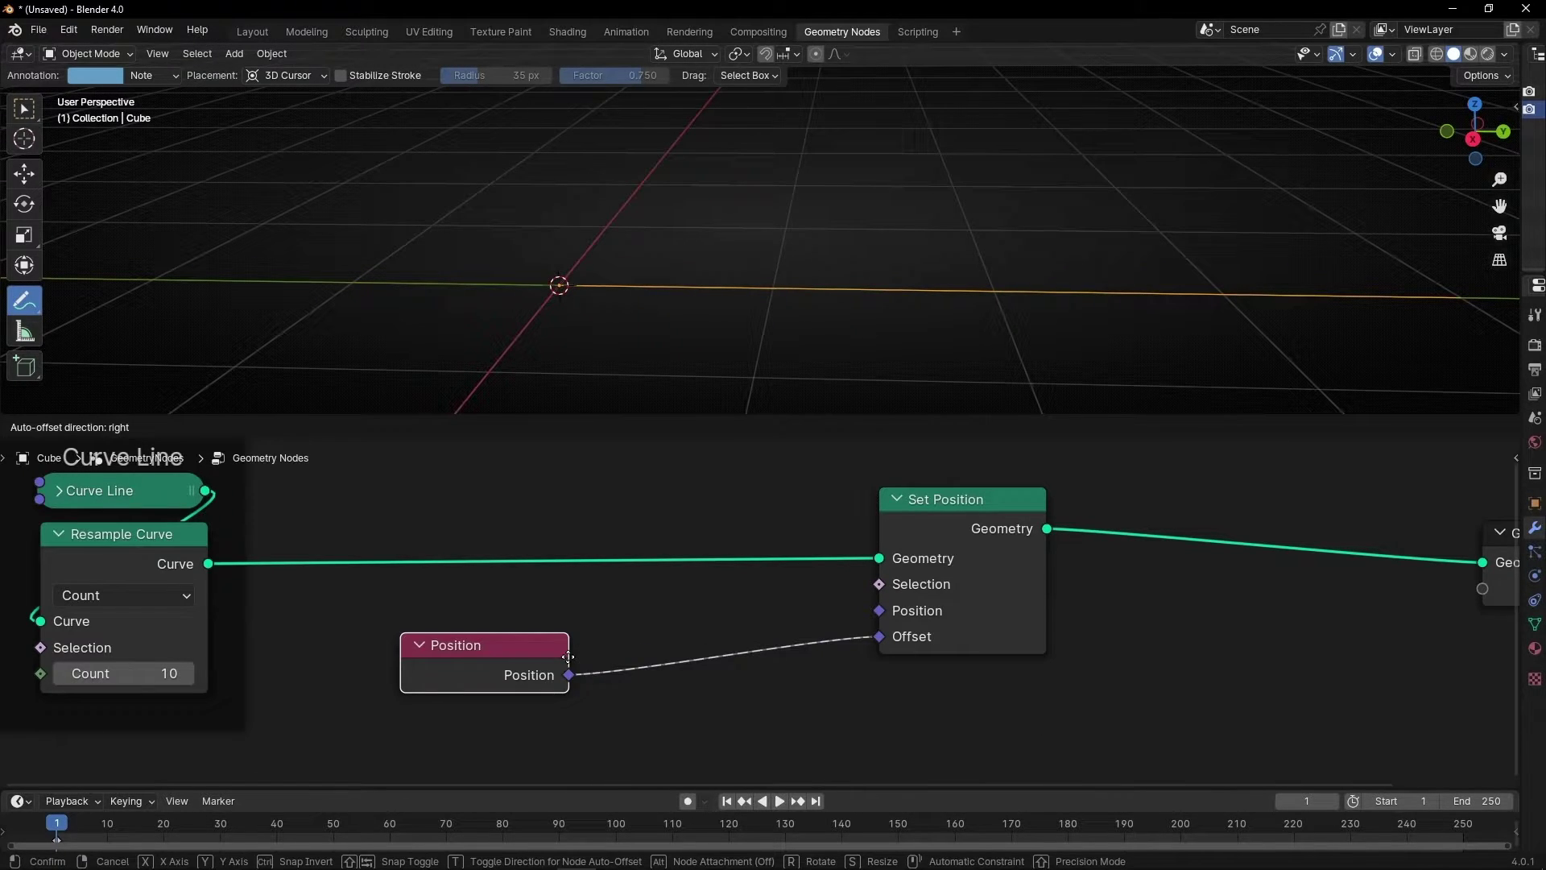
pyautogui.click(539, 656)
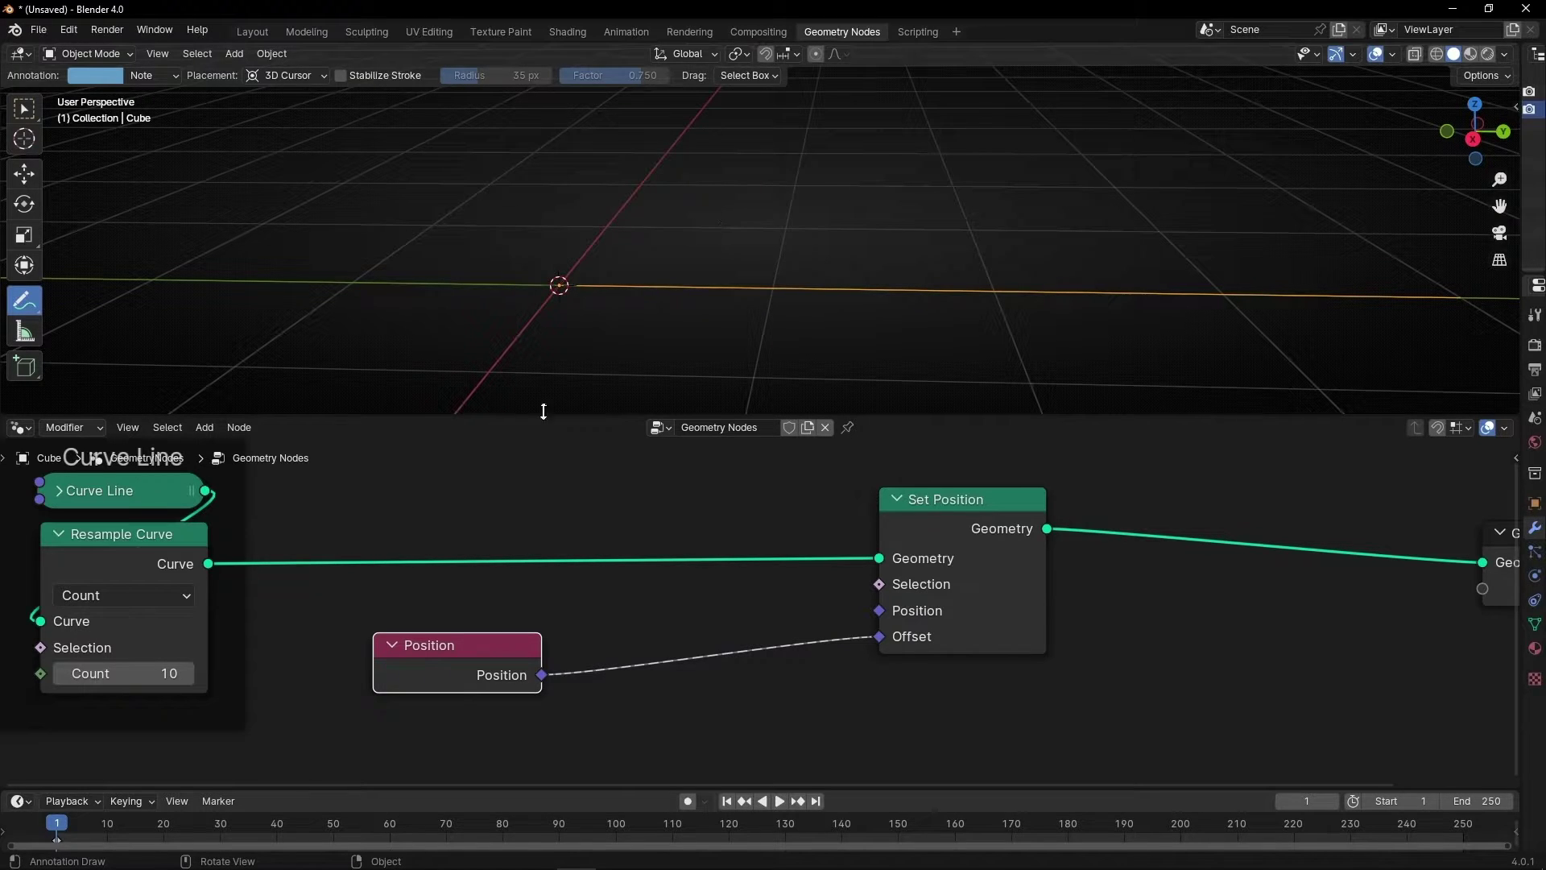
pyautogui.moveTo(510, 648); pyautogui.dragTo(493, 630)
# Annotate a straight line with labels above the curve in the viewport and erase the annotations.
pyautogui.moveTo(567, 128); pyautogui.dragTo(1335, 126)
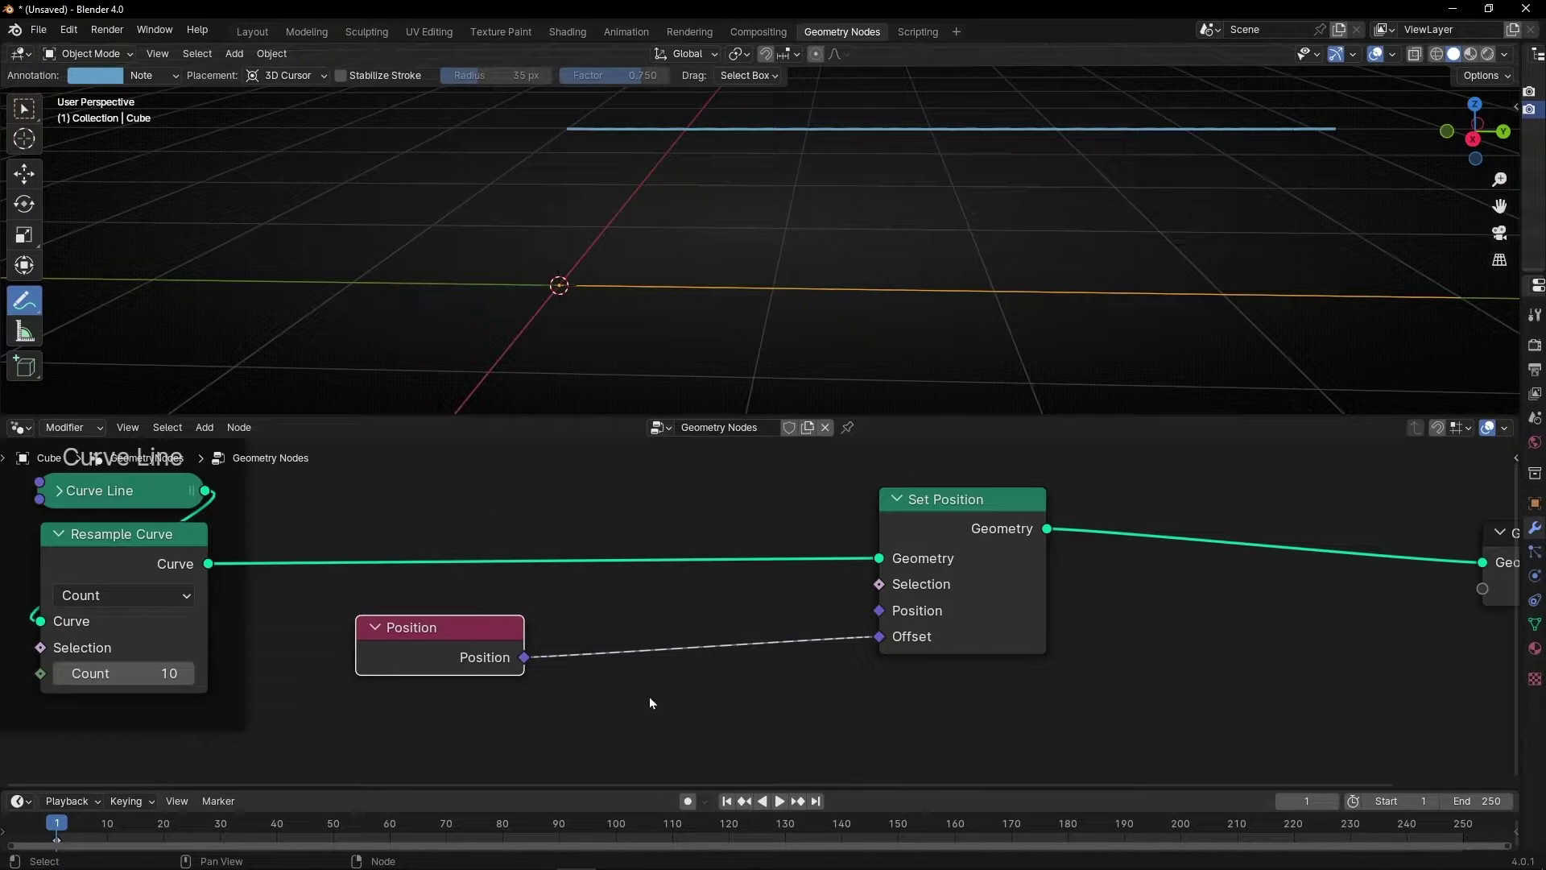
pyautogui.moveTo(480, 282); pyautogui.dragTo(503, 282)
pyautogui.moveTo(487, 135); pyautogui.dragTo(522, 135)
pyautogui.moveTo(520, 221)
pyautogui.keyDown('ctrl'); pyautogui.mouseDown()
pyautogui.moveTo(416, 219)
pyautogui.moveTo(735, 152)
pyautogui.mouseUp(); pyautogui.keyUp('ctrl')
pyautogui.keyDown('ctrl'); pyautogui.moveTo(735, 152); pyautogui.dragTo(1320, 157); pyautogui.keyUp('ctrl')
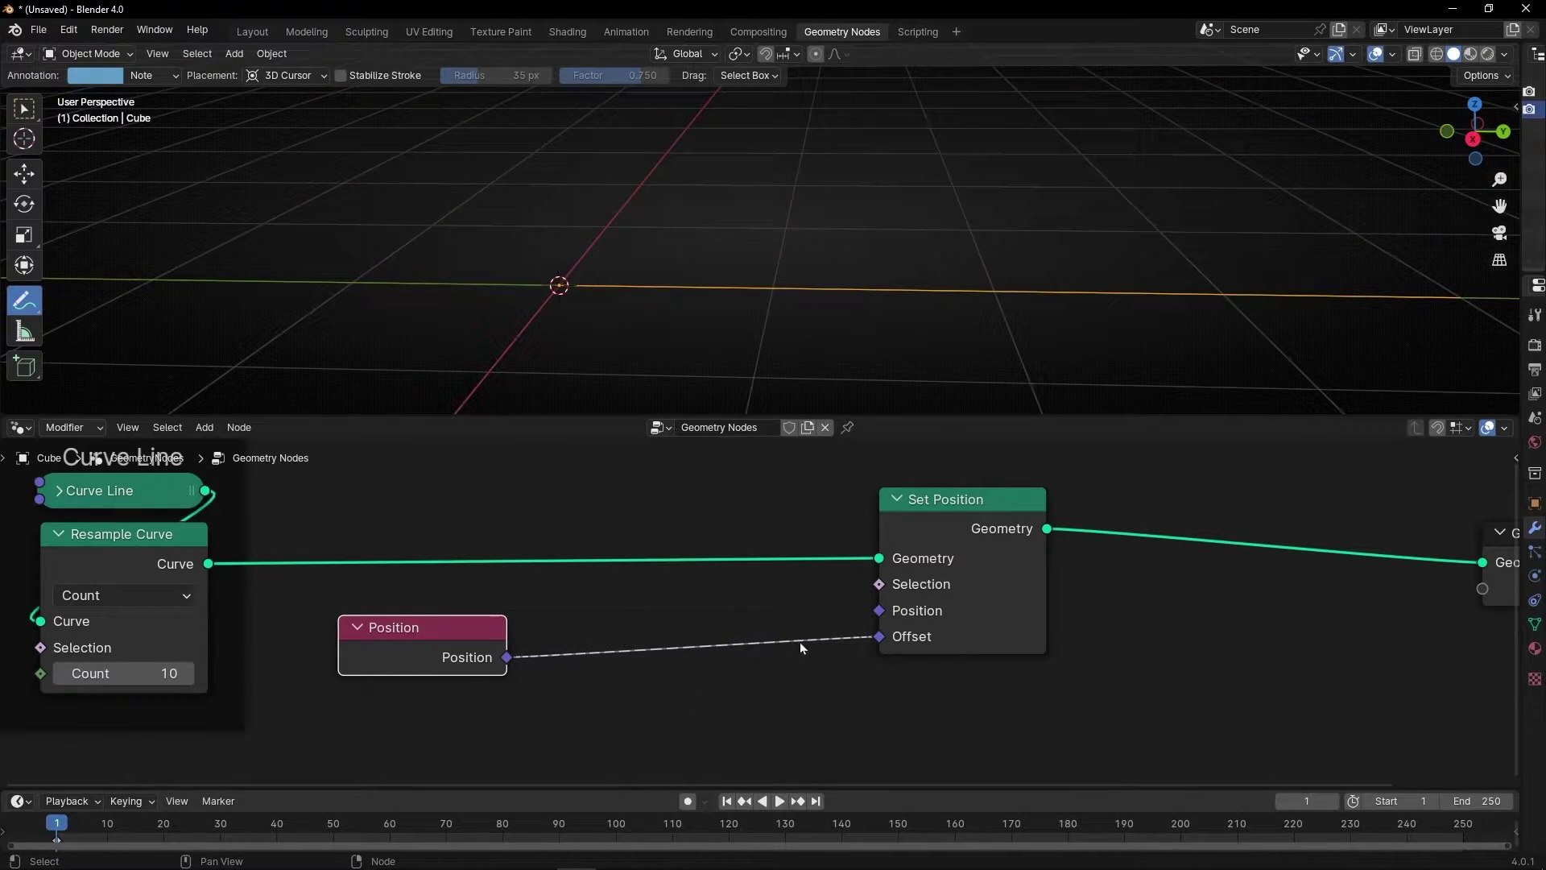
# Move the Set Position node closer to Group Output and annotate a downward arrow with the letter Z near the curve's end.
pyautogui.moveTo(963, 563); pyautogui.dragTo(1258, 564)
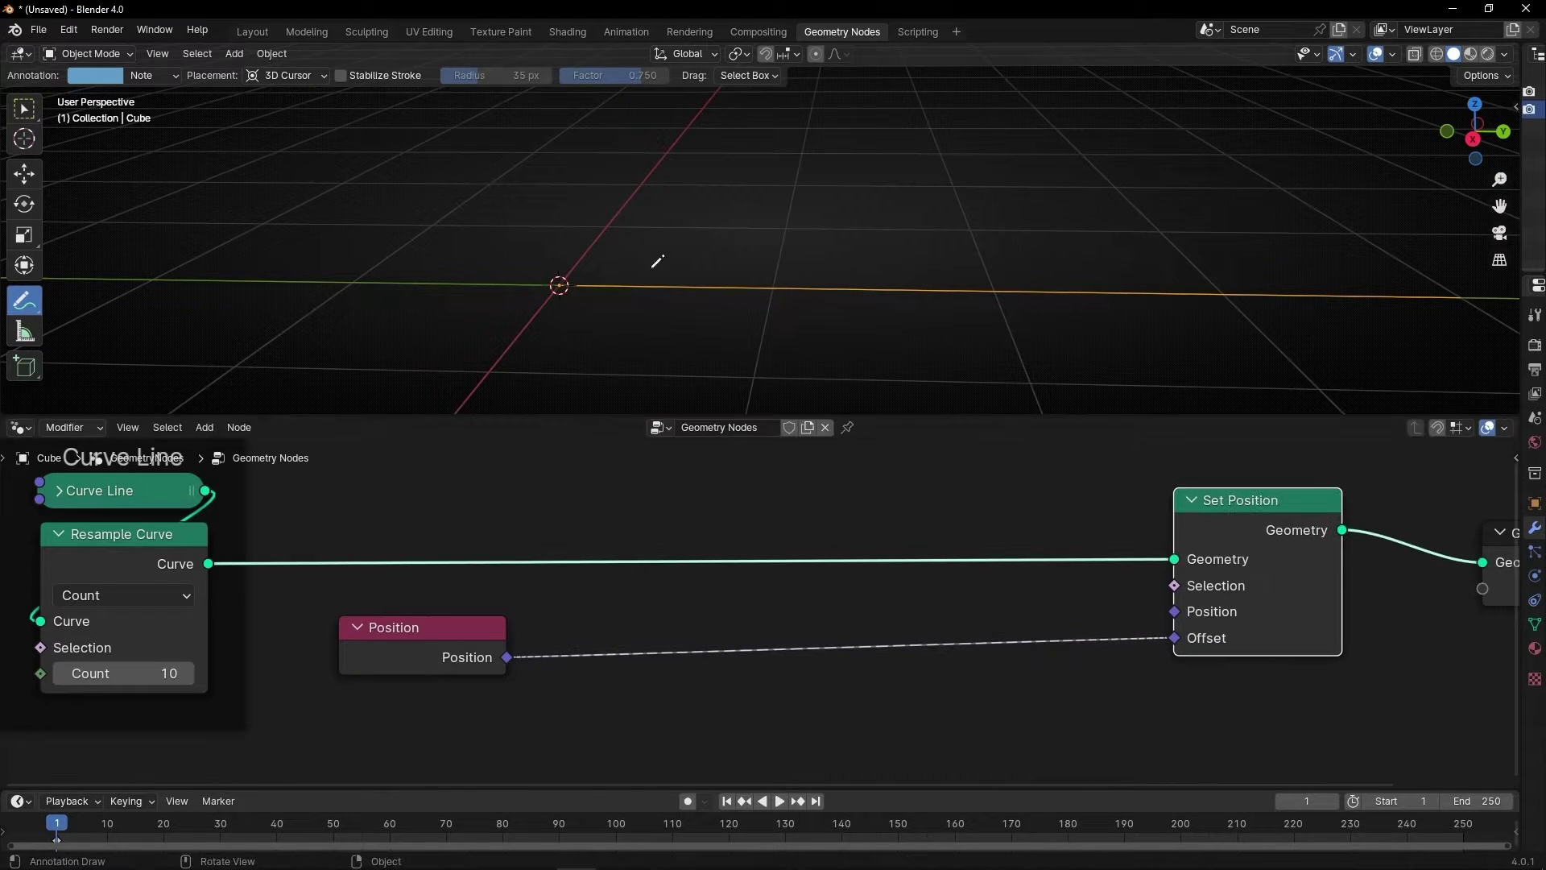
pyautogui.keyDown('shift'); pyautogui.moveTo(979, 273); pyautogui.dragTo(1189, 287, button='middle'); pyautogui.keyUp('shift')
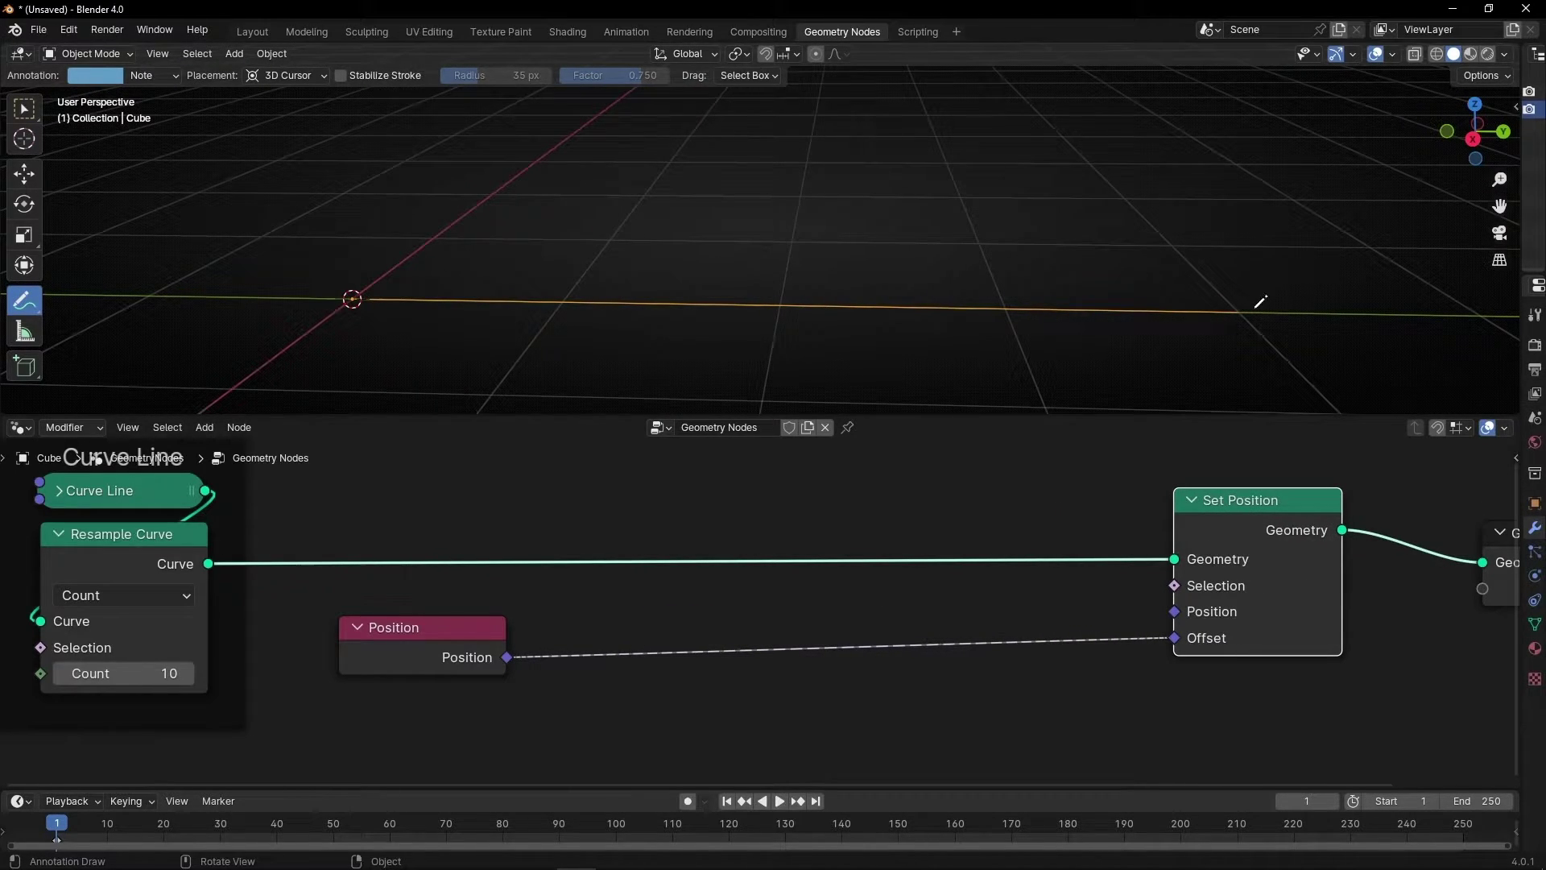
pyautogui.moveTo(1277, 131)
pyautogui.mouseDown()
pyautogui.moveTo(1275, 293)
pyautogui.moveTo(1311, 263)
pyautogui.mouseUp()
pyautogui.moveTo(1336, 155)
pyautogui.mouseDown()
pyautogui.moveTo(1385, 158)
pyautogui.moveTo(1376, 213)
pyautogui.moveTo(1405, 191)
pyautogui.mouseUp()
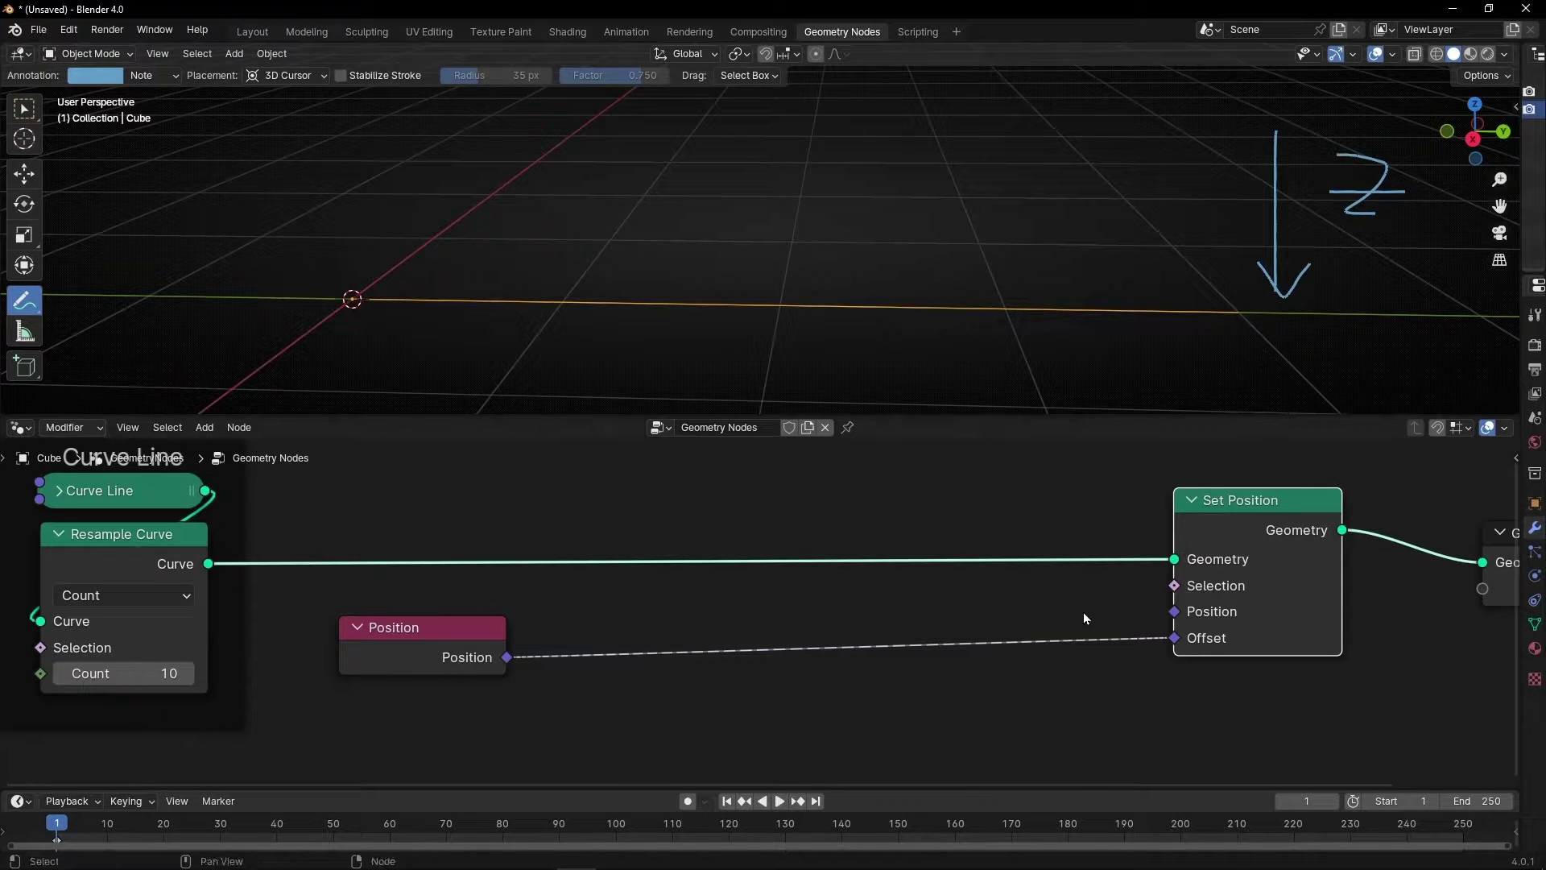
# Insert a Combine XYZ node before the Set Position Offset and feed the Position output into its Z input.
pyautogui.hotkey('shift', 'a')
pyautogui.write('comb')
pyautogui.press('Return')
pyautogui.click(910, 606)
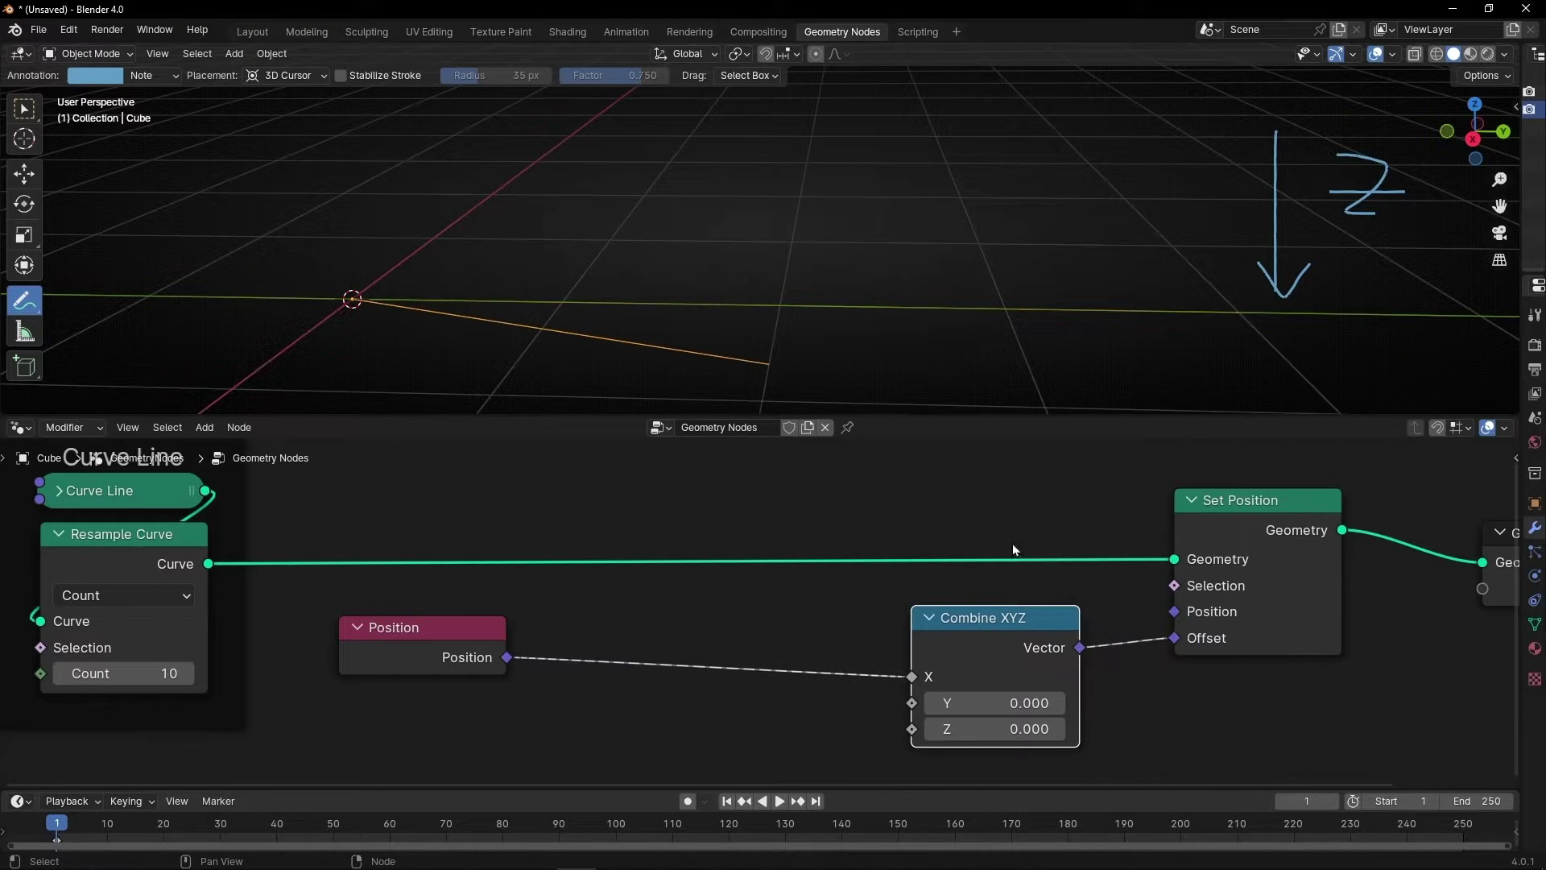
pyautogui.moveTo(1027, 332)
pyautogui.mouseDown(button='middle')
pyautogui.moveTo(939, 328)
pyautogui.moveTo(925, 310)
pyautogui.moveTo(1031, 303)
pyautogui.moveTo(995, 314)
pyautogui.mouseUp(button='middle')
pyautogui.moveTo(903, 685); pyautogui.dragTo(912, 729)
pyautogui.moveTo(744, 334)
pyautogui.mouseDown(button='middle')
pyautogui.moveTo(645, 341)
pyautogui.moveTo(677, 347)
pyautogui.mouseUp(button='middle')
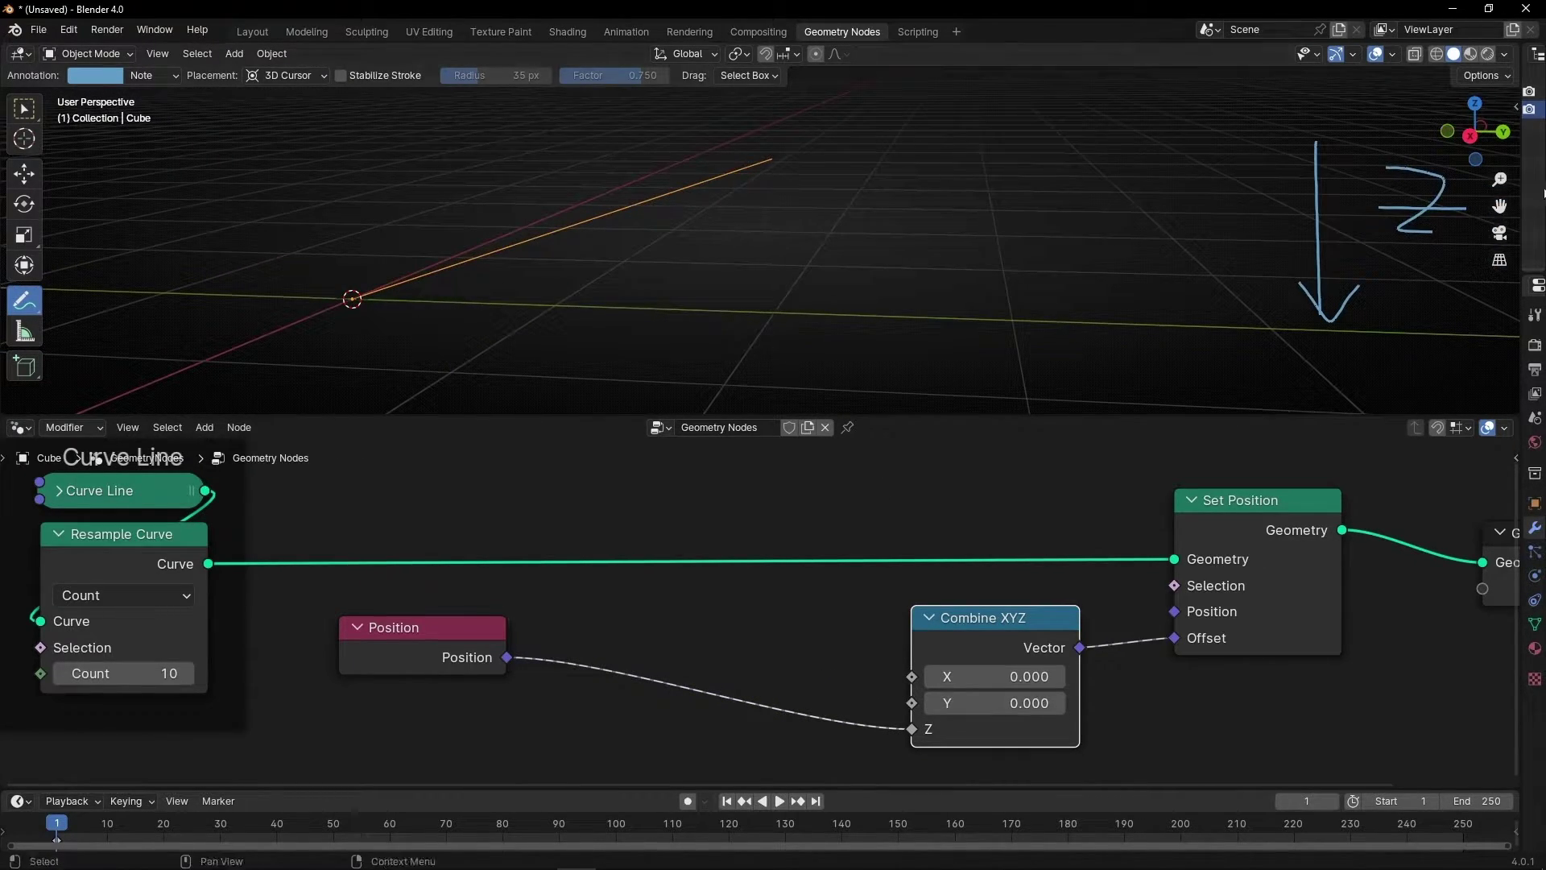
# Switch the viewport to the right orthographic view and erase the arrow and Z annotations.
pyautogui.click(1466, 146)
pyautogui.moveTo(1073, 238)
pyautogui.keyDown('ctrl'); pyautogui.mouseDown()
pyautogui.moveTo(1211, 193)
pyautogui.moveTo(1320, 225)
pyautogui.mouseUp(); pyautogui.keyUp('ctrl')
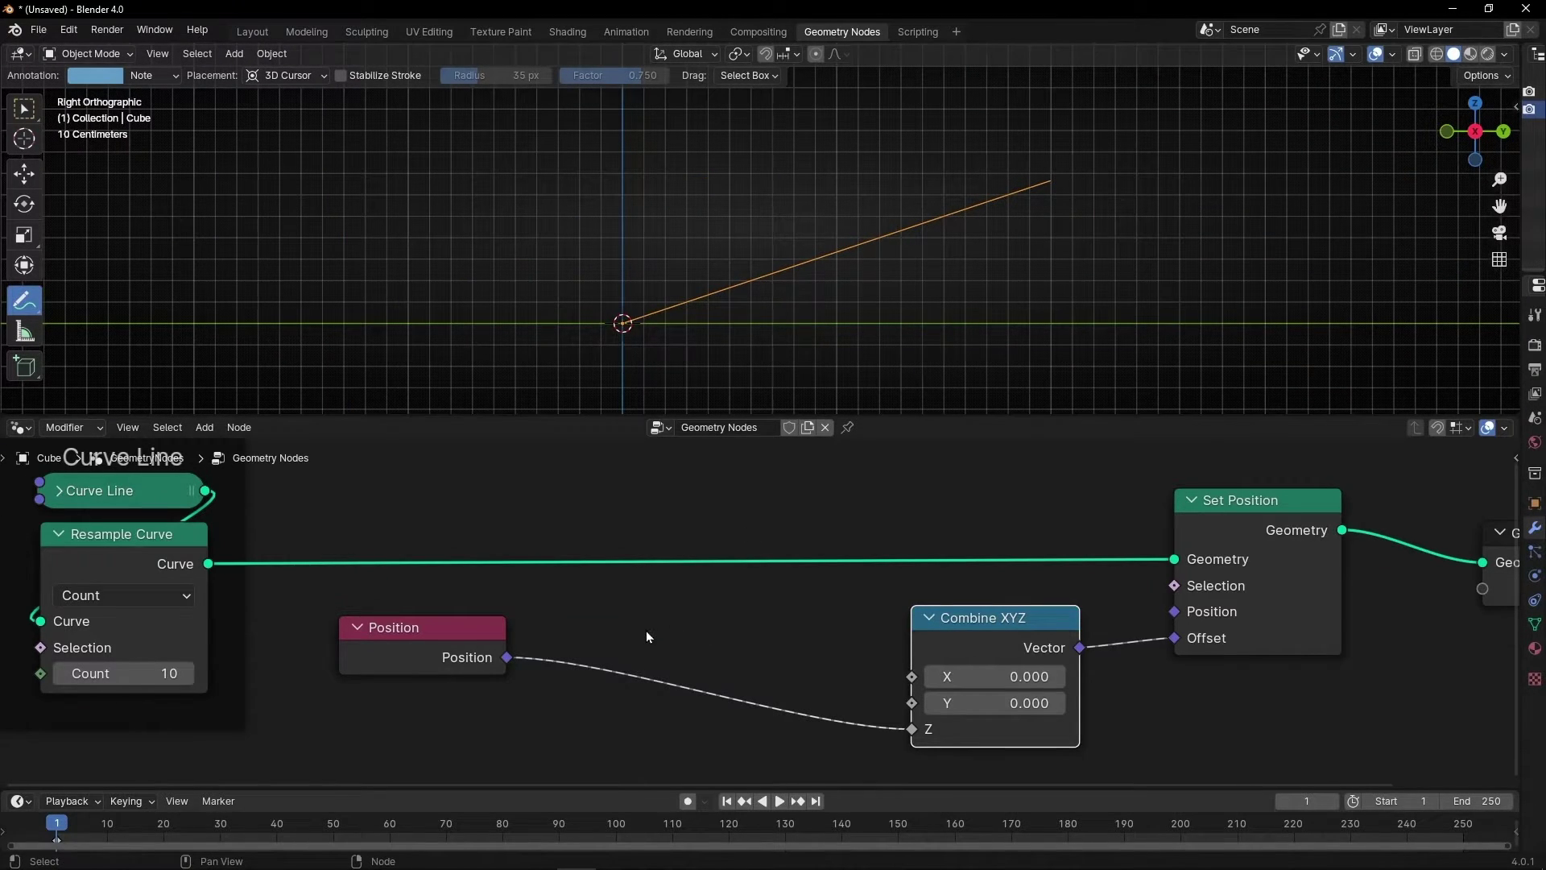
# Insert an Add math node between Position and Combine XYZ and set its value to -0.5.
pyautogui.hotkey('shift', 'a')
pyautogui.write('add')
pyautogui.press('Return')
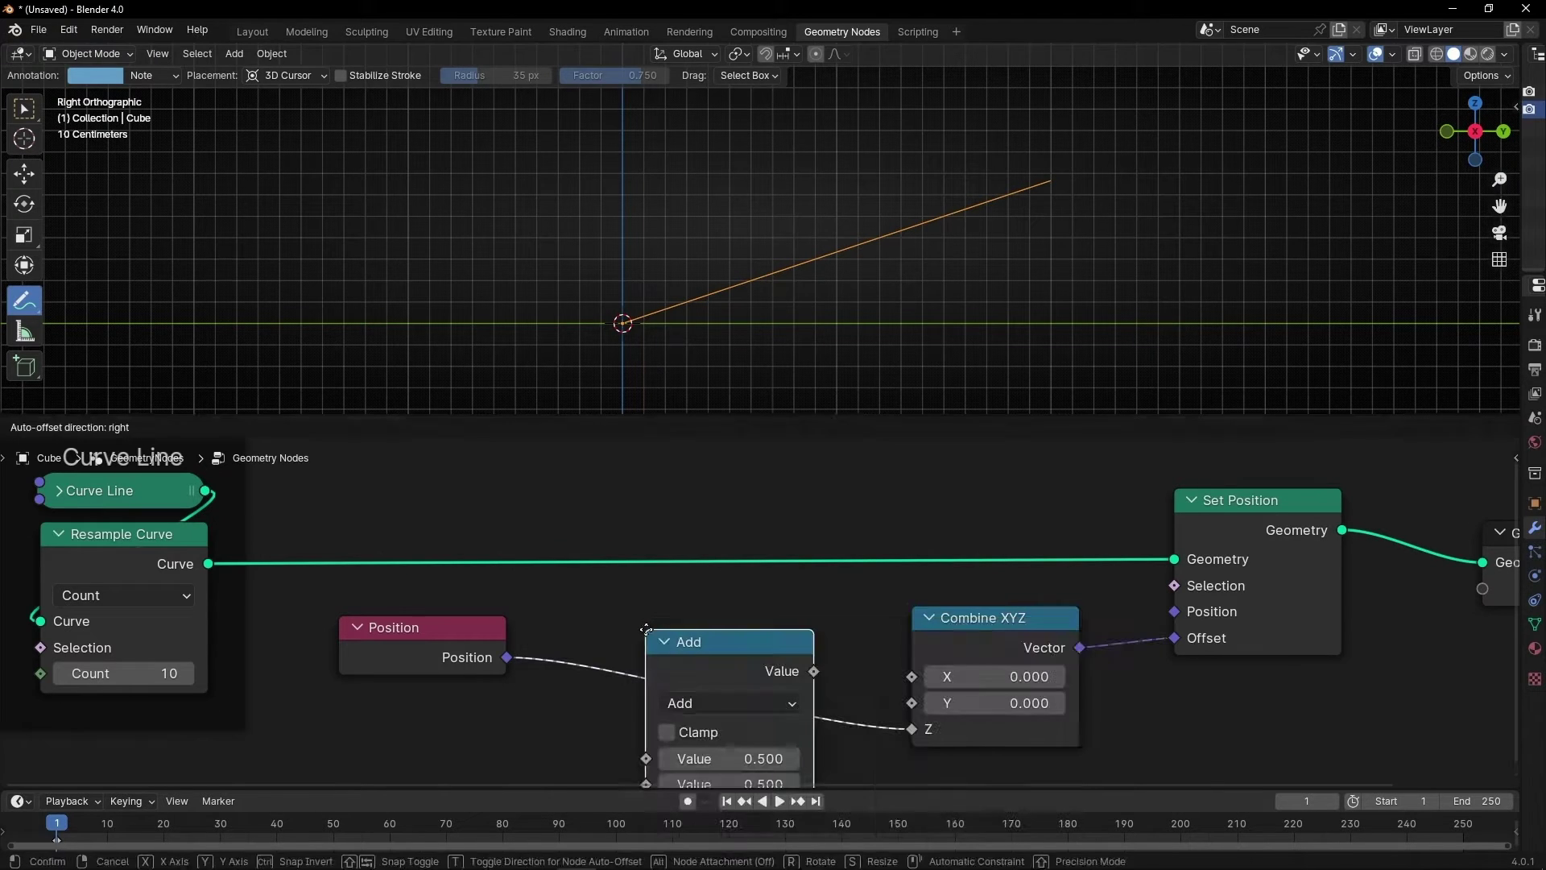
pyautogui.click(602, 606)
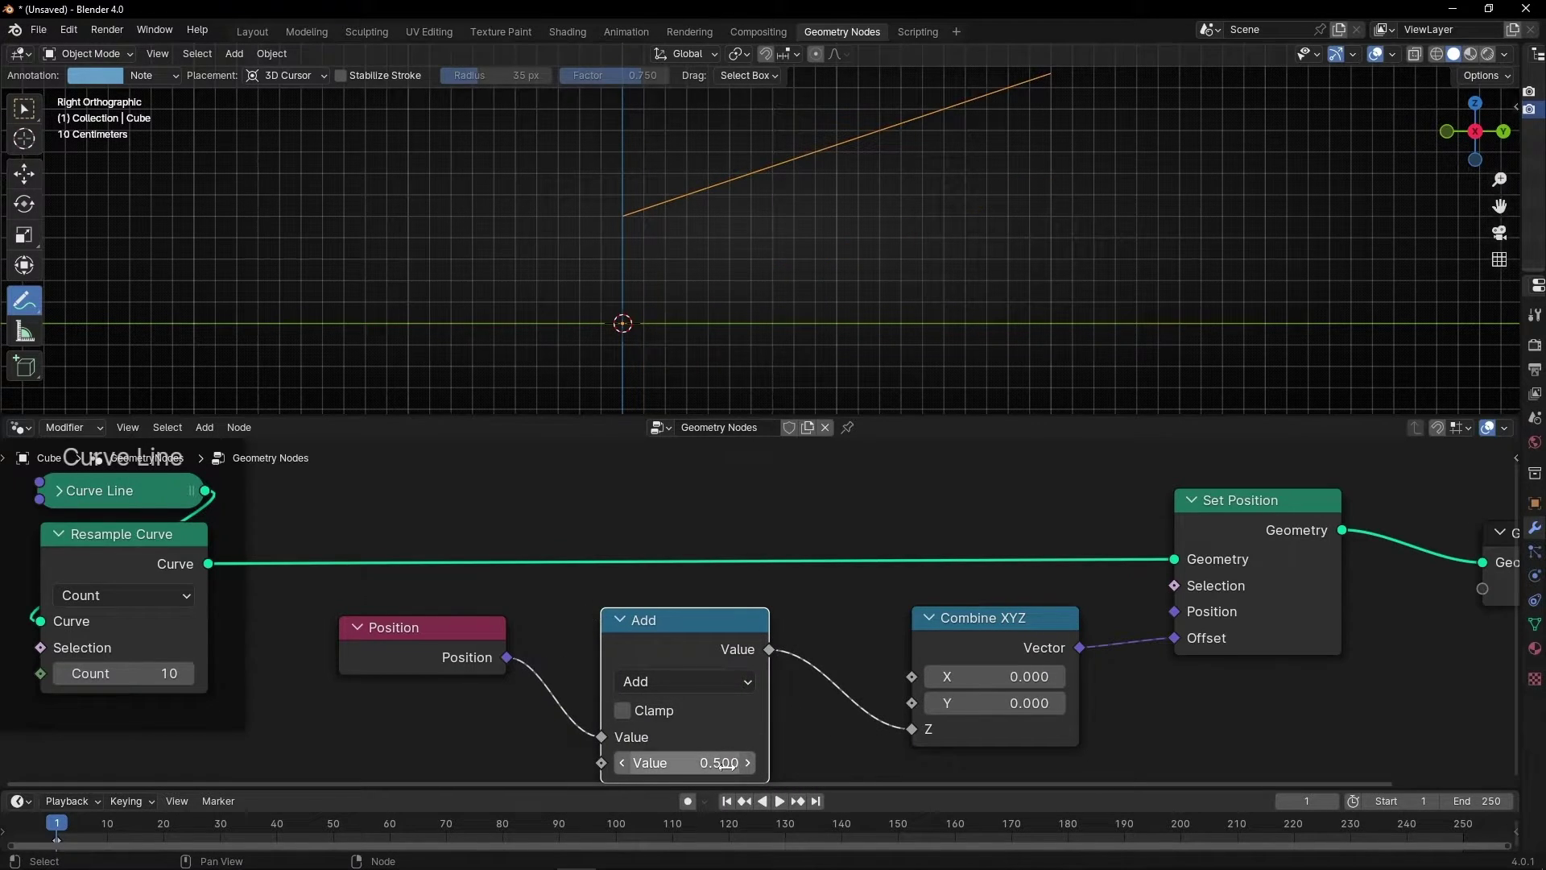
pyautogui.moveTo(692, 767); pyautogui.dragTo(674, 679)
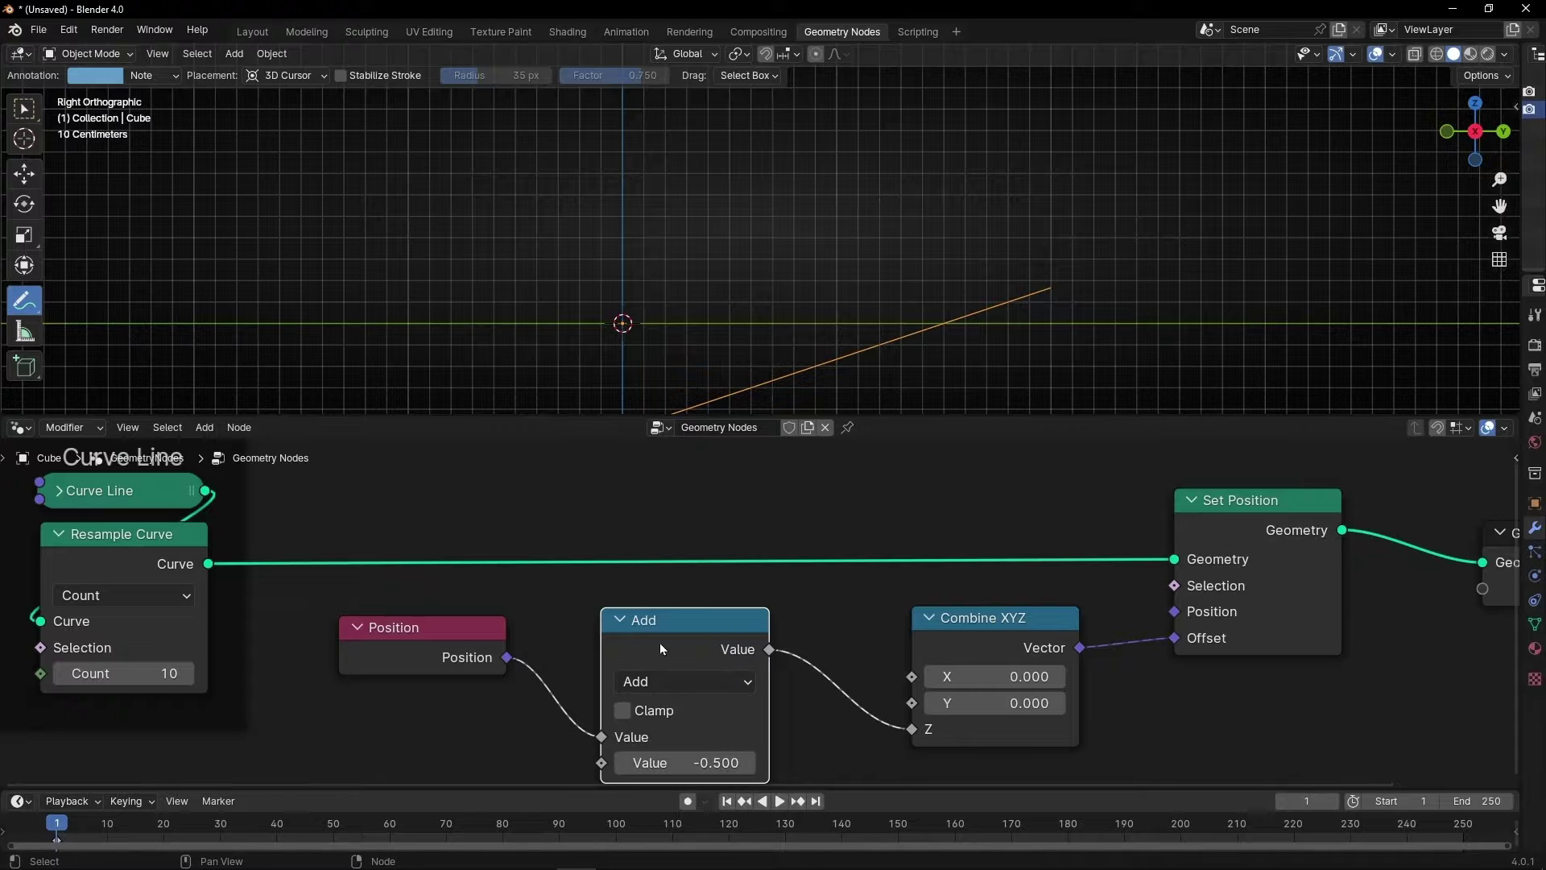
# Put the Add node in a frame labelled "Animation" and set its value to 0.1.
pyautogui.hotkey('ctrl', 'j')
pyautogui.press('F2')
pyautogui.write('Animation')
pyautogui.press('Return')
pyautogui.moveTo(684, 763)
pyautogui.mouseDown()
pyautogui.moveTo(797, 762)
pyautogui.moveTo(708, 762)
pyautogui.mouseUp()
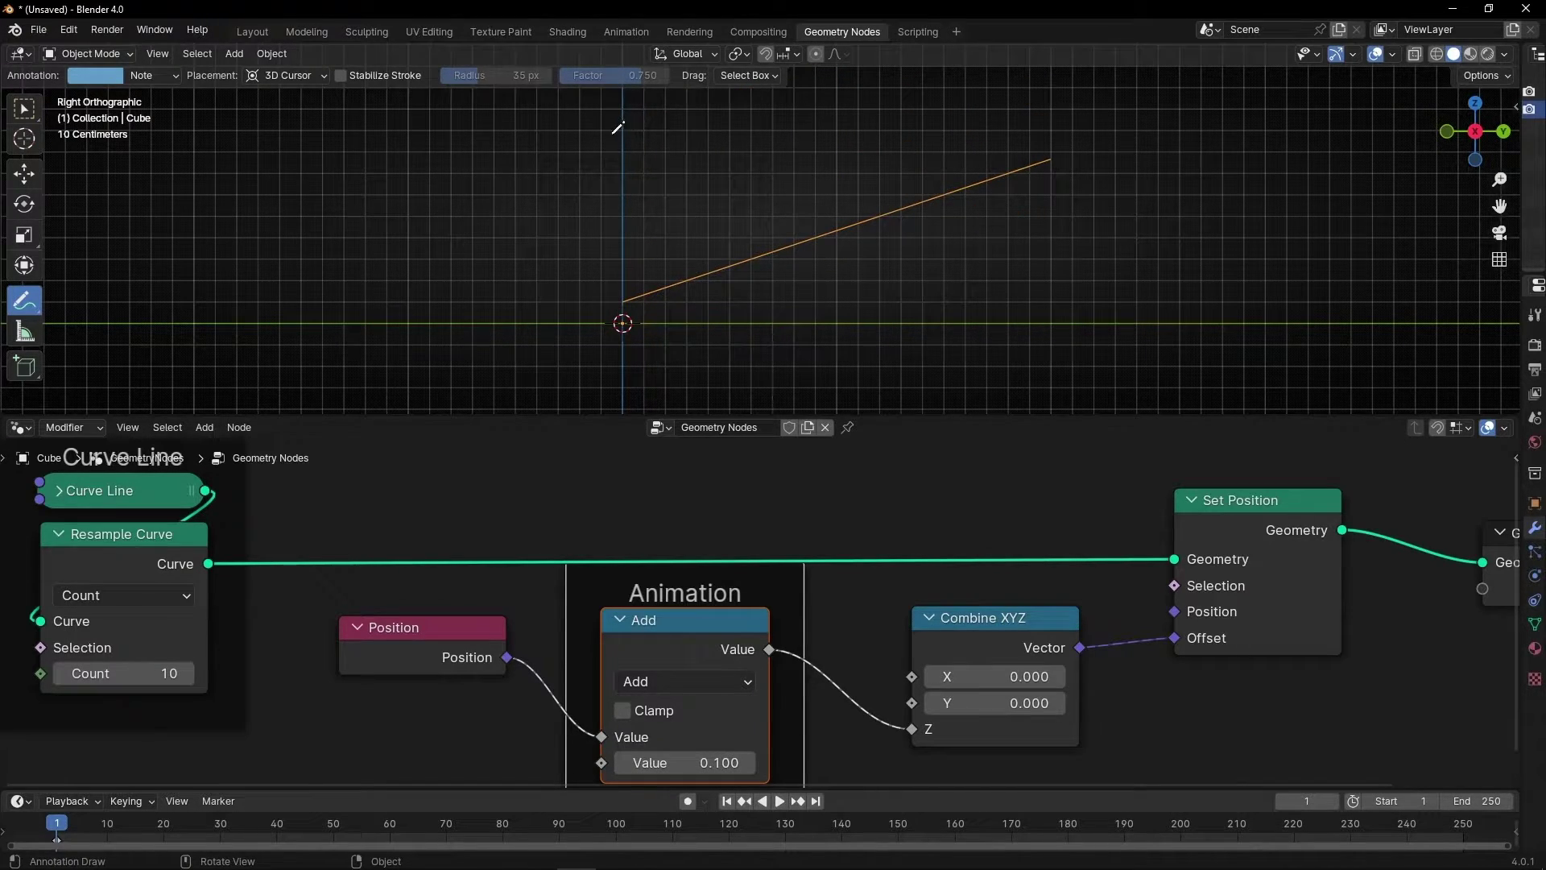
# Annotate two horizontal lines above and below the curve in the viewport and erase them.
pyautogui.moveTo(607, 143); pyautogui.dragTo(1028, 141)
pyautogui.moveTo(622, 314); pyautogui.dragTo(1081, 314)
pyautogui.moveTo(1022, 145)
pyautogui.keyDown('ctrl'); pyautogui.mouseDown()
pyautogui.moveTo(829, 172)
pyautogui.moveTo(704, 222)
pyautogui.moveTo(692, 241)
pyautogui.mouseUp(); pyautogui.keyUp('ctrl')
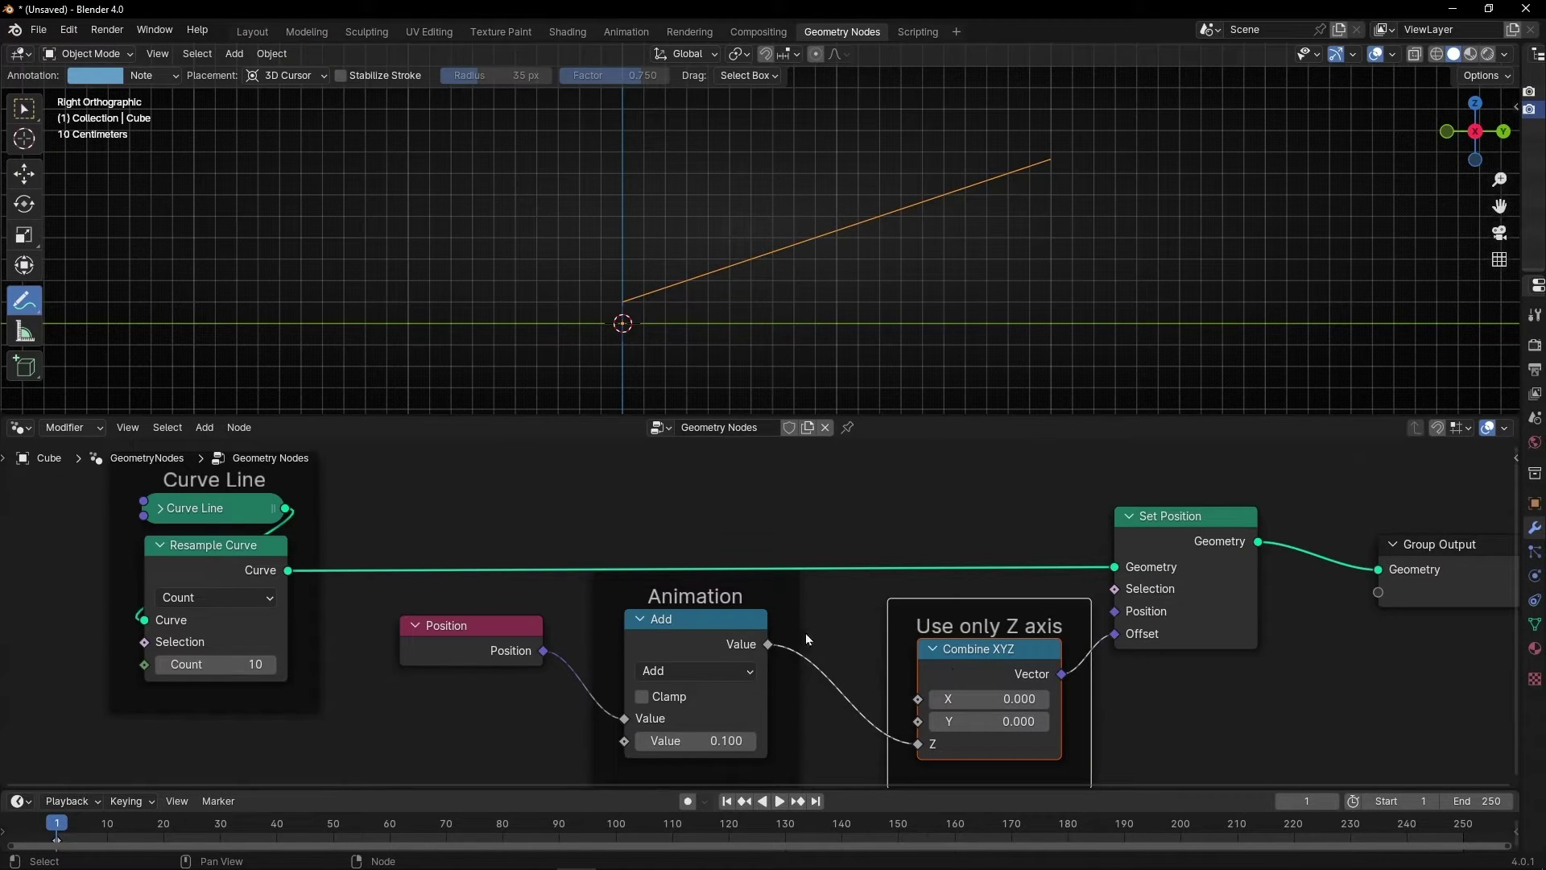
# Insert a Math node set to Multiply between the Animation Add node and Combine XYZ.
pyautogui.click(831, 645)
pyautogui.hotkey('shift', 'a')
pyautogui.write('math')
pyautogui.press('Return')
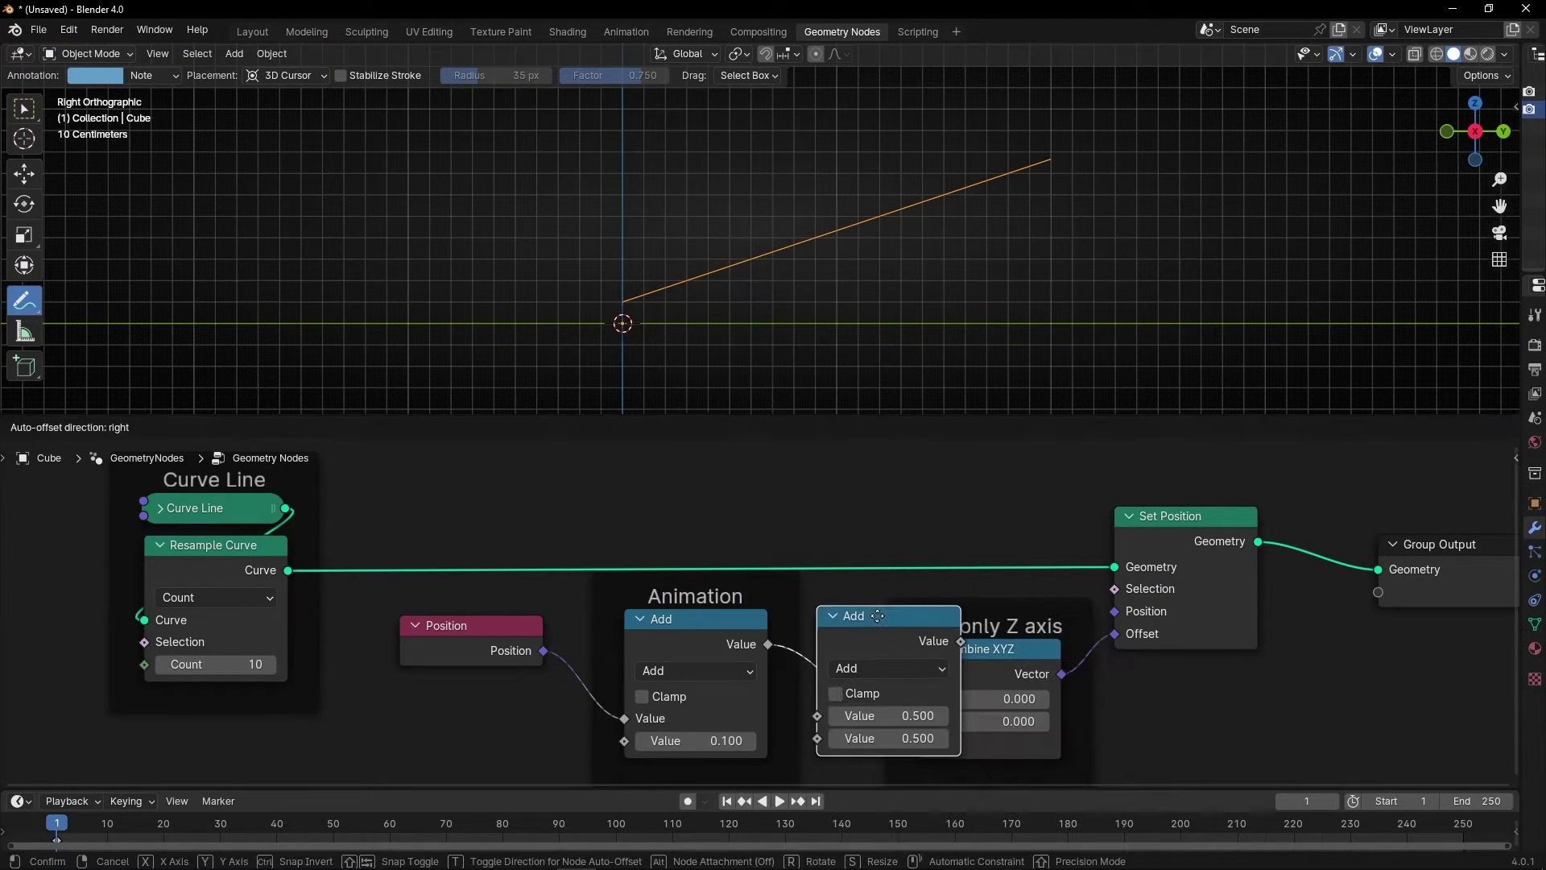
pyautogui.click(909, 616)
pyautogui.click(900, 670)
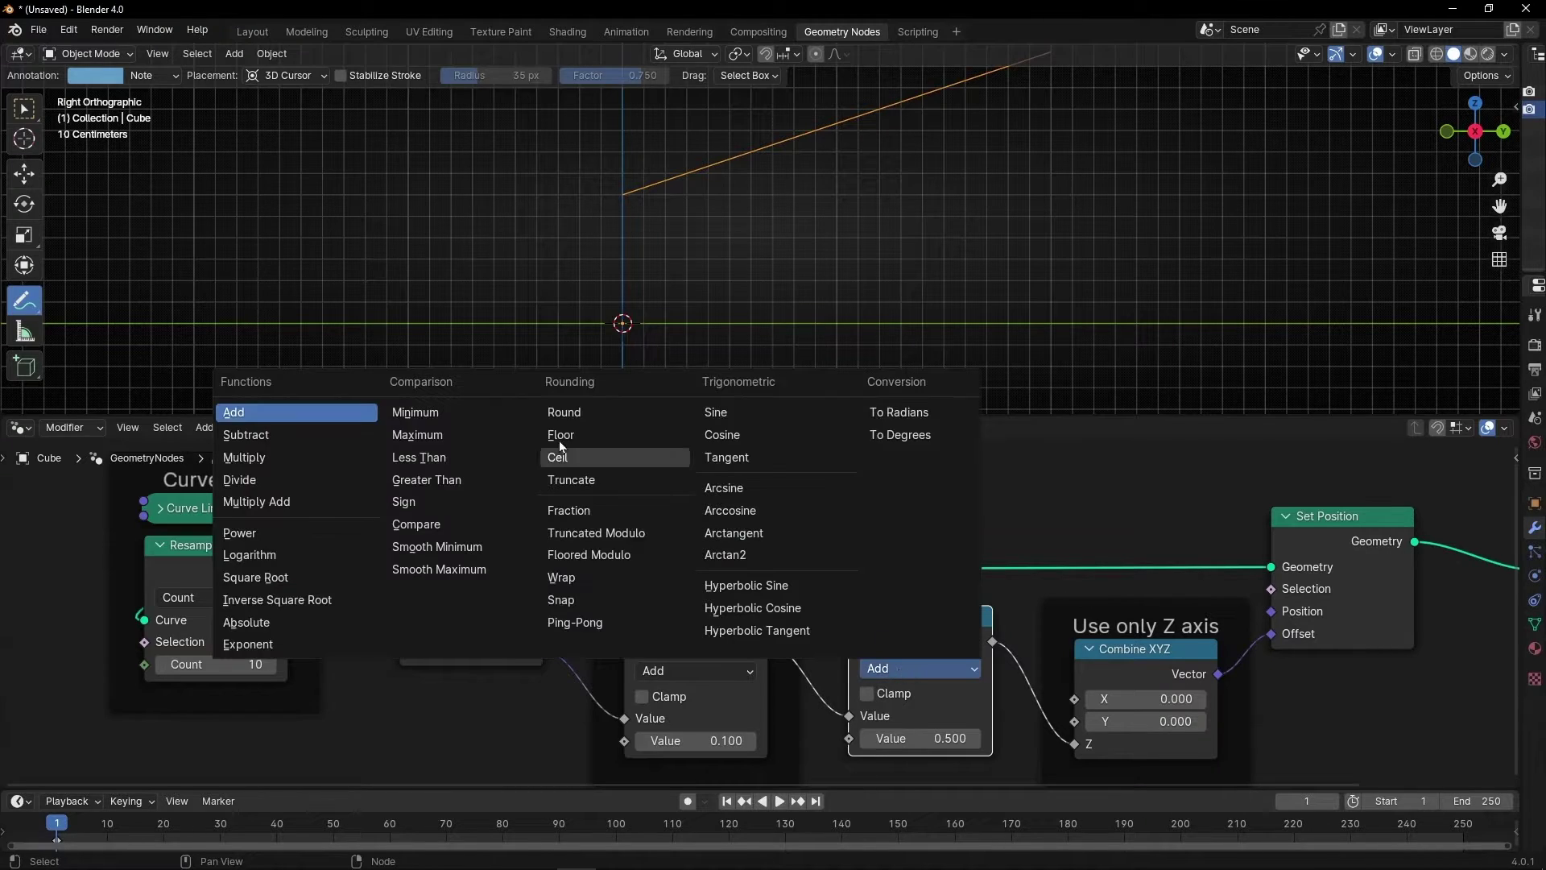
pyautogui.click(268, 458)
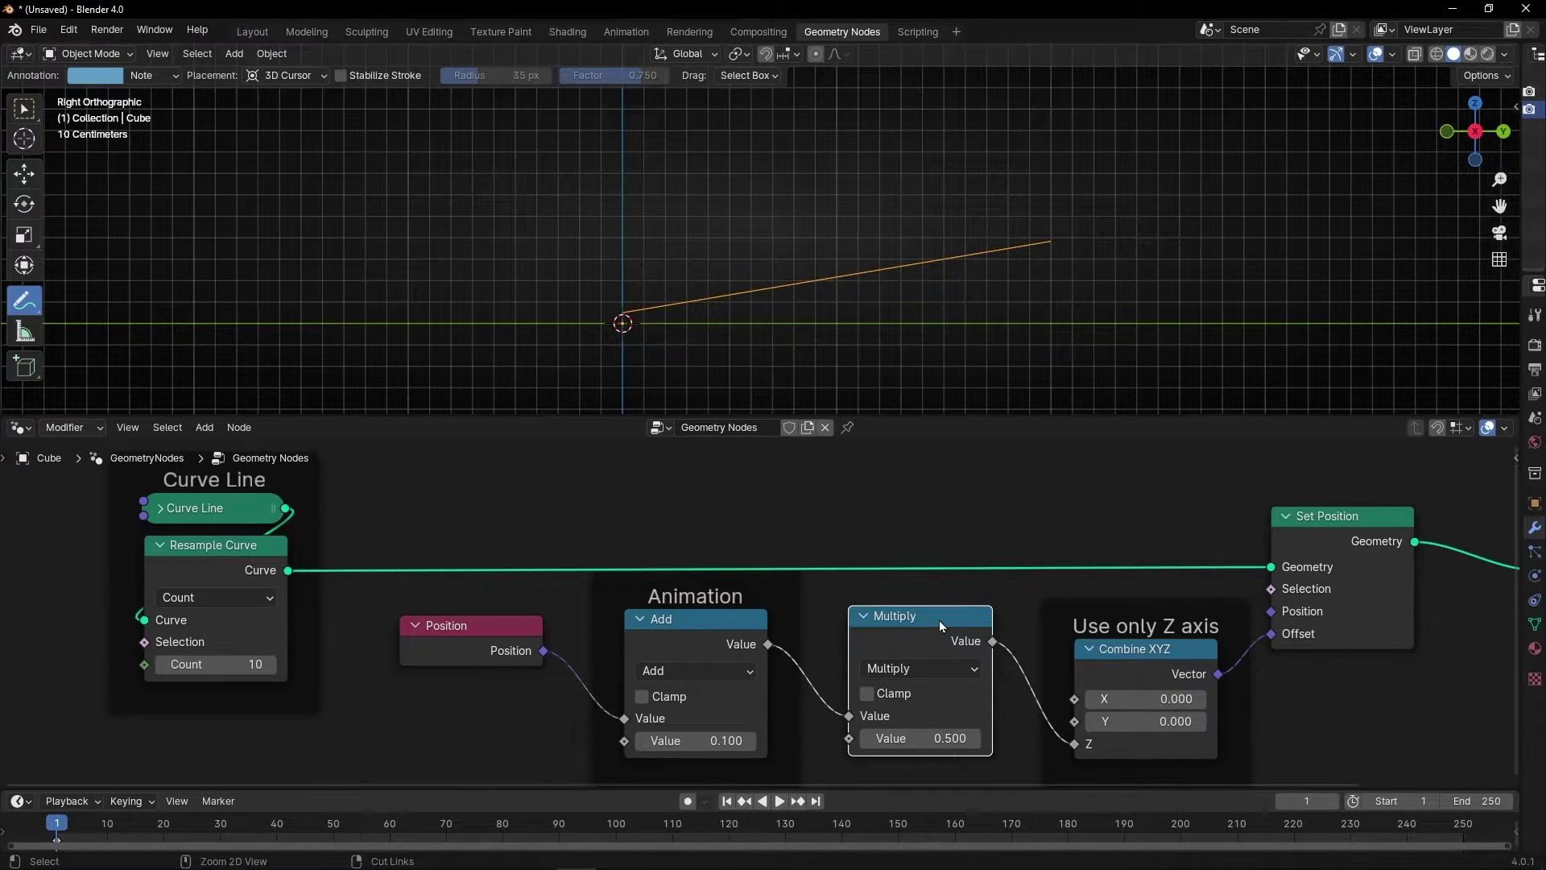
# Put the Multiply node in a frame labelled "Height".
pyautogui.hotkey('ctrl', 'j')
pyautogui.press('F2')
pyautogui.write('Height')
pyautogui.press('Return')
# Annotate a vertical bracket labelled "2 m" beside the curve in the viewport.
pyautogui.scroll(-3, 855, 285)
pyautogui.keyDown('shift'); pyautogui.moveTo(859, 279); pyautogui.dragTo(739, 358, button='middle'); pyautogui.keyUp('shift')
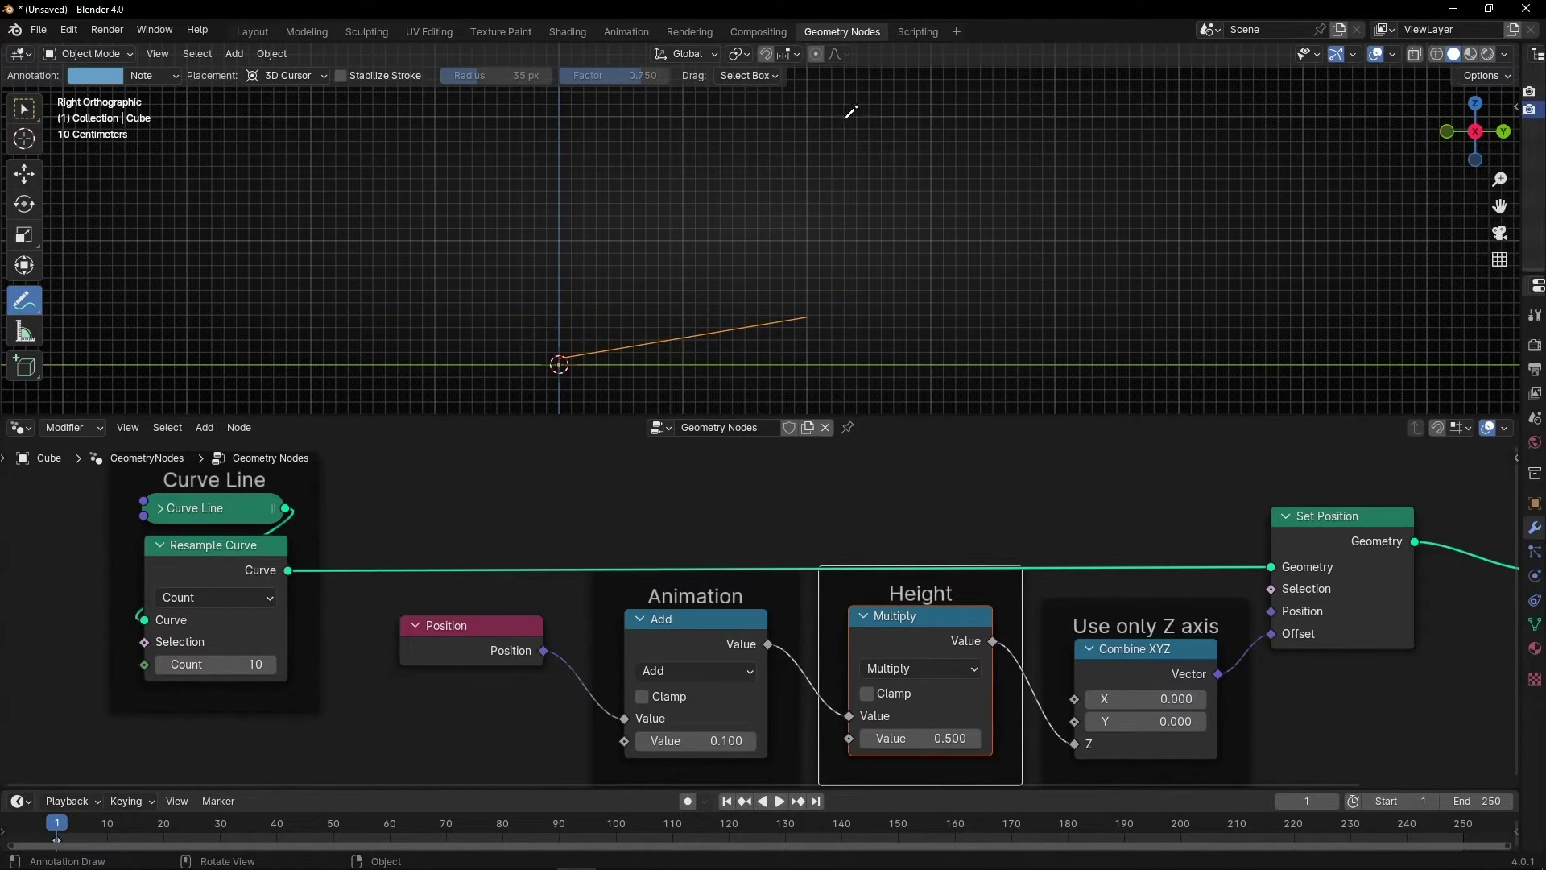
pyautogui.moveTo(811, 119)
pyautogui.mouseDown()
pyautogui.moveTo(860, 293)
pyautogui.moveTo(815, 355)
pyautogui.mouseUp()
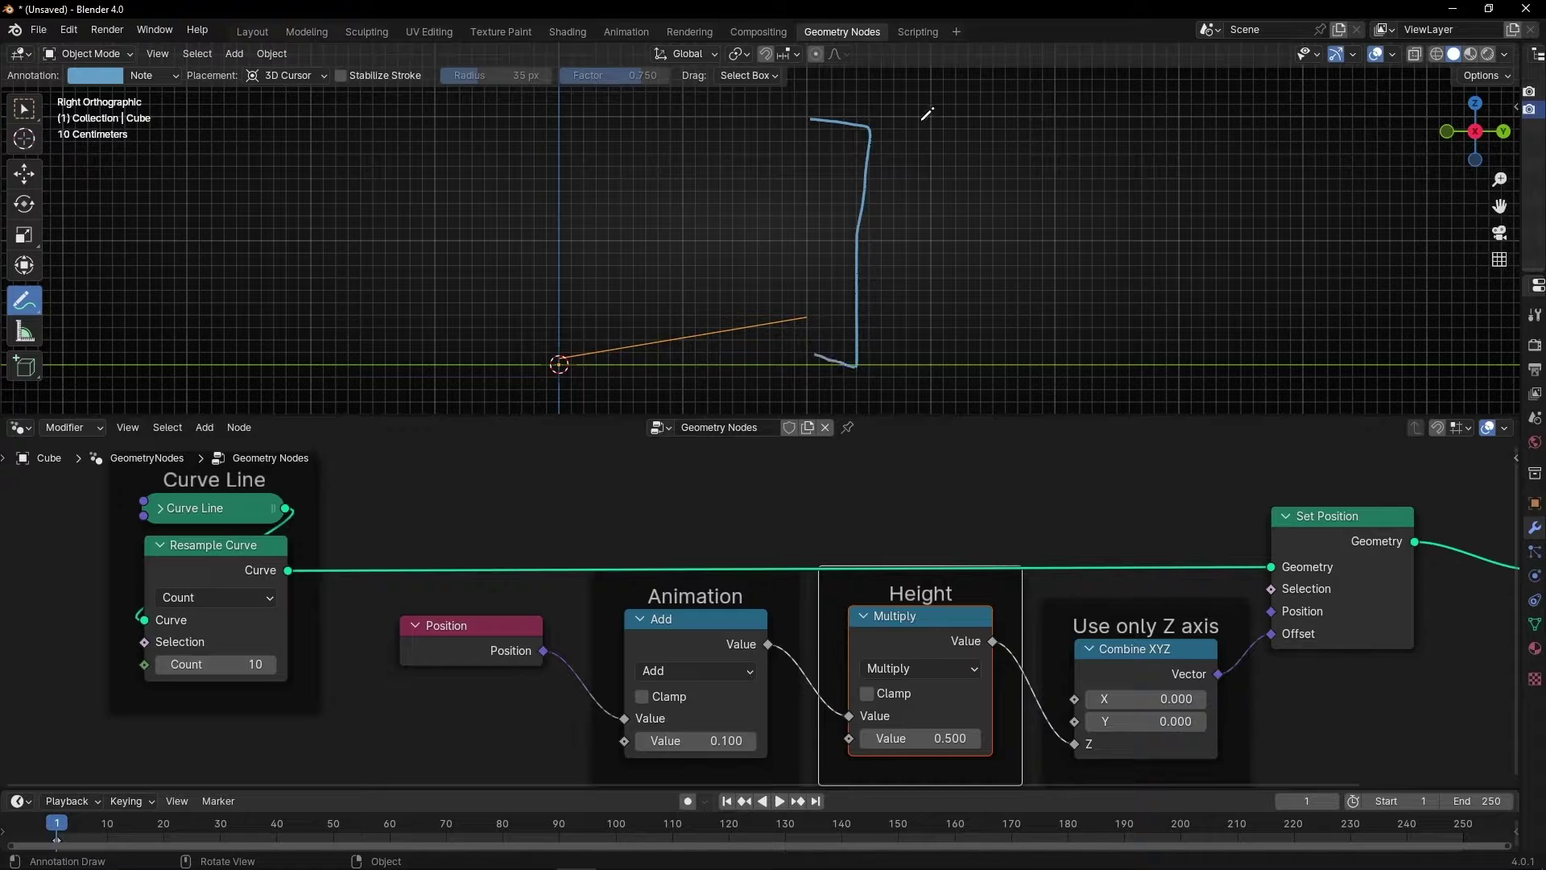
pyautogui.moveTo(902, 120)
pyautogui.mouseDown()
pyautogui.moveTo(923, 153)
pyautogui.moveTo(1023, 143)
pyautogui.moveTo(1052, 159)
pyautogui.mouseUp()
# Set the Height Multiply node's value to 2.
pyautogui.click(942, 728)
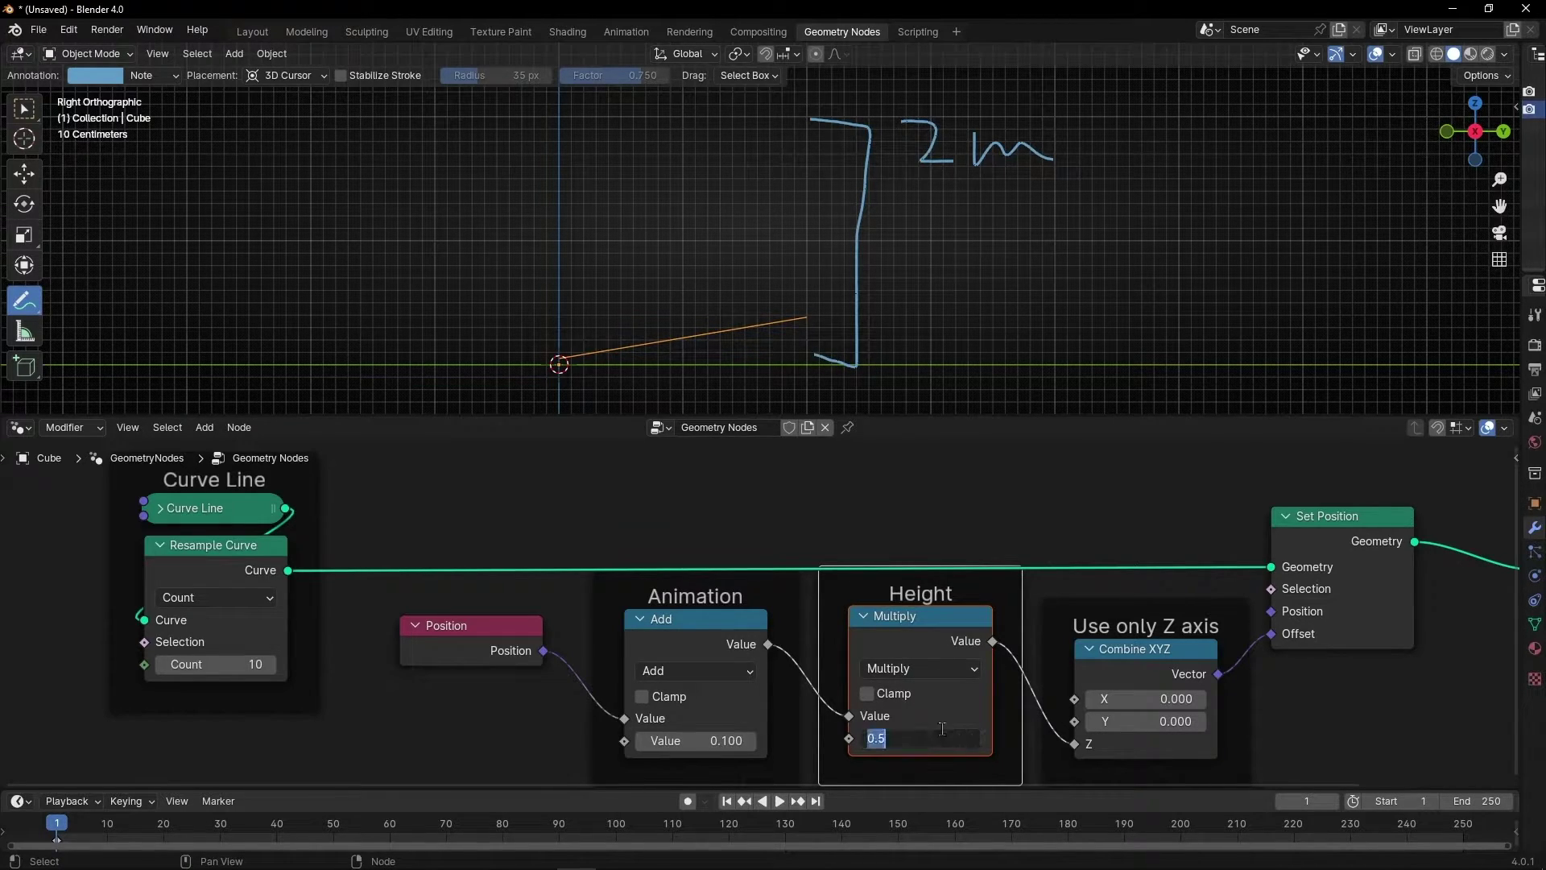
pyautogui.write('2')
pyautogui.press('Return')
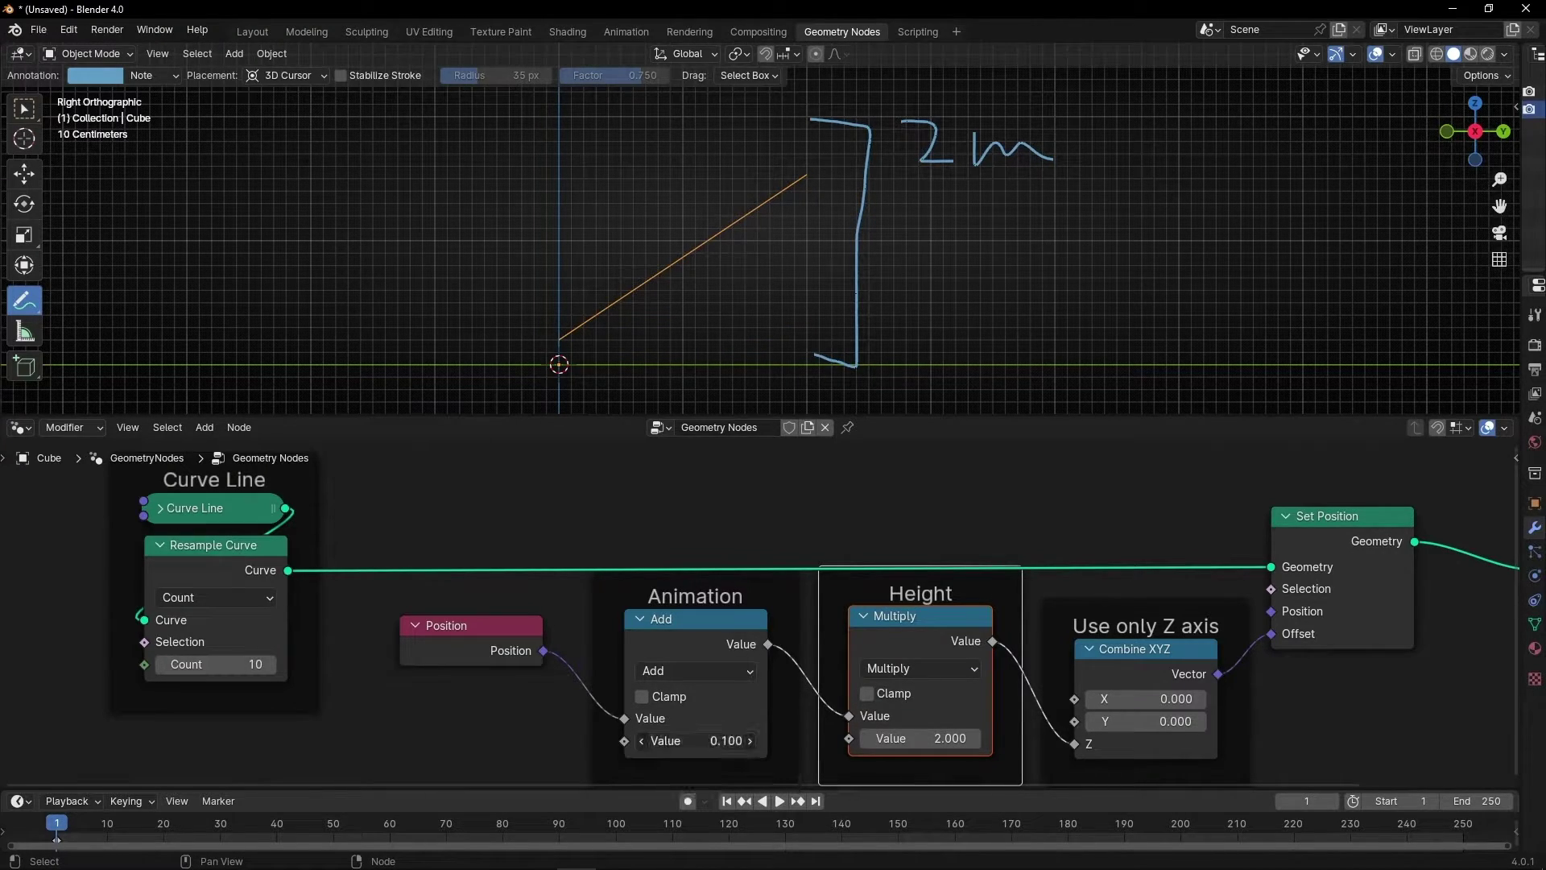
# Try lower values on the Animation Add node and undo both changes.
pyautogui.moveTo(684, 736); pyautogui.dragTo(647, 736)
pyautogui.hotkey('ctrl', 'z')
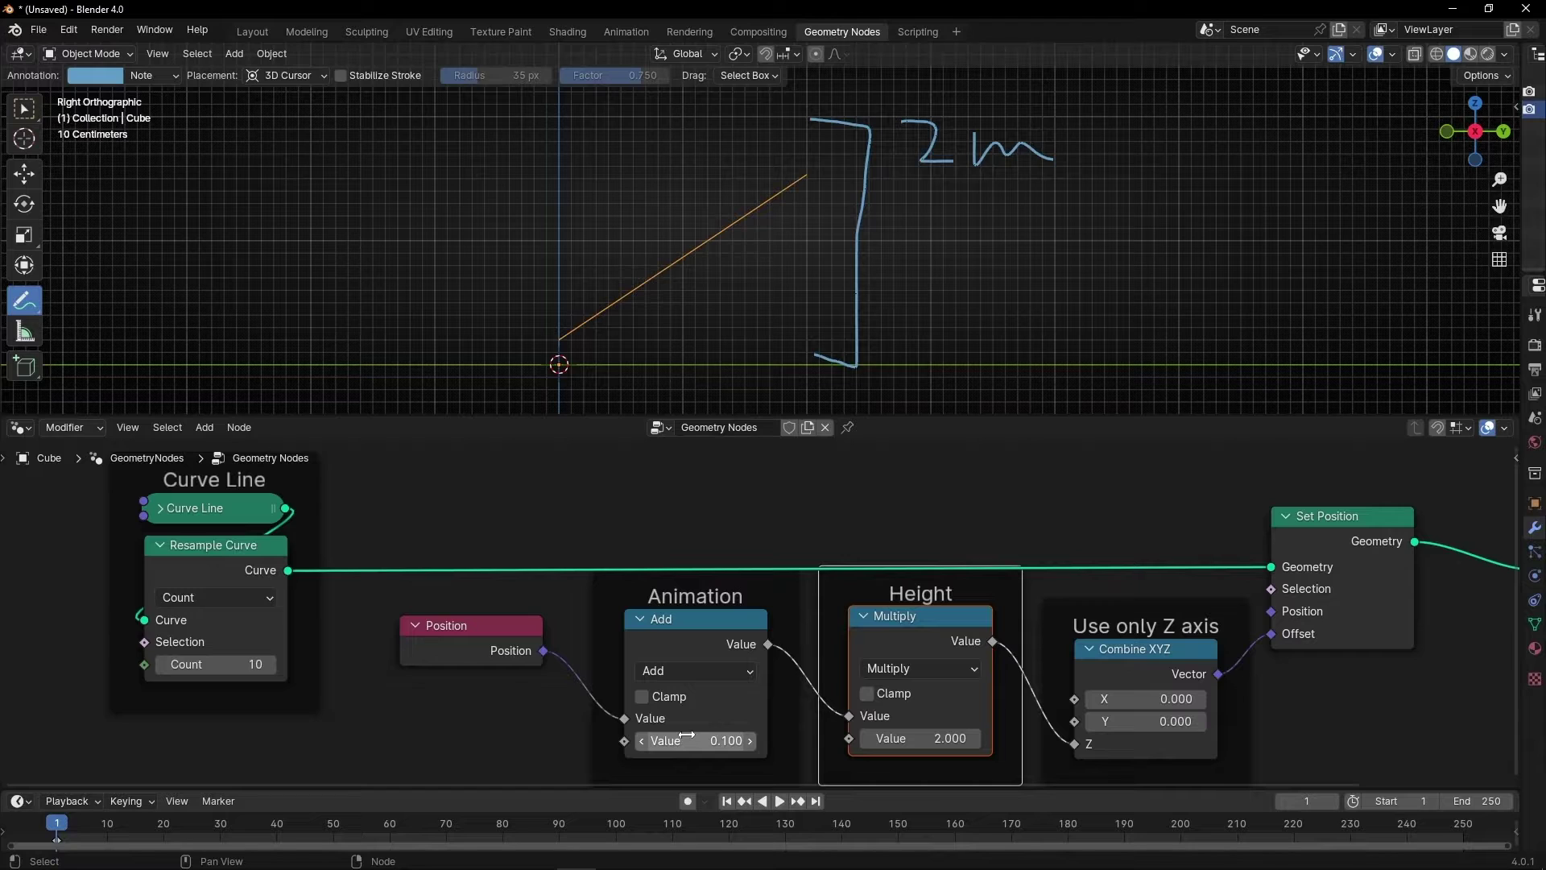
pyautogui.moveTo(686, 735)
pyautogui.mouseDown()
pyautogui.moveTo(747, 734)
pyautogui.moveTo(614, 734)
pyautogui.moveTo(679, 735)
pyautogui.moveTo(666, 734)
pyautogui.mouseUp()
pyautogui.hotkey('ctrl', 'z')
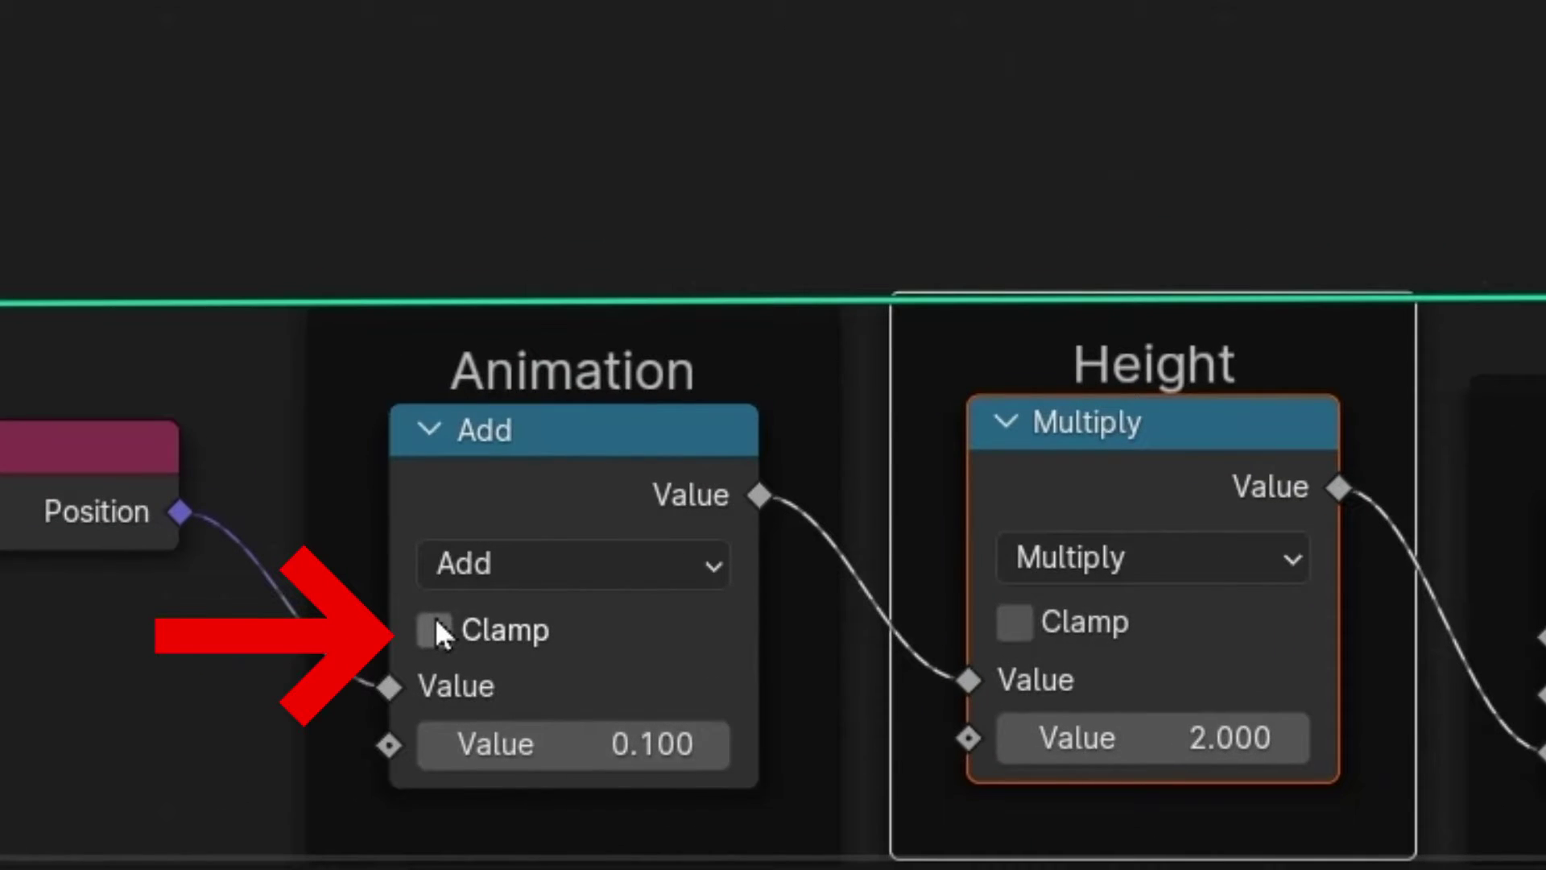
# Enable Clamp on the Animation Add node, raise its value to 1.1, and trace the curve with an annotation line.
pyautogui.click(641, 696)
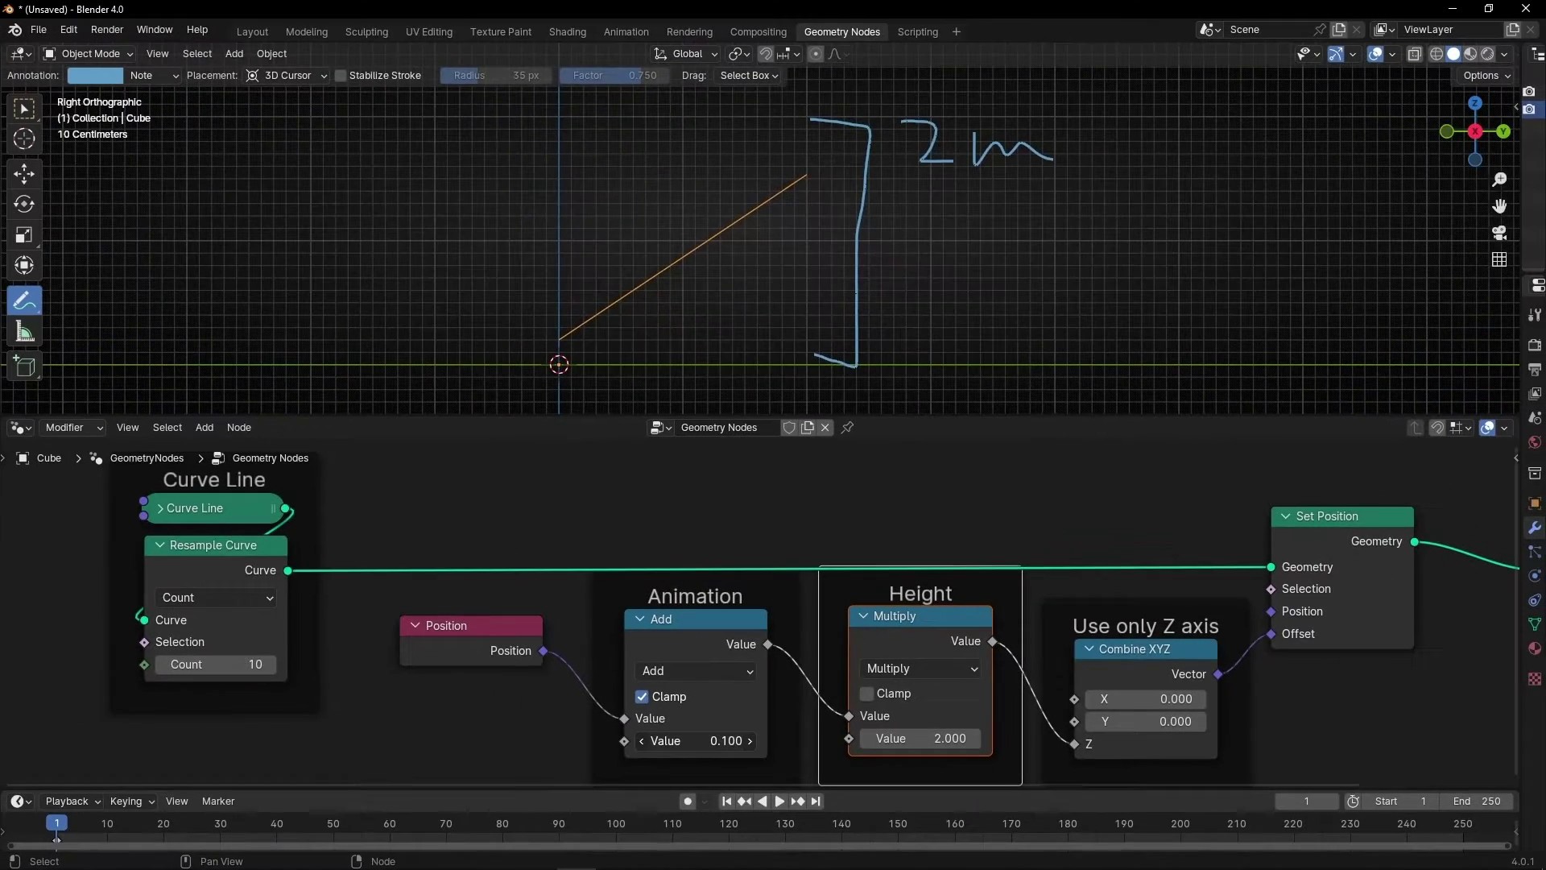
pyautogui.moveTo(555, 745); pyautogui.dragTo(689, 740)
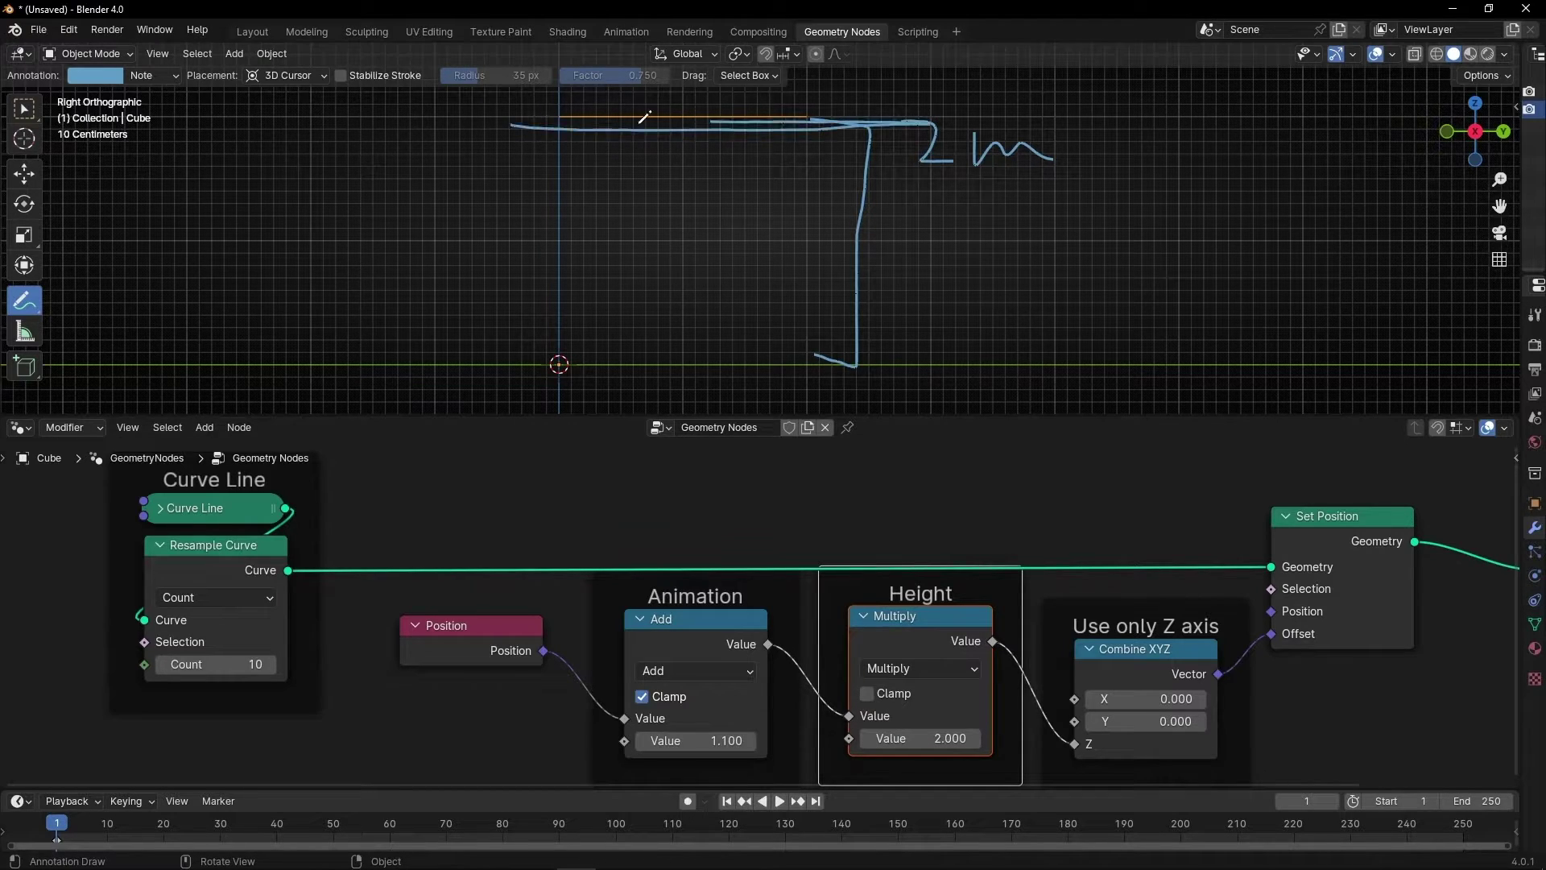
pyautogui.moveTo(621, 118); pyautogui.dragTo(567, 121)
# Try a value of 3 on the Height Multiply node, undo it, and erase the viewport annotations.
pyautogui.click(937, 738)
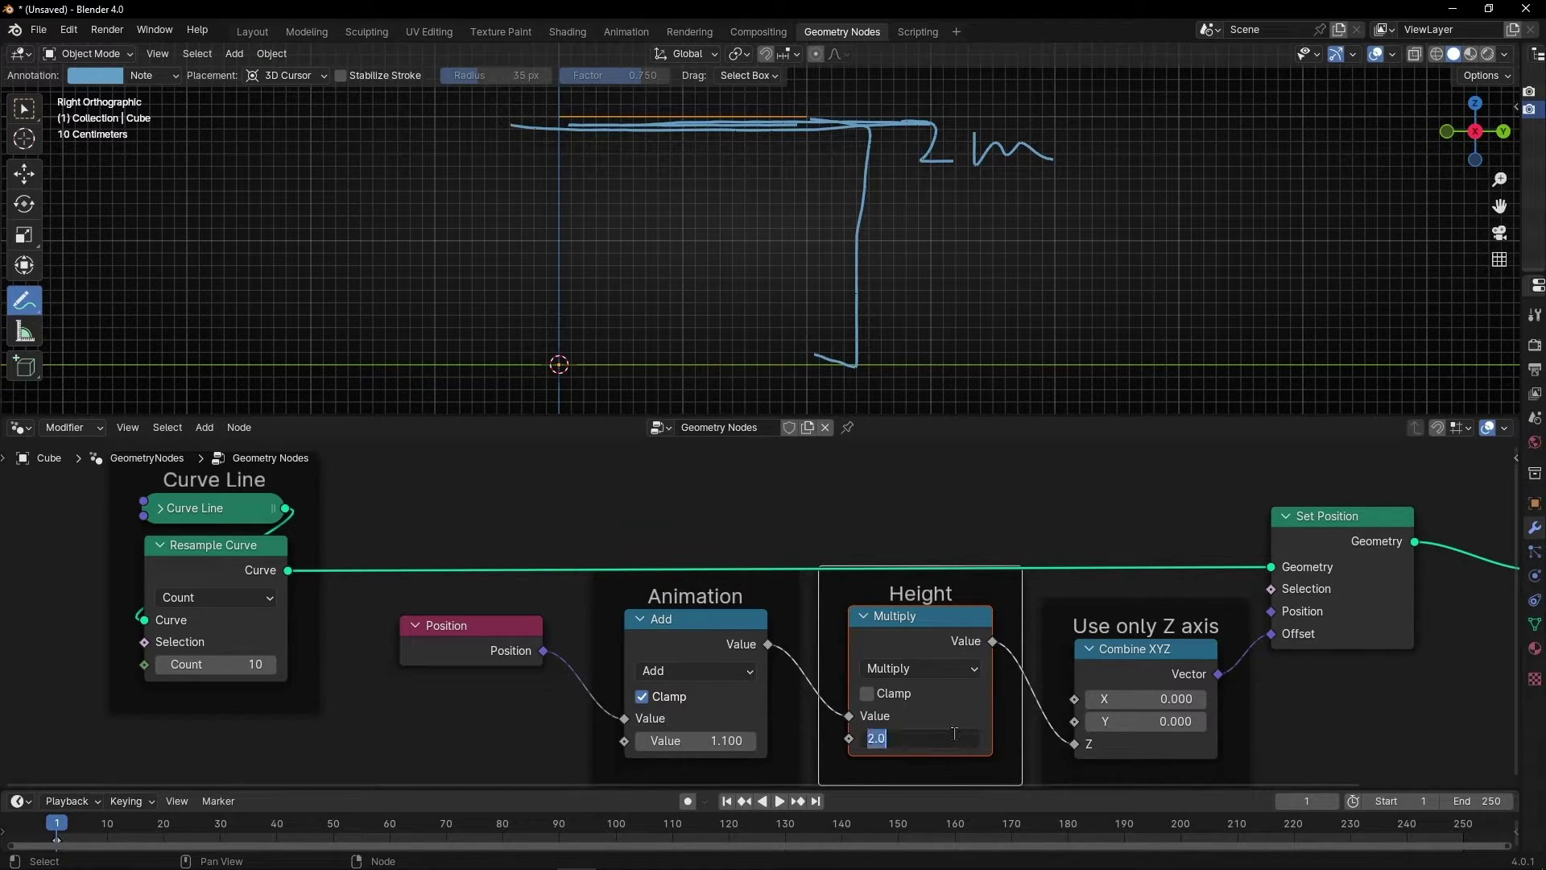
pyautogui.write('3')
pyautogui.press('Return')
pyautogui.scroll(-3, 786, 248)
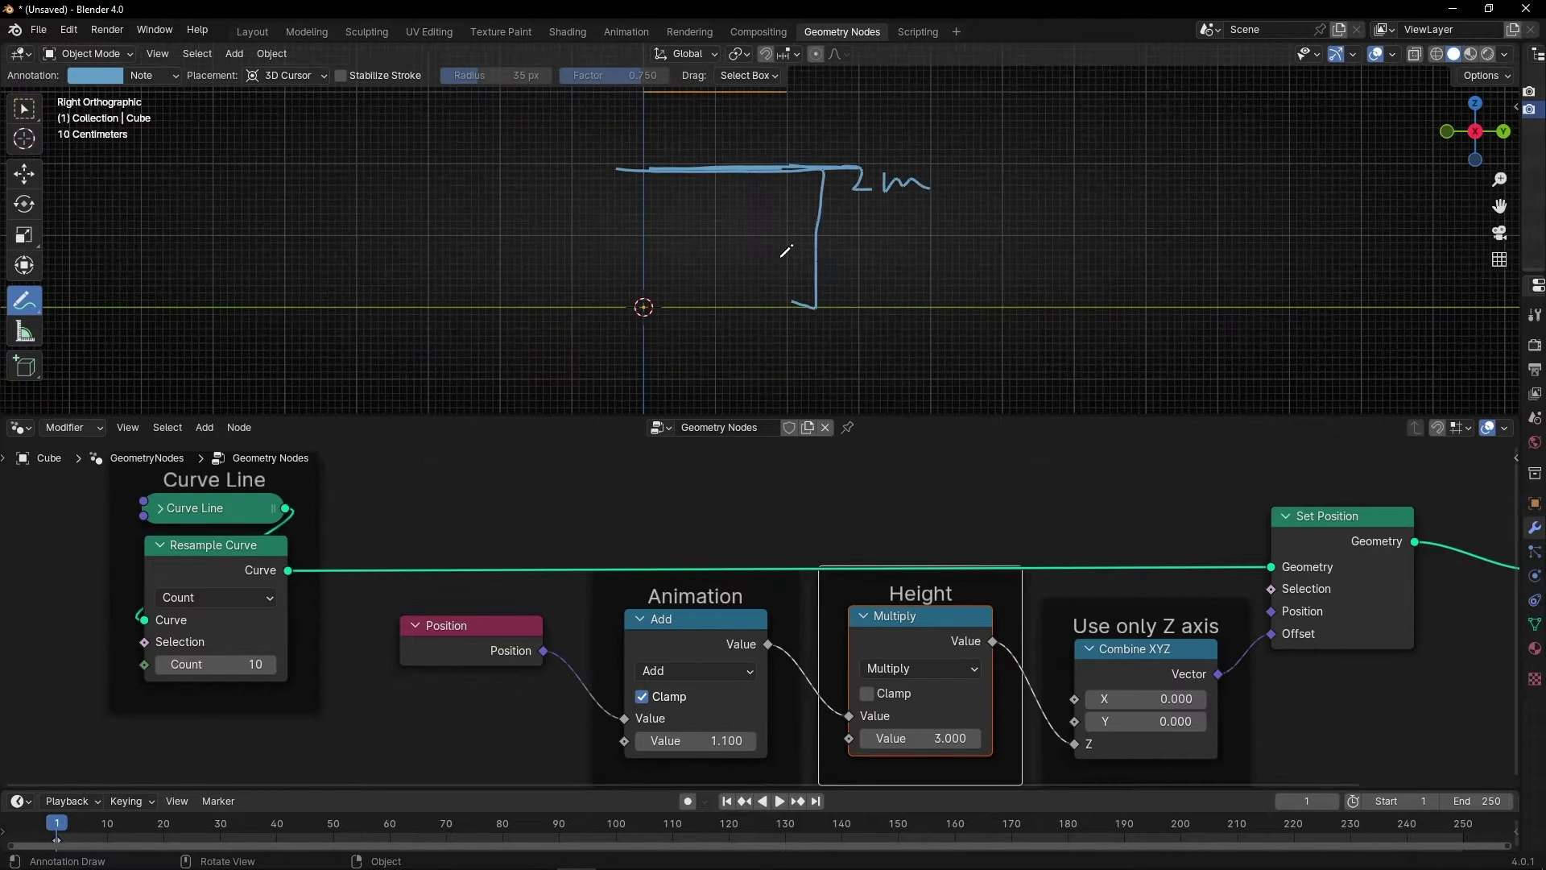
pyautogui.hotkey('ctrl', 'z')
pyautogui.keyDown('ctrl'); pyautogui.moveTo(808, 217); pyautogui.dragTo(746, 362); pyautogui.keyUp('ctrl')
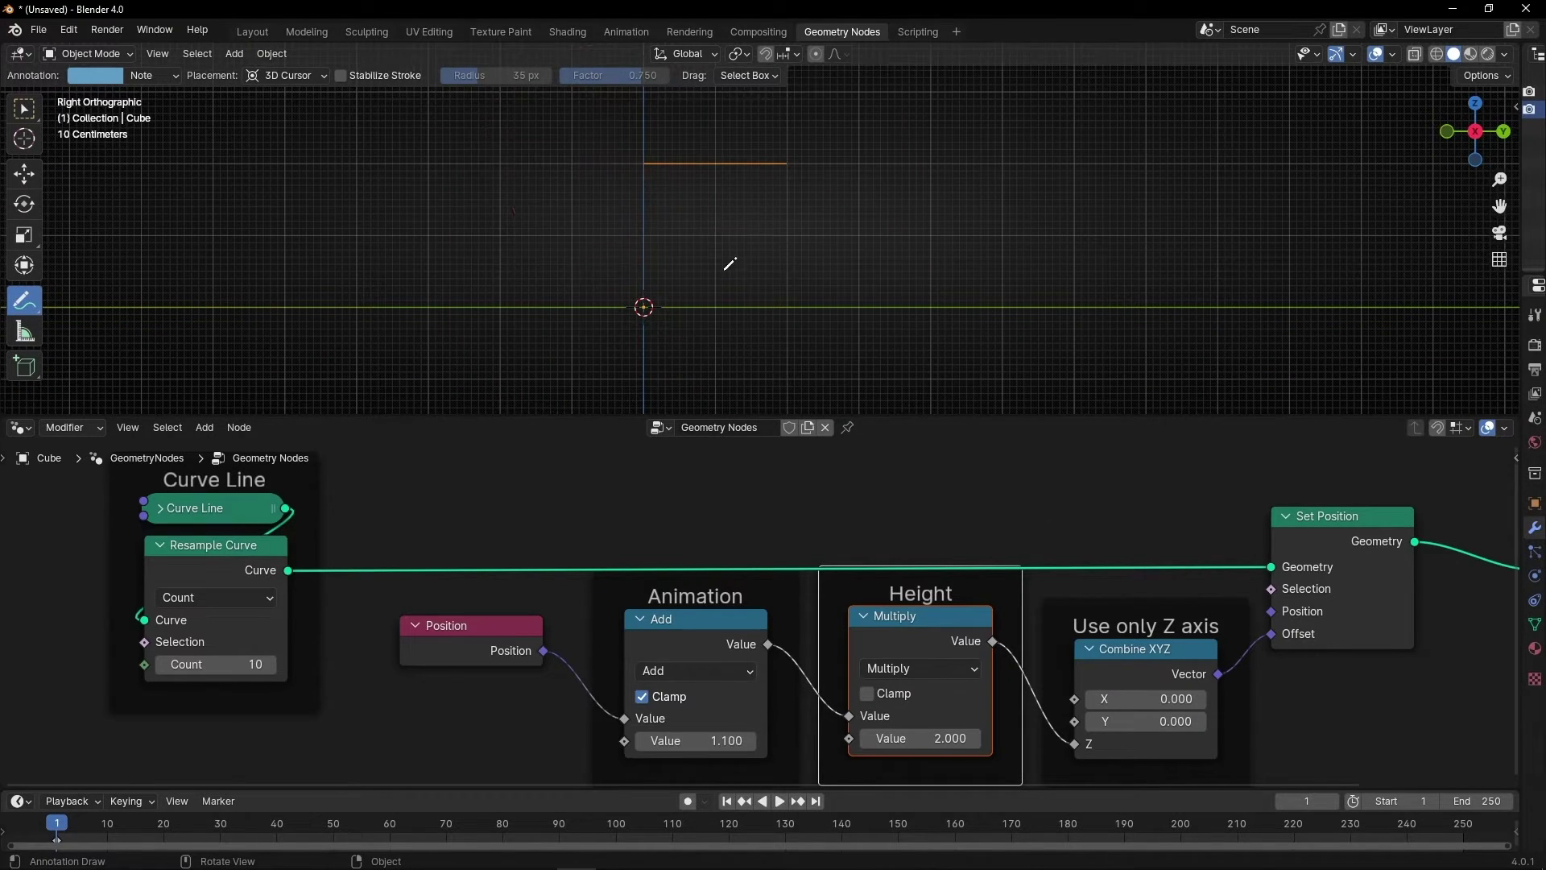
# Lower the Animation Add node's value stepwise to 0.6 and undo the annotations at the curve's start.
pyautogui.scroll(2, 726, 267)
pyautogui.keyDown('shift'); pyautogui.moveTo(733, 255); pyautogui.dragTo(738, 284, button='middle'); pyautogui.keyUp('shift')
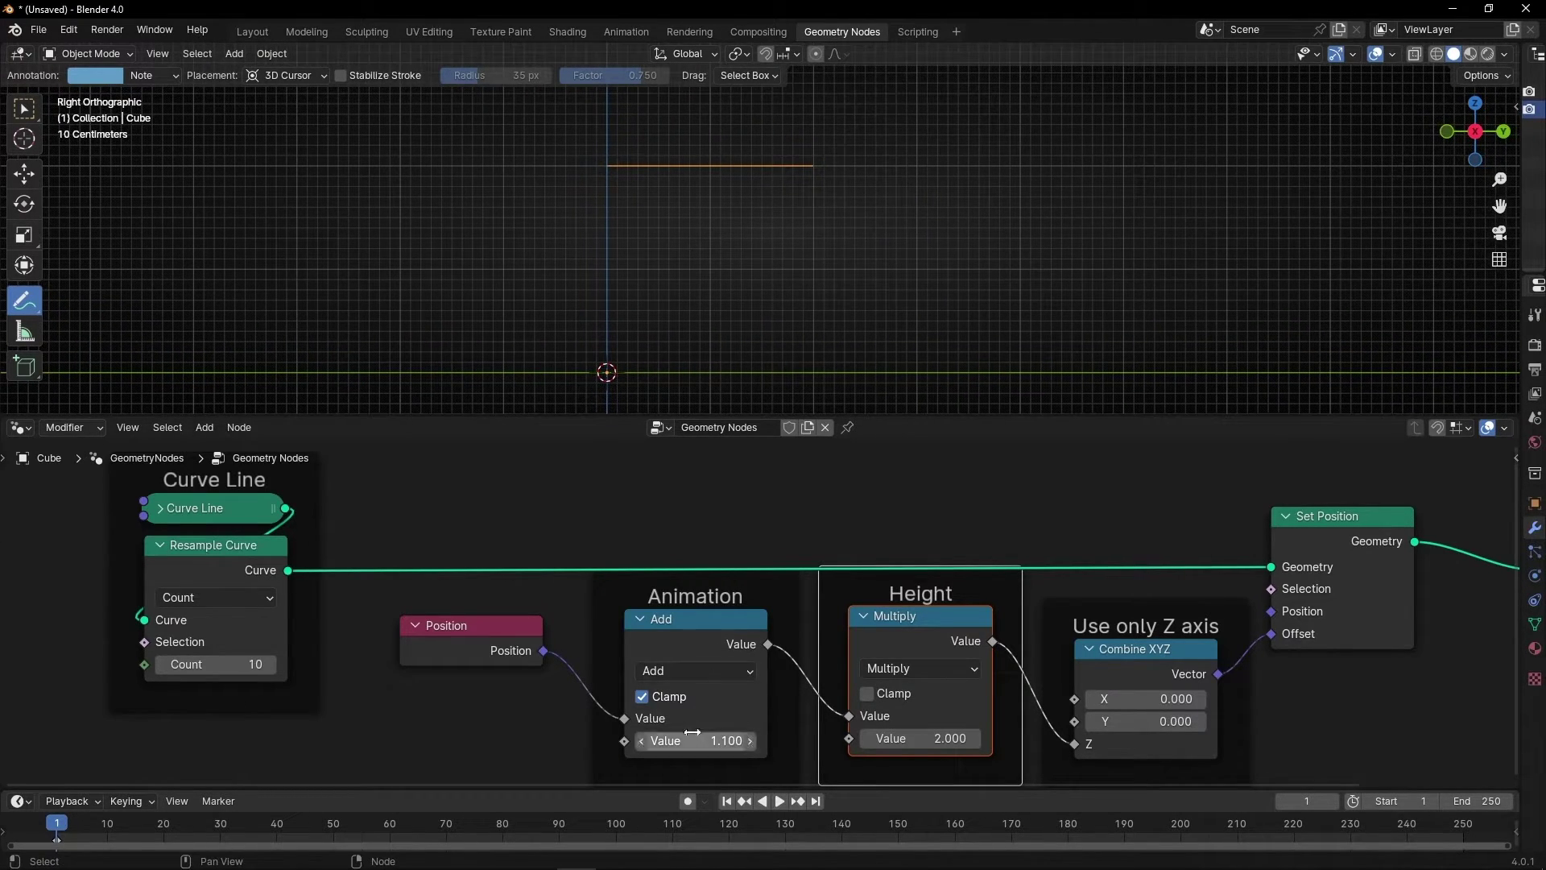
pyautogui.click(643, 743)
pyautogui.click(642, 743)
pyautogui.click(642, 743)
pyautogui.click(643, 743)
pyautogui.click(642, 742)
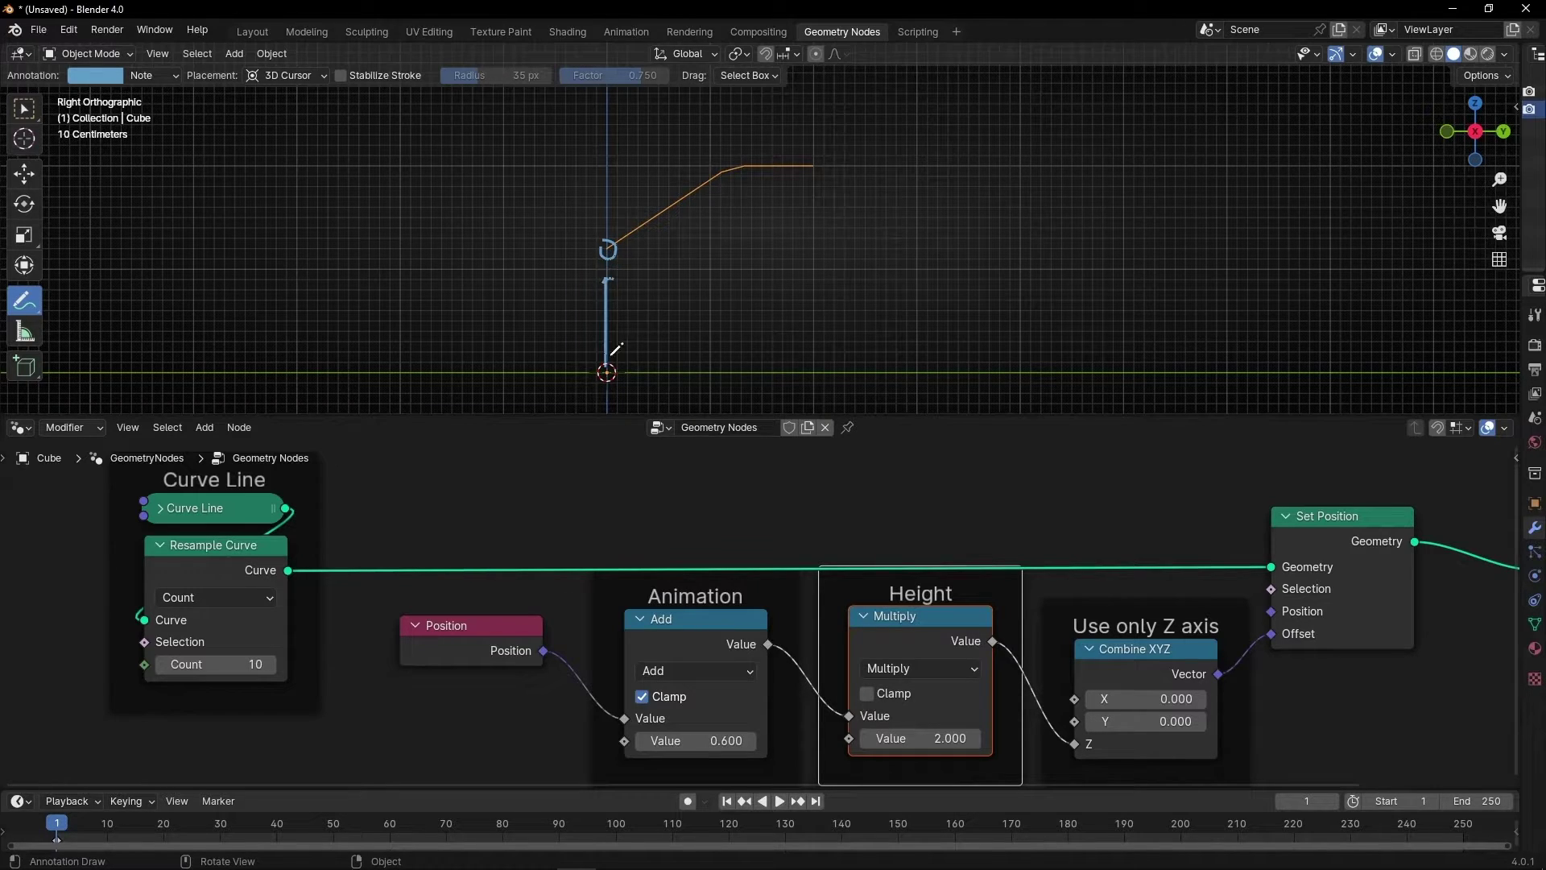
pyautogui.hotkey('ctrl', 'z')
pyautogui.hotkey('ctrl', 'z')
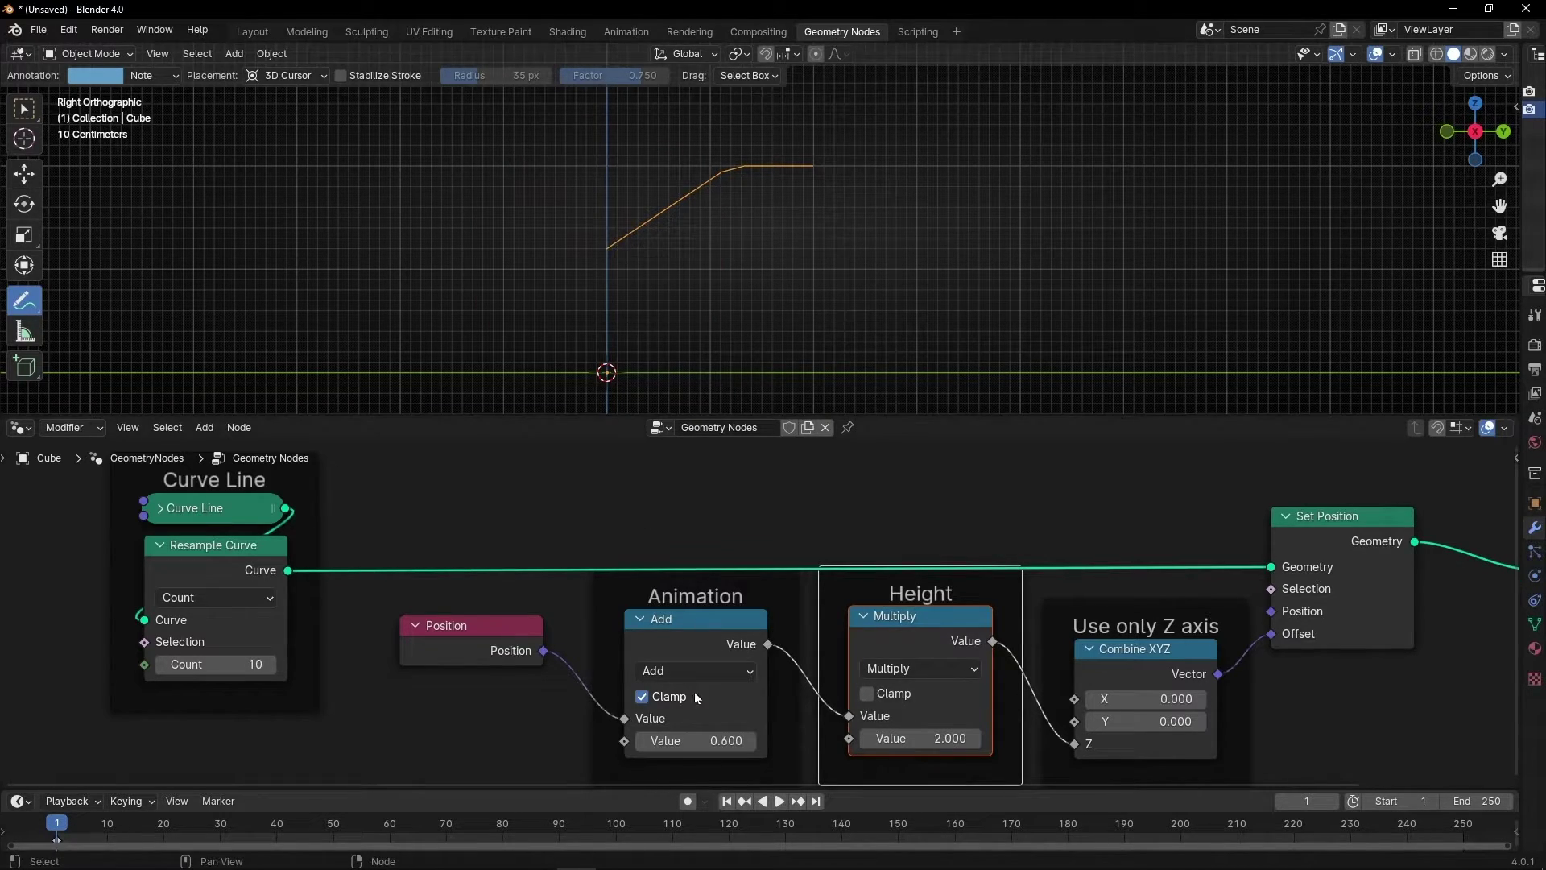
# Lower the Animation Add node's value in steps of 0.1 through 0 to -0.3.
pyautogui.click(644, 742)
pyautogui.click(644, 742)
pyautogui.click(643, 743)
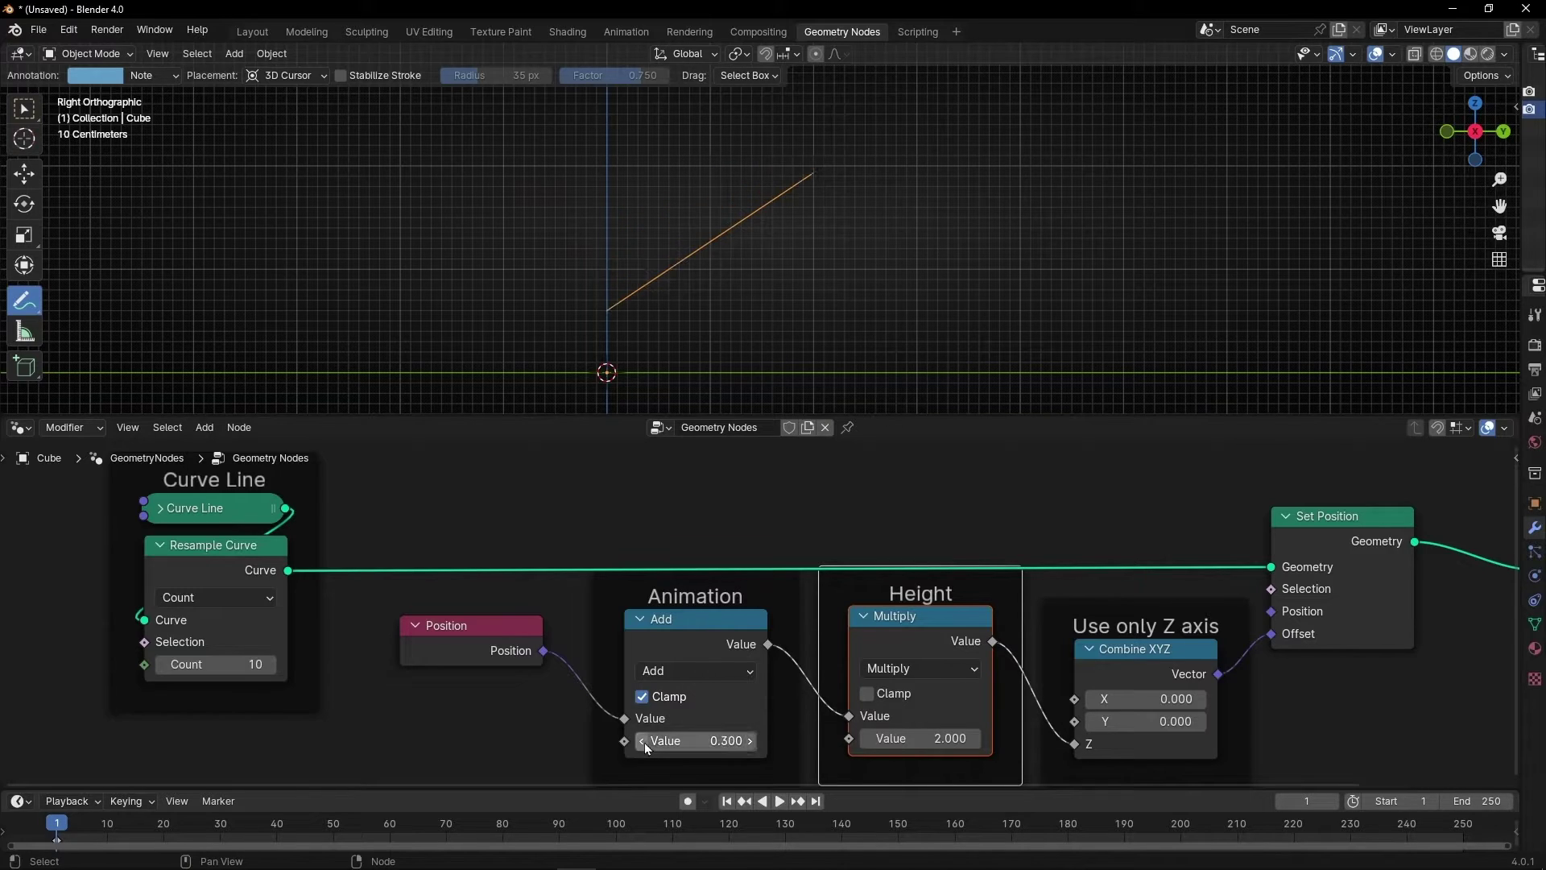
pyautogui.click(643, 742)
pyautogui.click(643, 742)
pyautogui.click(643, 742)
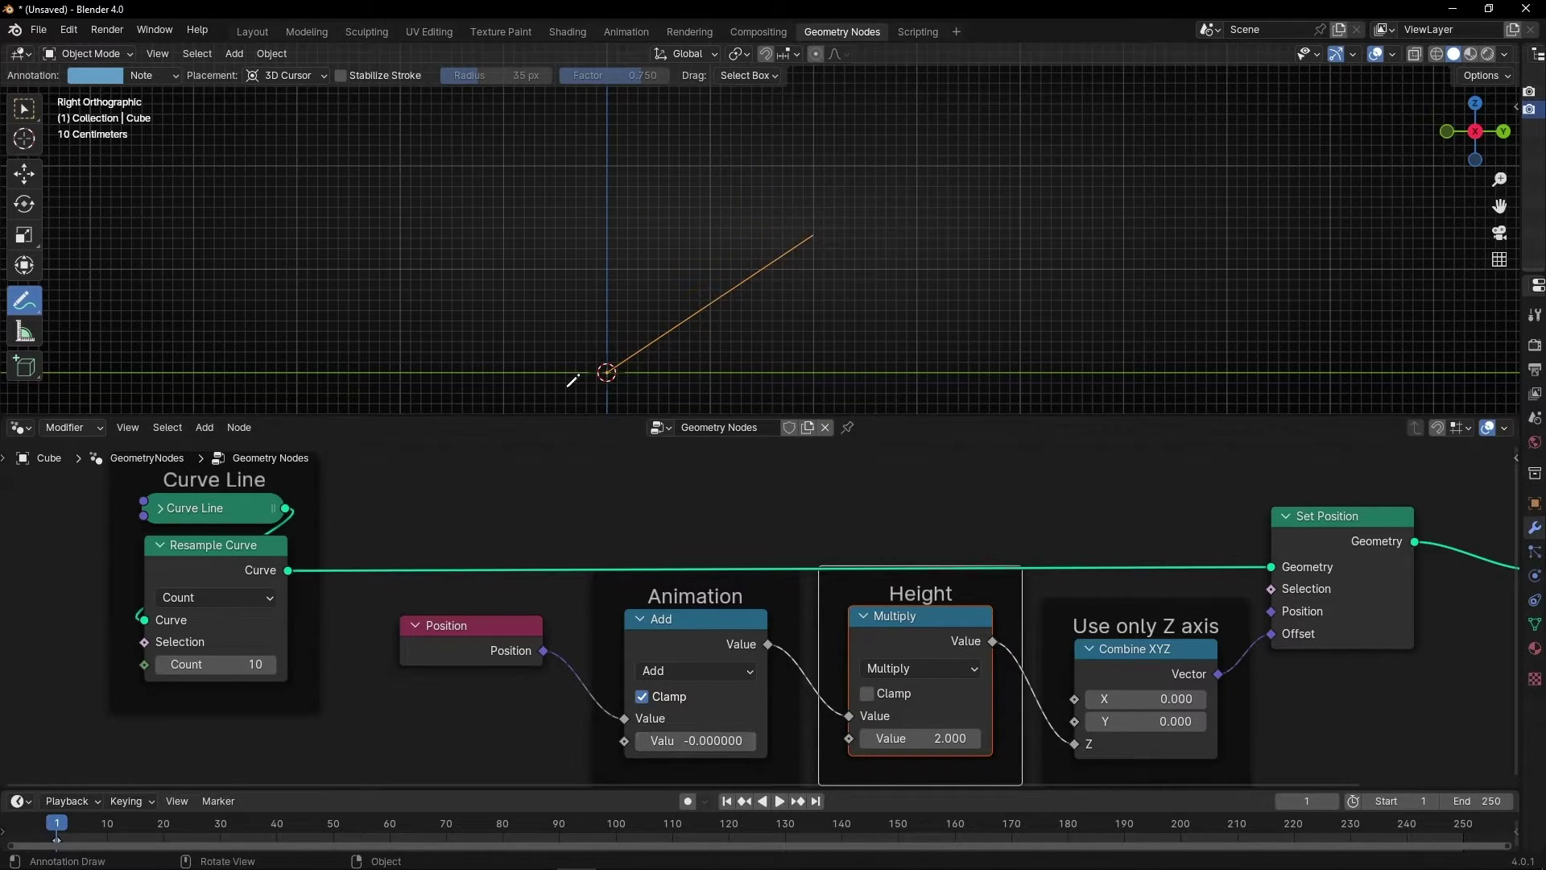
pyautogui.click(644, 742)
pyautogui.click(644, 742)
pyautogui.click(643, 743)
pyautogui.scroll(3, 728, 322)
pyautogui.keyDown('shift'); pyautogui.moveTo(726, 346); pyautogui.dragTo(782, 146, button='middle'); pyautogui.keyUp('shift')
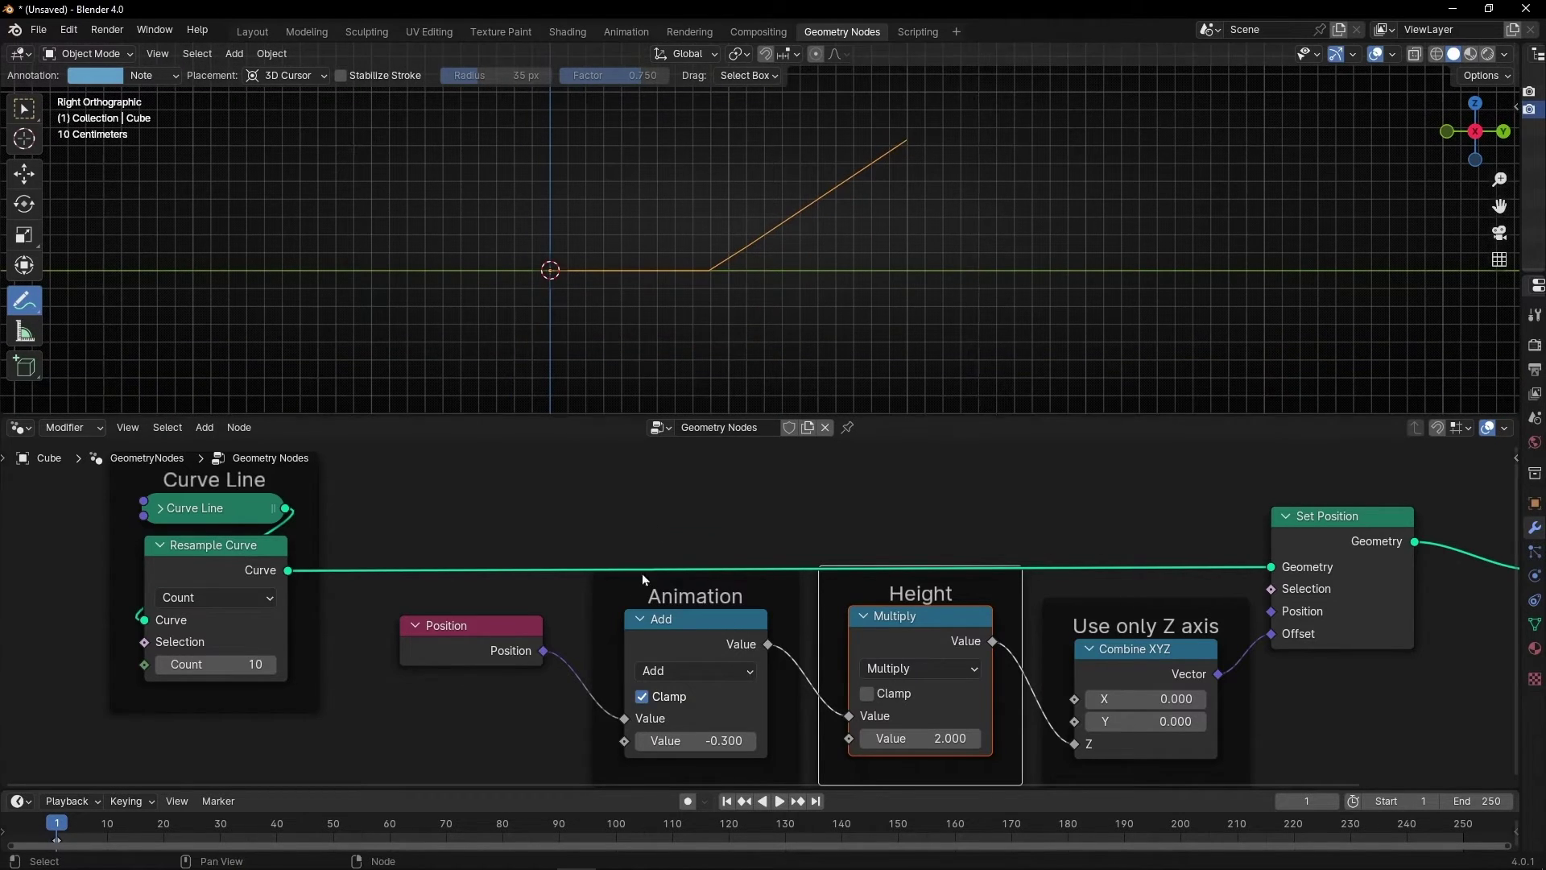
# Lower the Animation Add node's value several more steps and raise it back to 0.
pyautogui.click(642, 741)
pyautogui.click(642, 741)
pyautogui.click(642, 740)
pyautogui.click(643, 741)
pyautogui.click(750, 741)
pyautogui.click(749, 741)
pyautogui.click(749, 740)
pyautogui.click(750, 741)
pyautogui.moveTo(749, 745); pyautogui.dragTo(847, 694)
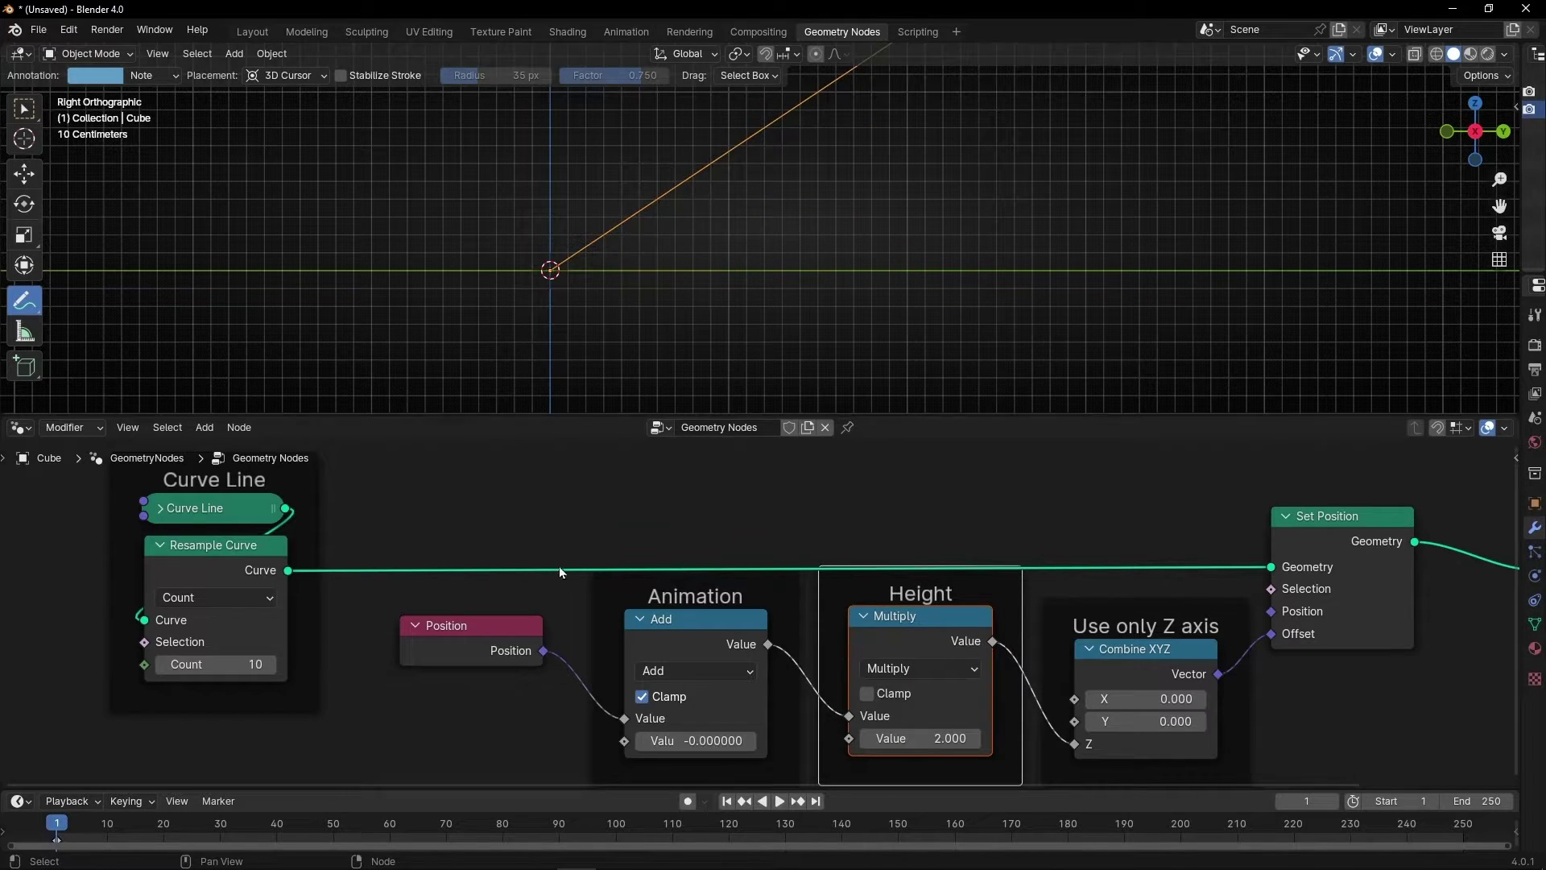
# Set the Animation Add node's value to -0.2 and the Resample Curve count to 50.
pyautogui.click(642, 741)
pyautogui.click(642, 741)
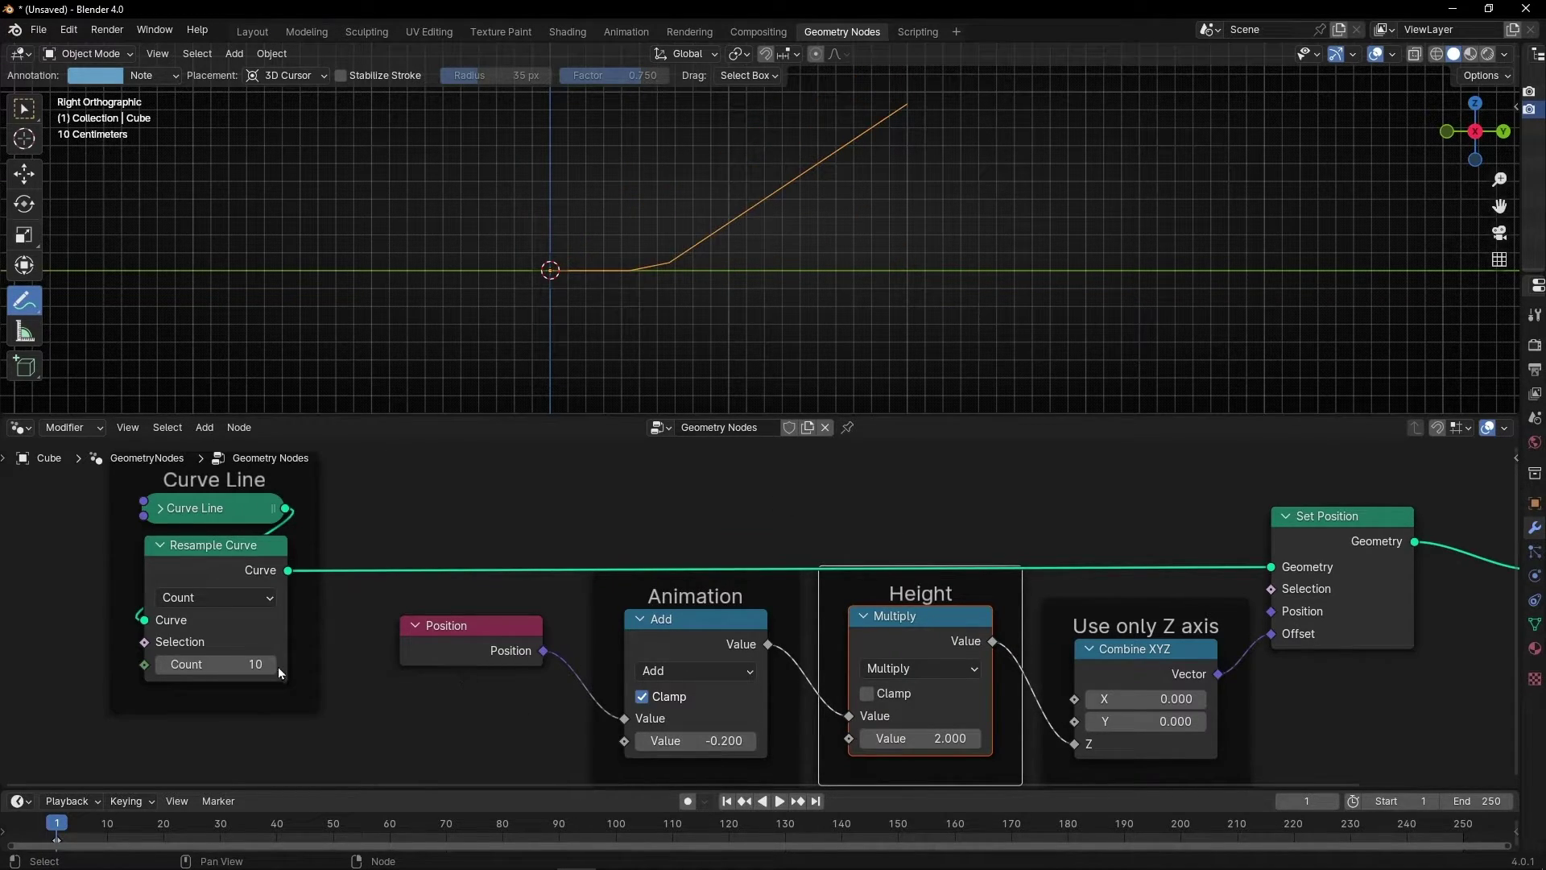
pyautogui.moveTo(277, 666); pyautogui.dragTo(234, 664)
# Move Group Output aside and insert a Curve to Mesh node between Set Position and Group Output.
pyautogui.scroll(-2, 1156, 614)
pyautogui.moveTo(1308, 634); pyautogui.dragTo(610, 664, button='middle')
pyautogui.moveTo(842, 590); pyautogui.dragTo(1063, 587)
pyautogui.hotkey('shift', 'a')
pyautogui.moveTo(814, 556)
pyautogui.write('curve to mesh')
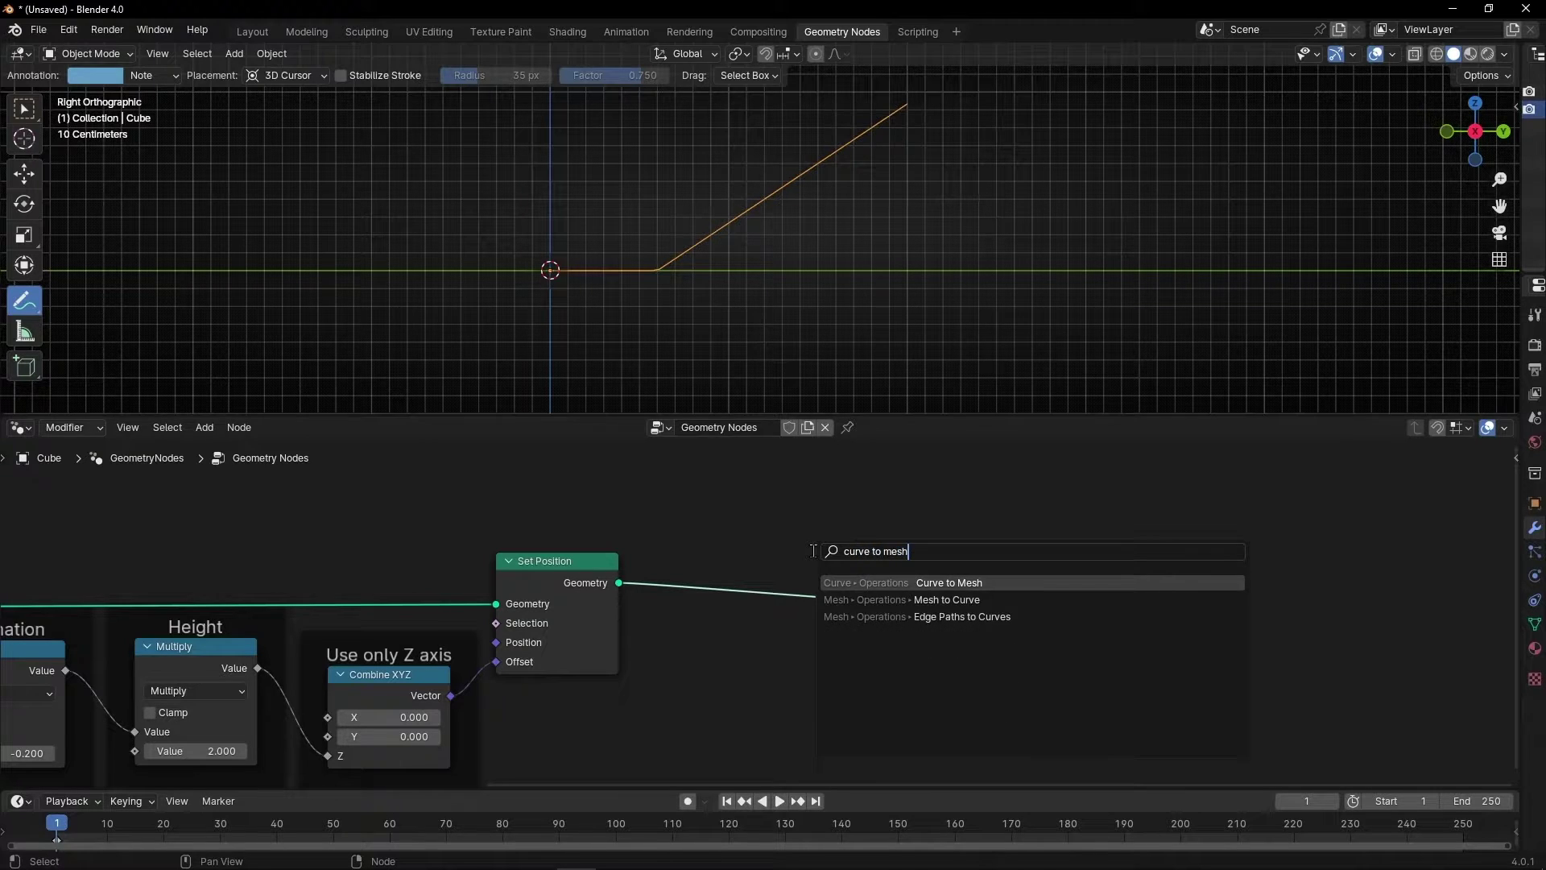
pyautogui.press('Return')
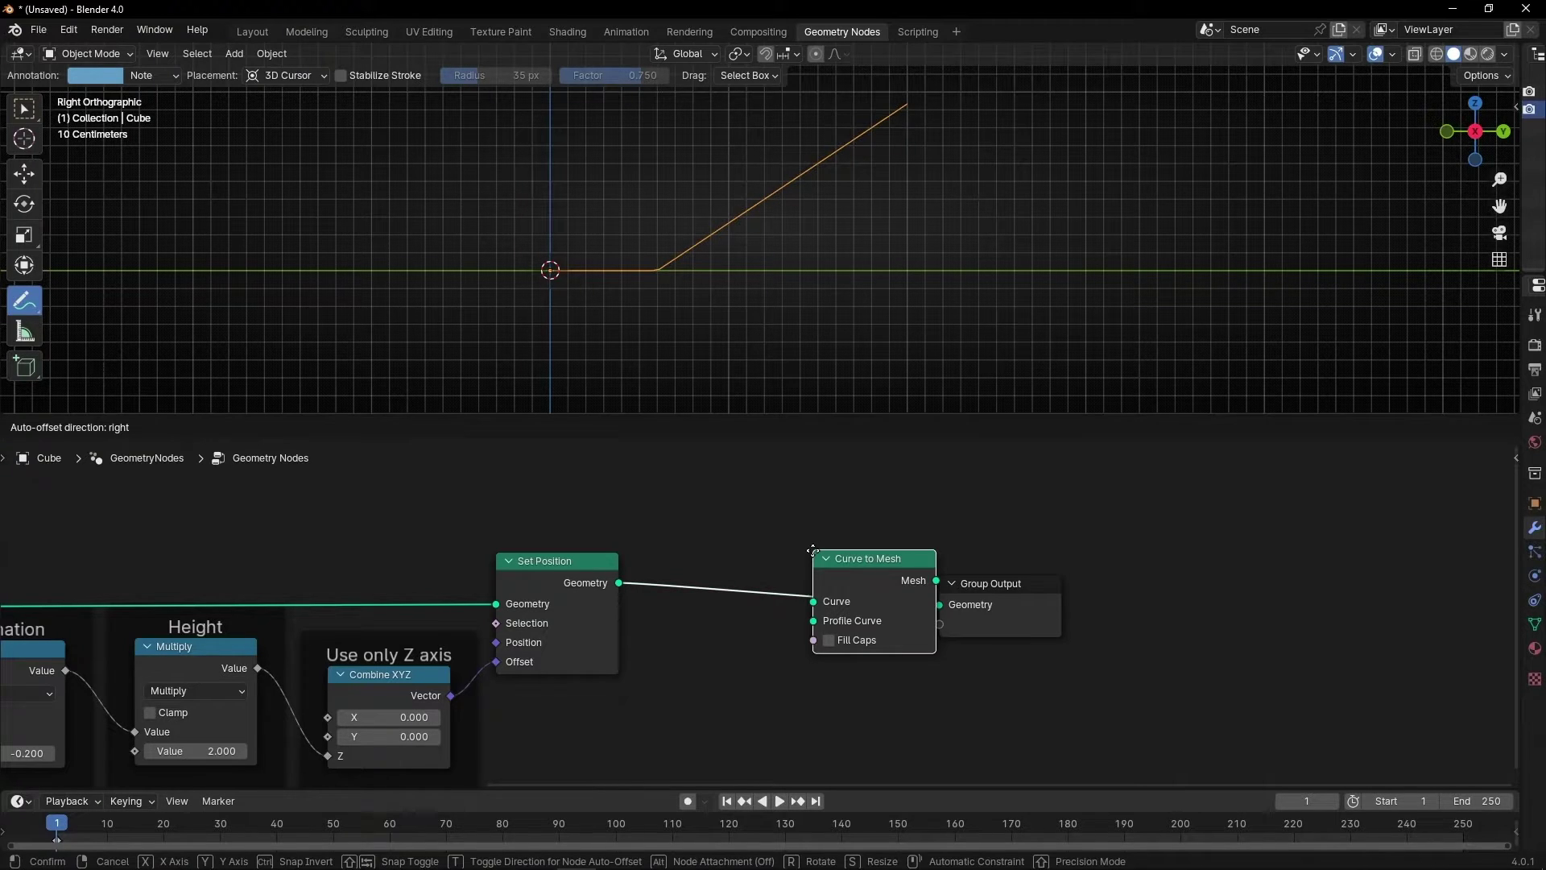
pyautogui.click(717, 617)
# Connect a new Curve Circle node to Curve to Mesh's Profile Curve input and space out the nodes.
pyautogui.moveTo(711, 622); pyautogui.dragTo(610, 702)
pyautogui.write('circe')
pyautogui.click(611, 702)
pyautogui.click(635, 701)
pyautogui.moveTo(1003, 587); pyautogui.dragTo(1223, 585)
pyautogui.moveTo(765, 567); pyautogui.dragTo(1006, 553)
pyautogui.moveTo(563, 695); pyautogui.dragTo(829, 628)
# Set the Curve Circle's radius to 0.025 m and enable Fill Caps on Curve to Mesh.
pyautogui.click(833, 708)
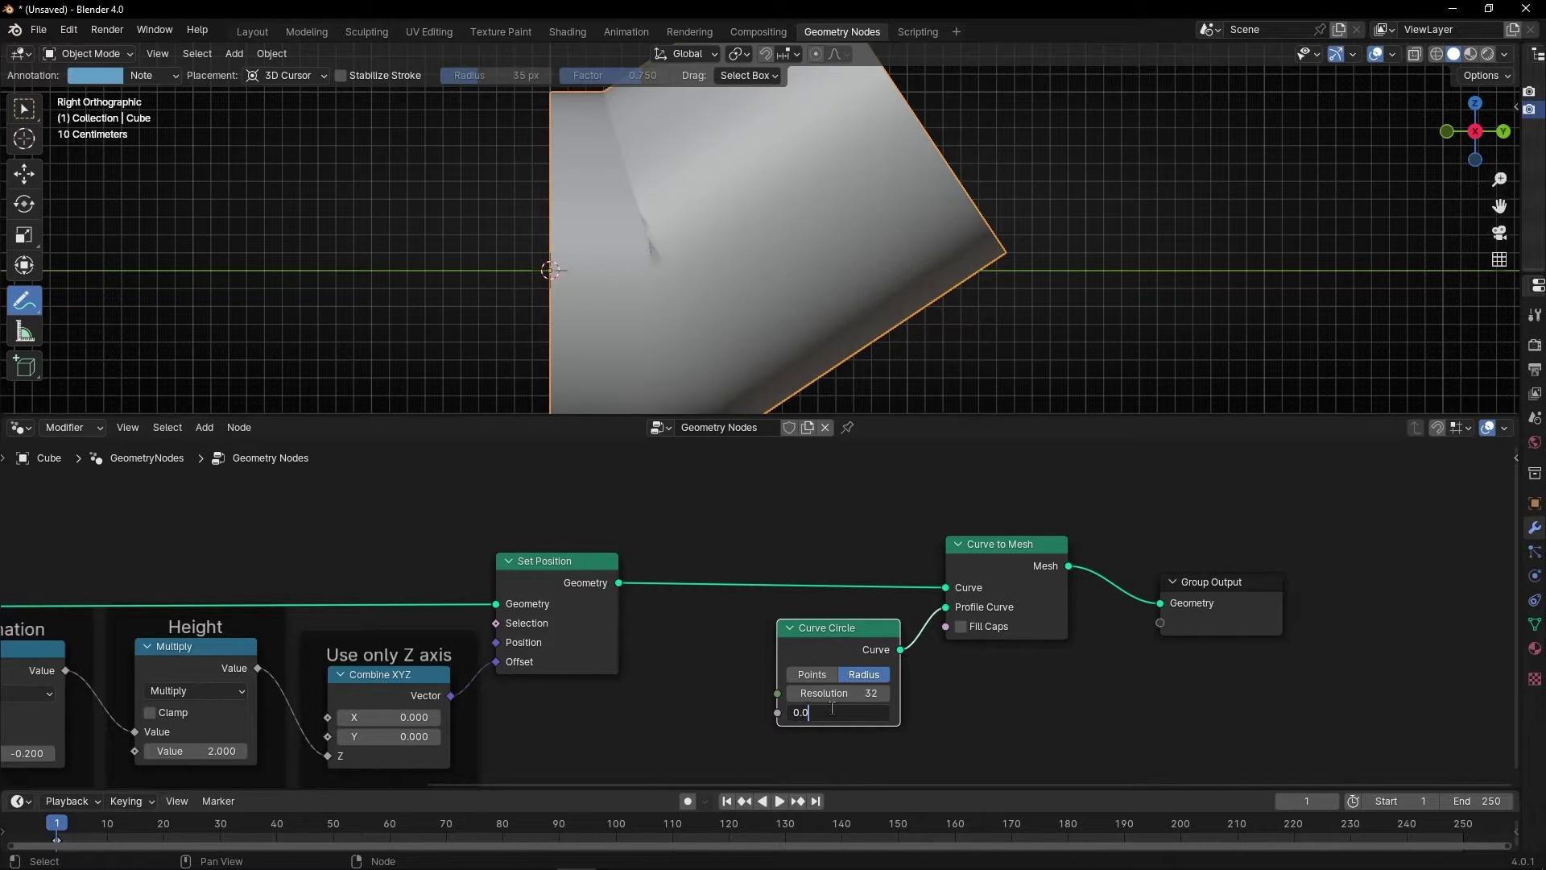
pyautogui.press('Return')
pyautogui.click(830, 708)
pyautogui.write('0.025')
pyautogui.press('Return')
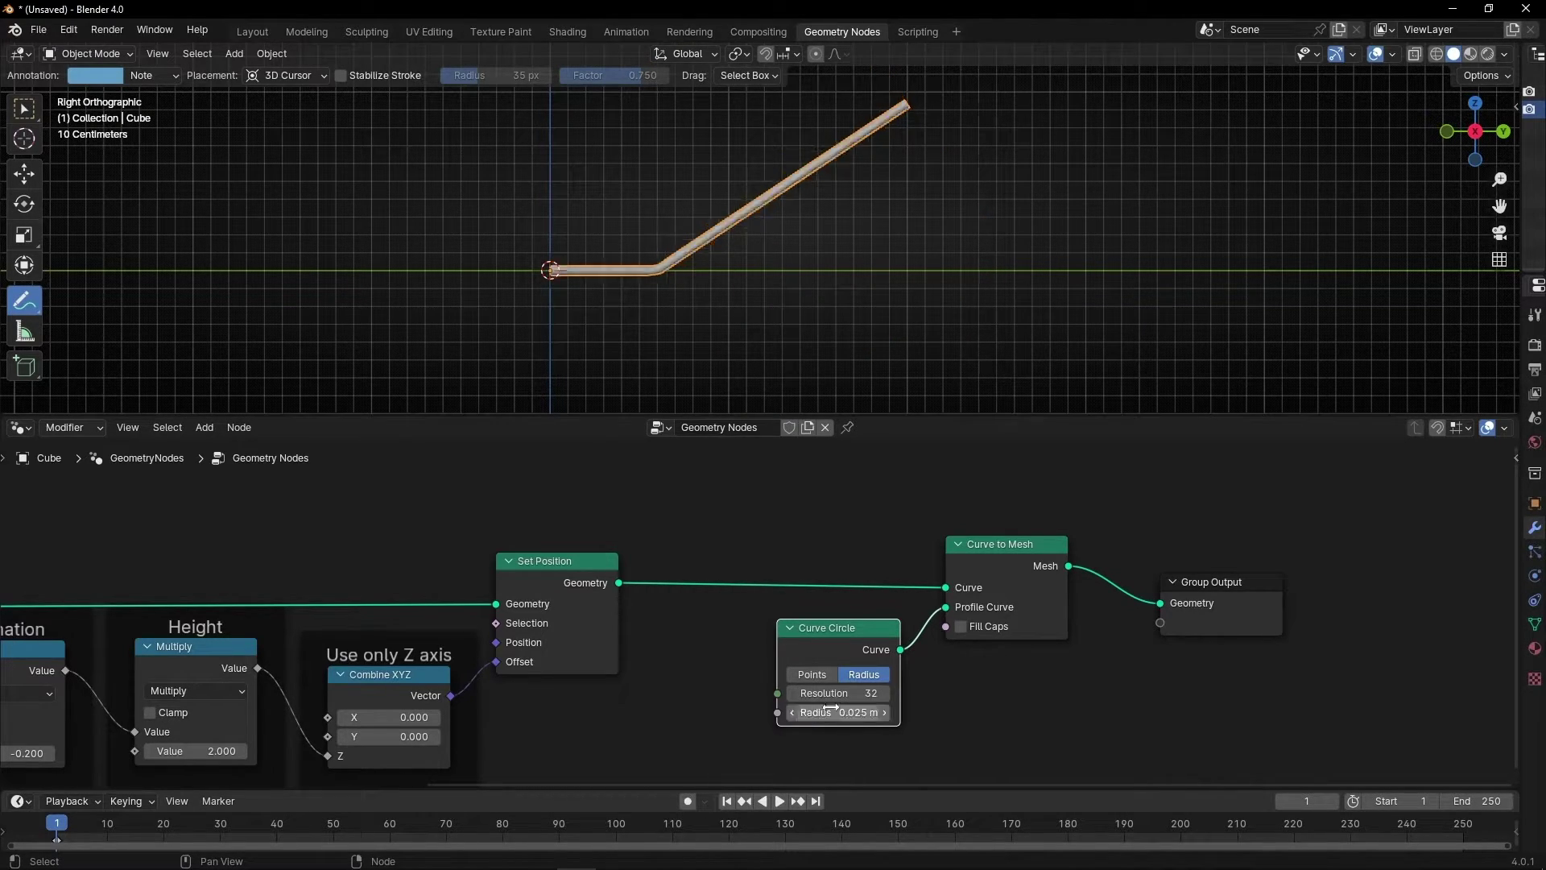
pyautogui.click(969, 628)
# Collapse the Curve Circle node and frame it together with the Curve to Mesh node under the label "Curve to Mesh".
pyautogui.press('h')
pyautogui.moveTo(844, 592); pyautogui.dragTo(1035, 699)
pyautogui.hotkey('ctrl', 'j')
pyautogui.press('F2')
pyautogui.write('Curve to Mesh')
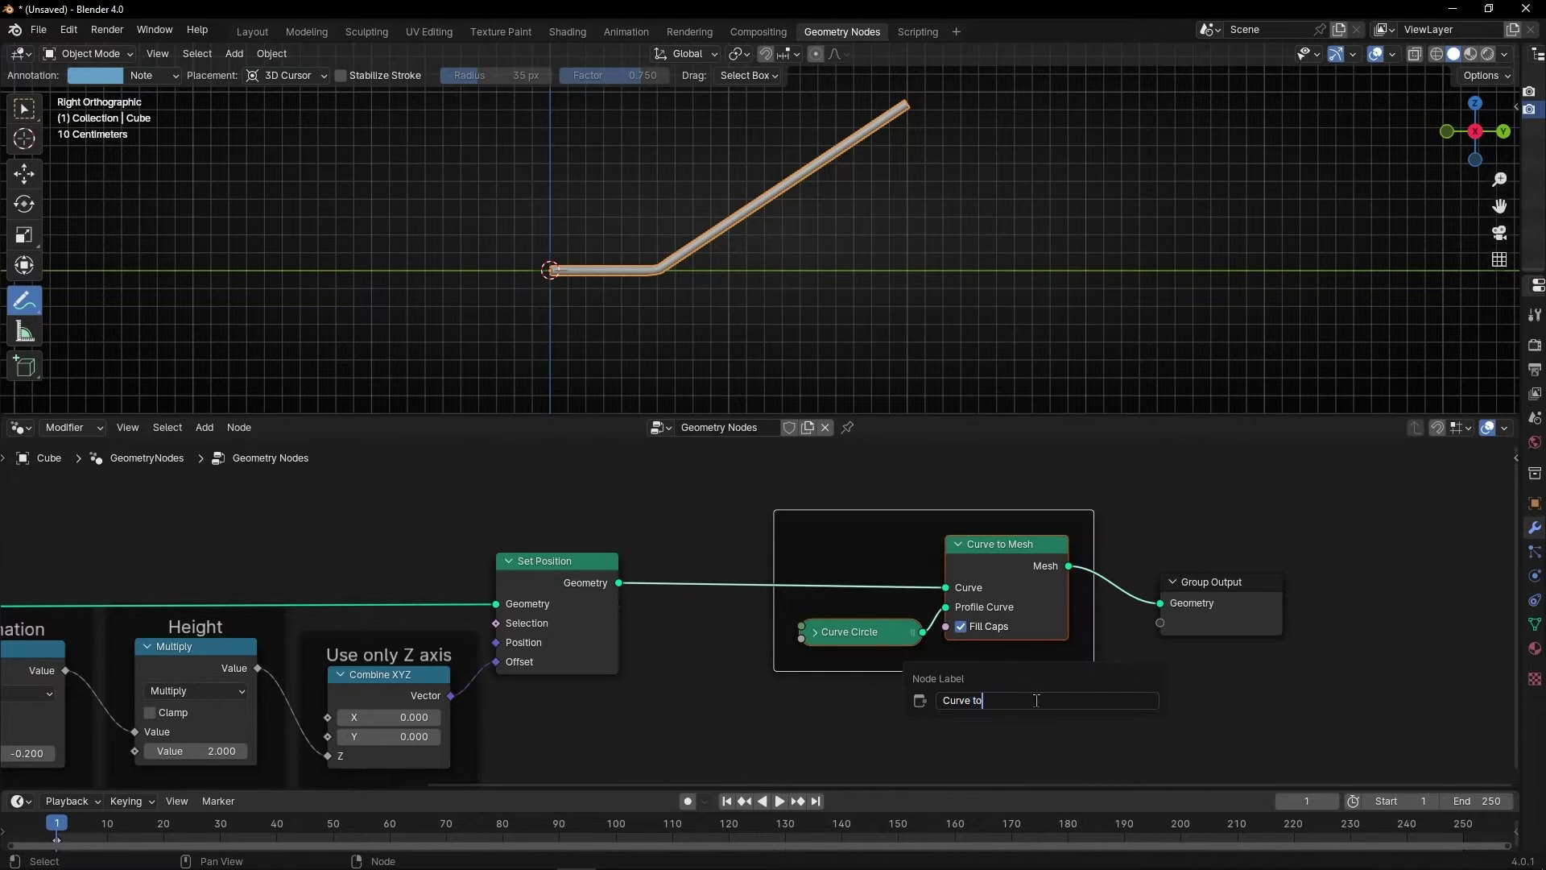
pyautogui.press('Return')
# Raise the Animation Add node's value to 0.6.
pyautogui.scroll(-4, 853, 714)
pyautogui.scroll(1, 518, 484)
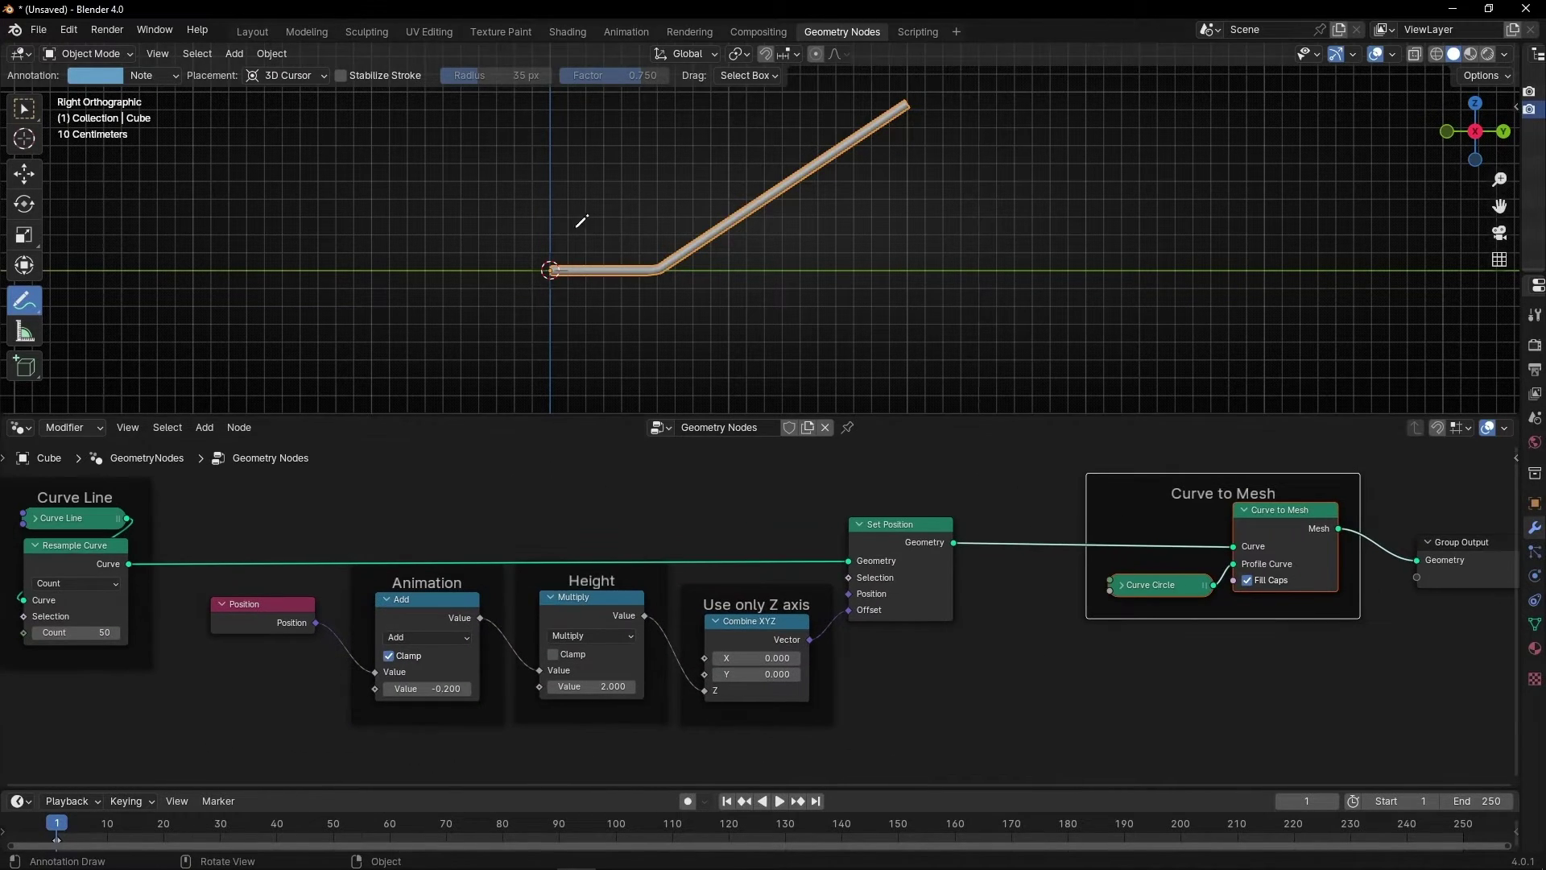
pyautogui.scroll(1, 662, 285)
pyautogui.keyDown('shift'); pyautogui.moveTo(658, 290); pyautogui.dragTo(614, 329, button='middle'); pyautogui.keyUp('shift')
pyautogui.scroll(1, 358, 732)
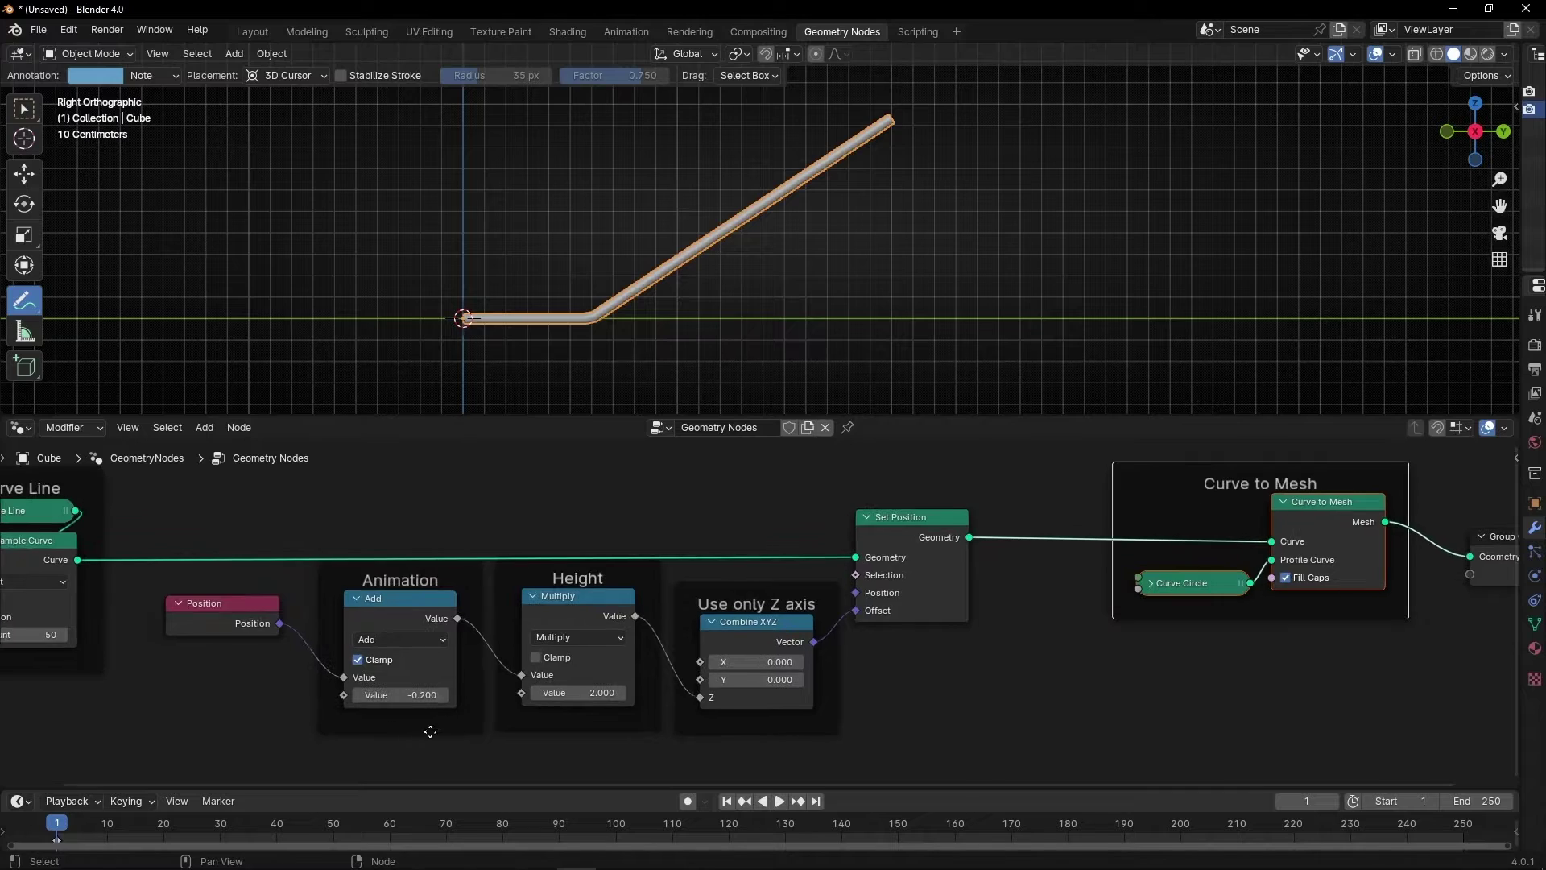
pyautogui.moveTo(438, 731); pyautogui.dragTo(525, 732, button='middle')
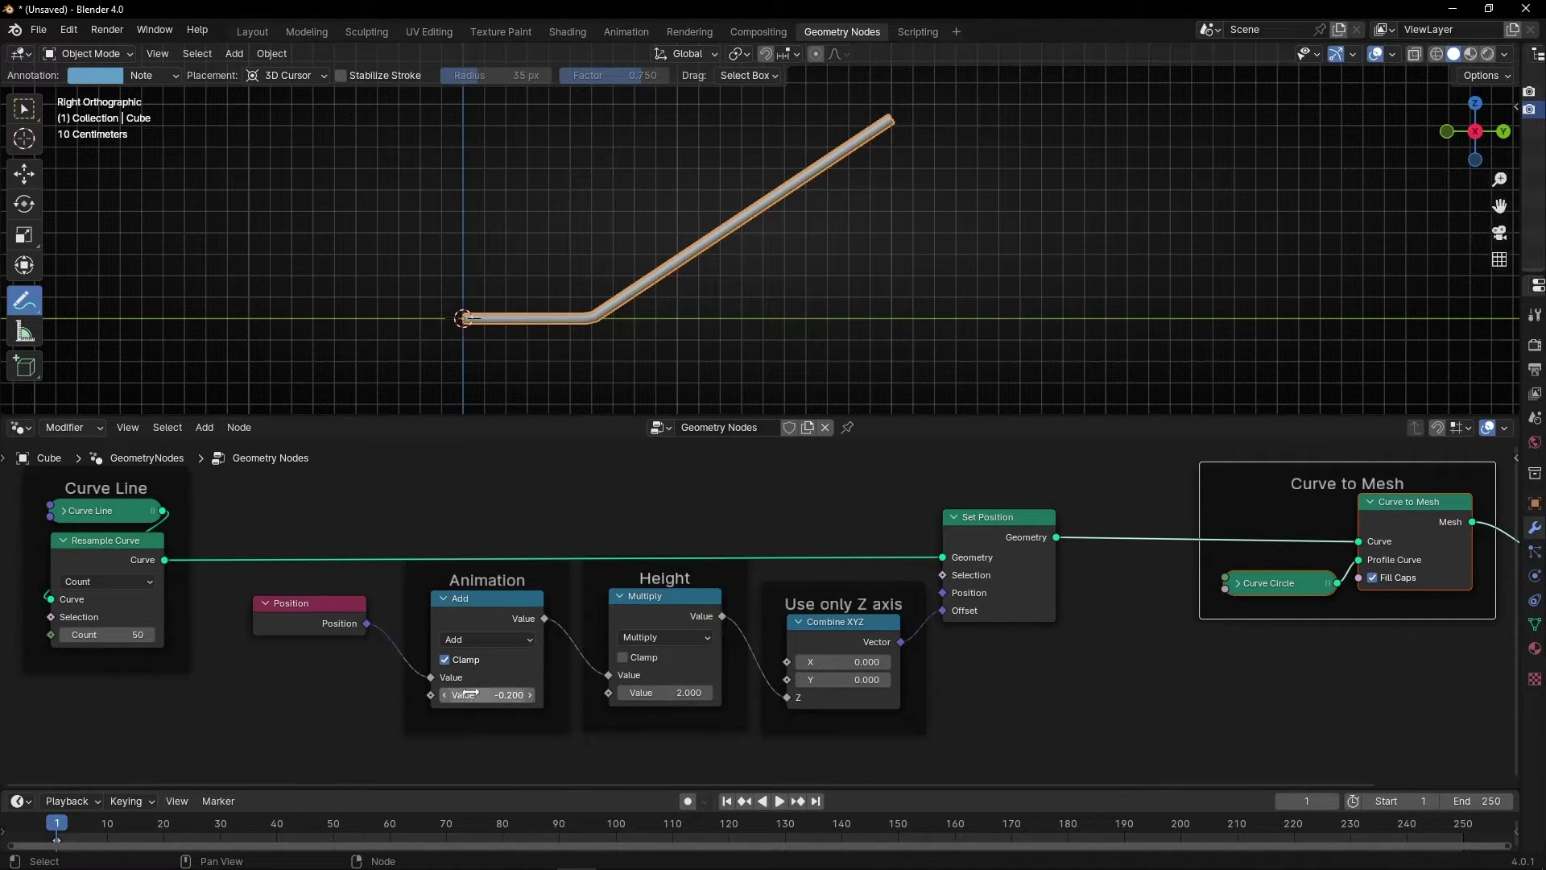
pyautogui.moveTo(491, 694); pyautogui.dragTo(529, 694)
# Set the Height Multiply node's value to 1.
pyautogui.scroll(1, 738, 234)
pyautogui.scroll(-2, 737, 250)
pyautogui.keyDown('shift'); pyautogui.moveTo(719, 292); pyautogui.dragTo(718, 376, button='middle'); pyautogui.keyUp('shift')
pyautogui.click(642, 691)
pyautogui.press('Return')
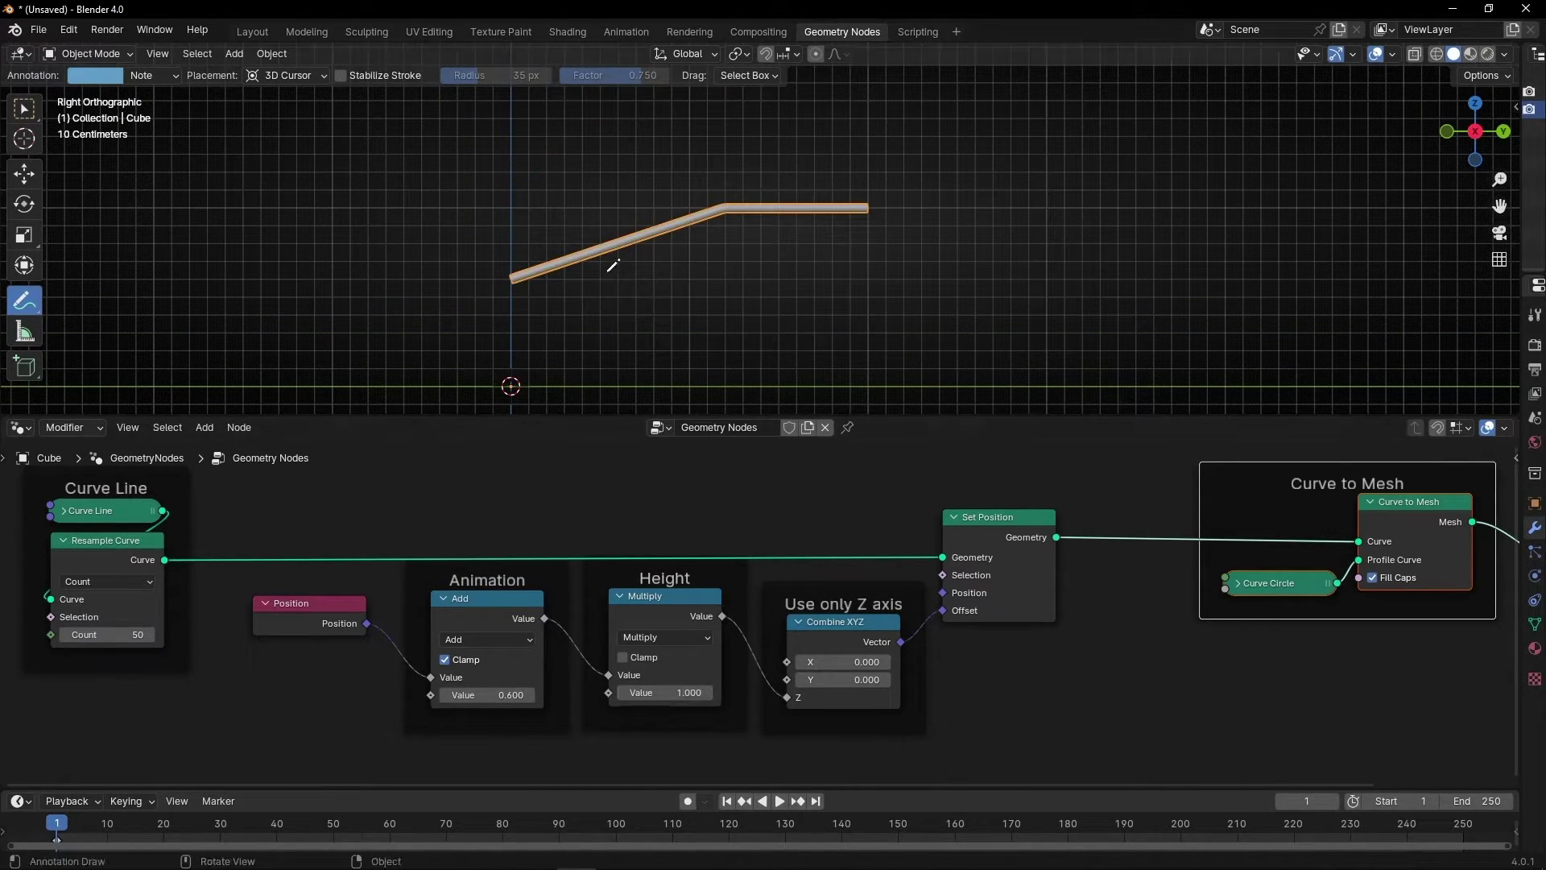
# Vary the Animation Add node's value with Clamp enabled to move the bend along the tube.
pyautogui.scroll(1, 612, 284)
pyautogui.keyDown('shift'); pyautogui.moveTo(627, 309); pyautogui.dragTo(635, 257, button='middle'); pyautogui.keyUp('shift')
pyautogui.moveTo(487, 695); pyautogui.dragTo(523, 695)
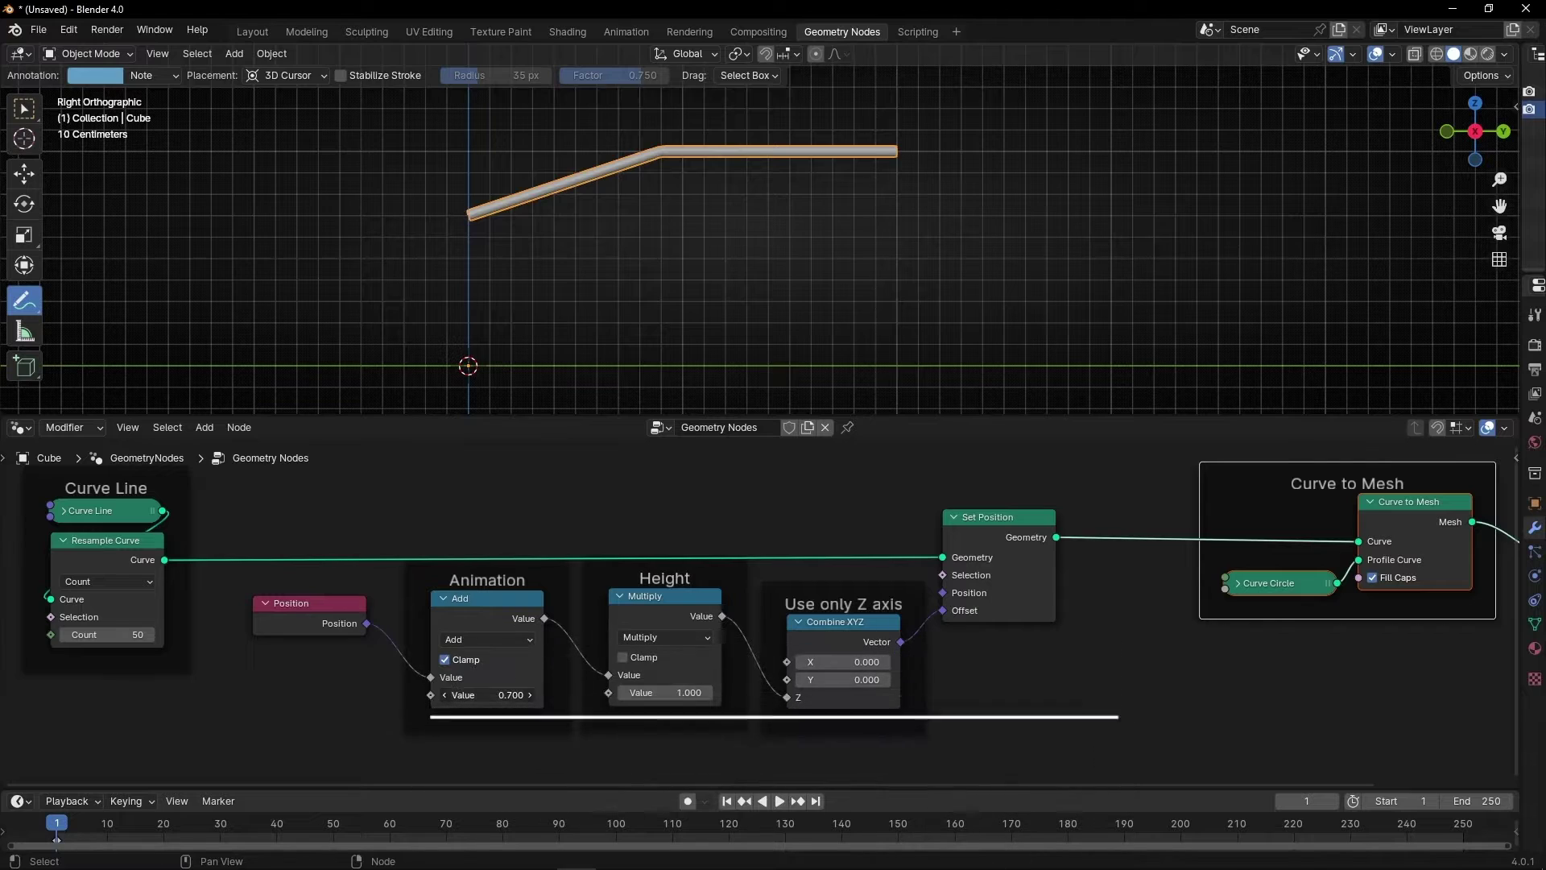
pyautogui.moveTo(487, 695); pyautogui.dragTo(526, 695)
# Turn the Animation Add node's Clamp off and on again, and lower its value to 0.9.
pyautogui.click(445, 659)
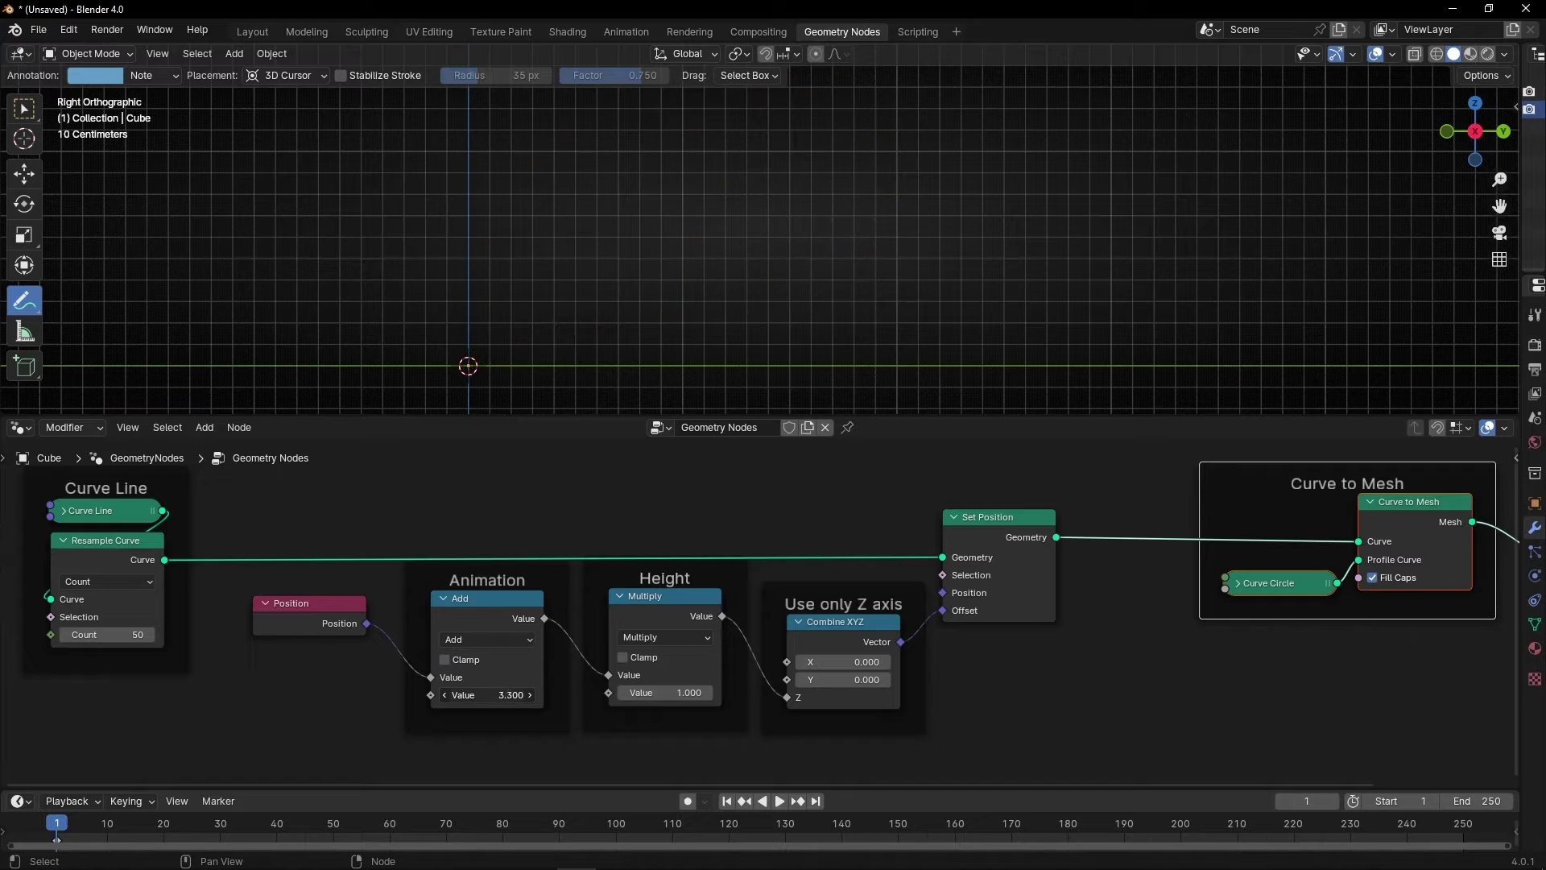
pyautogui.click(467, 664)
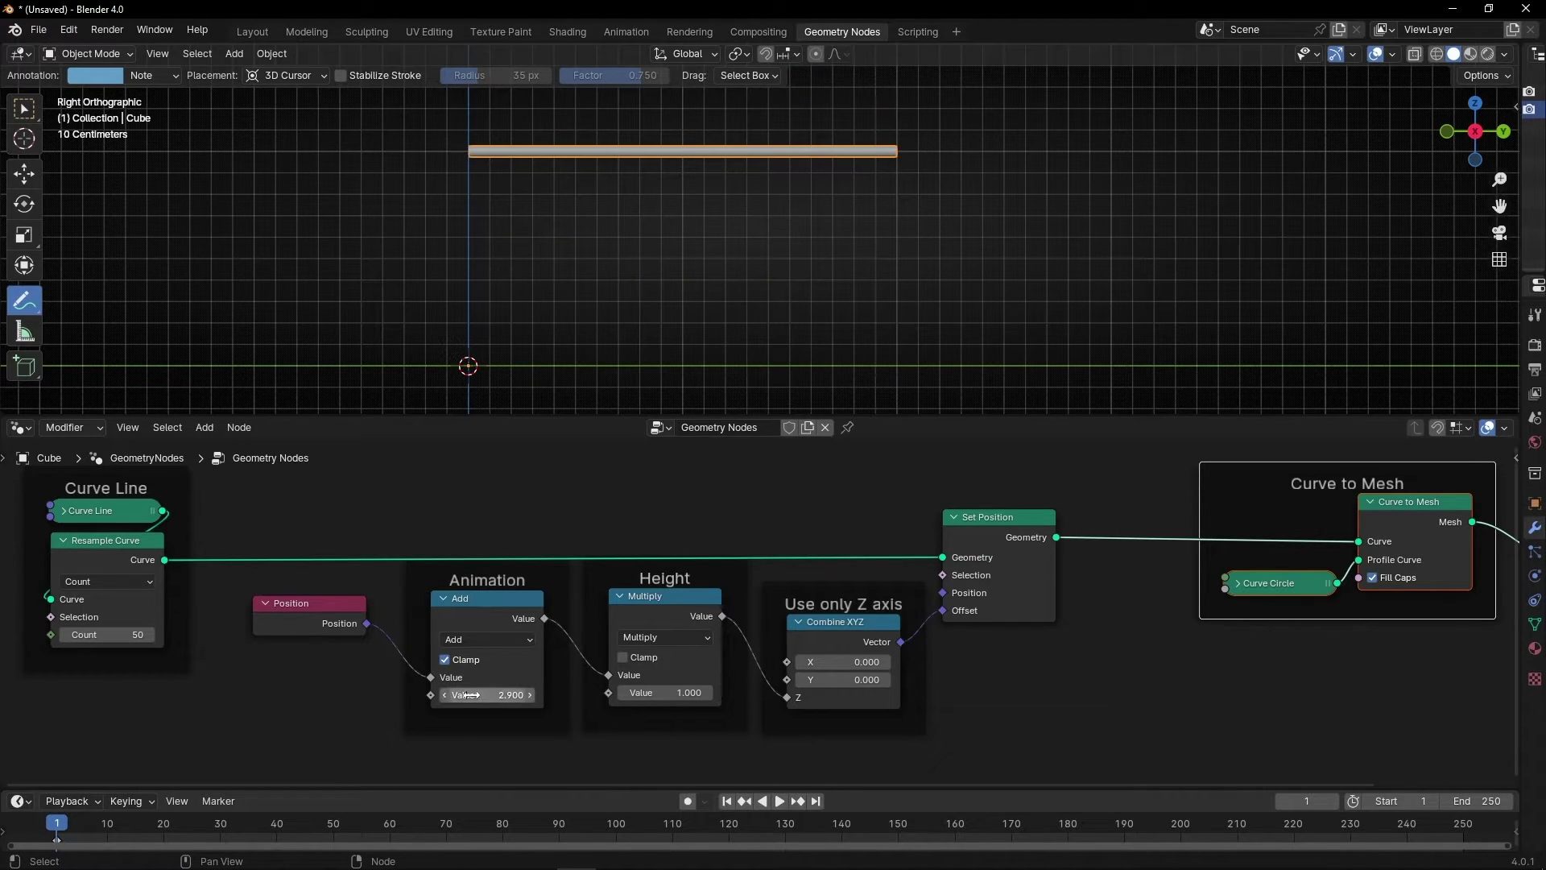
pyautogui.moveTo(487, 694); pyautogui.dragTo(395, 694)
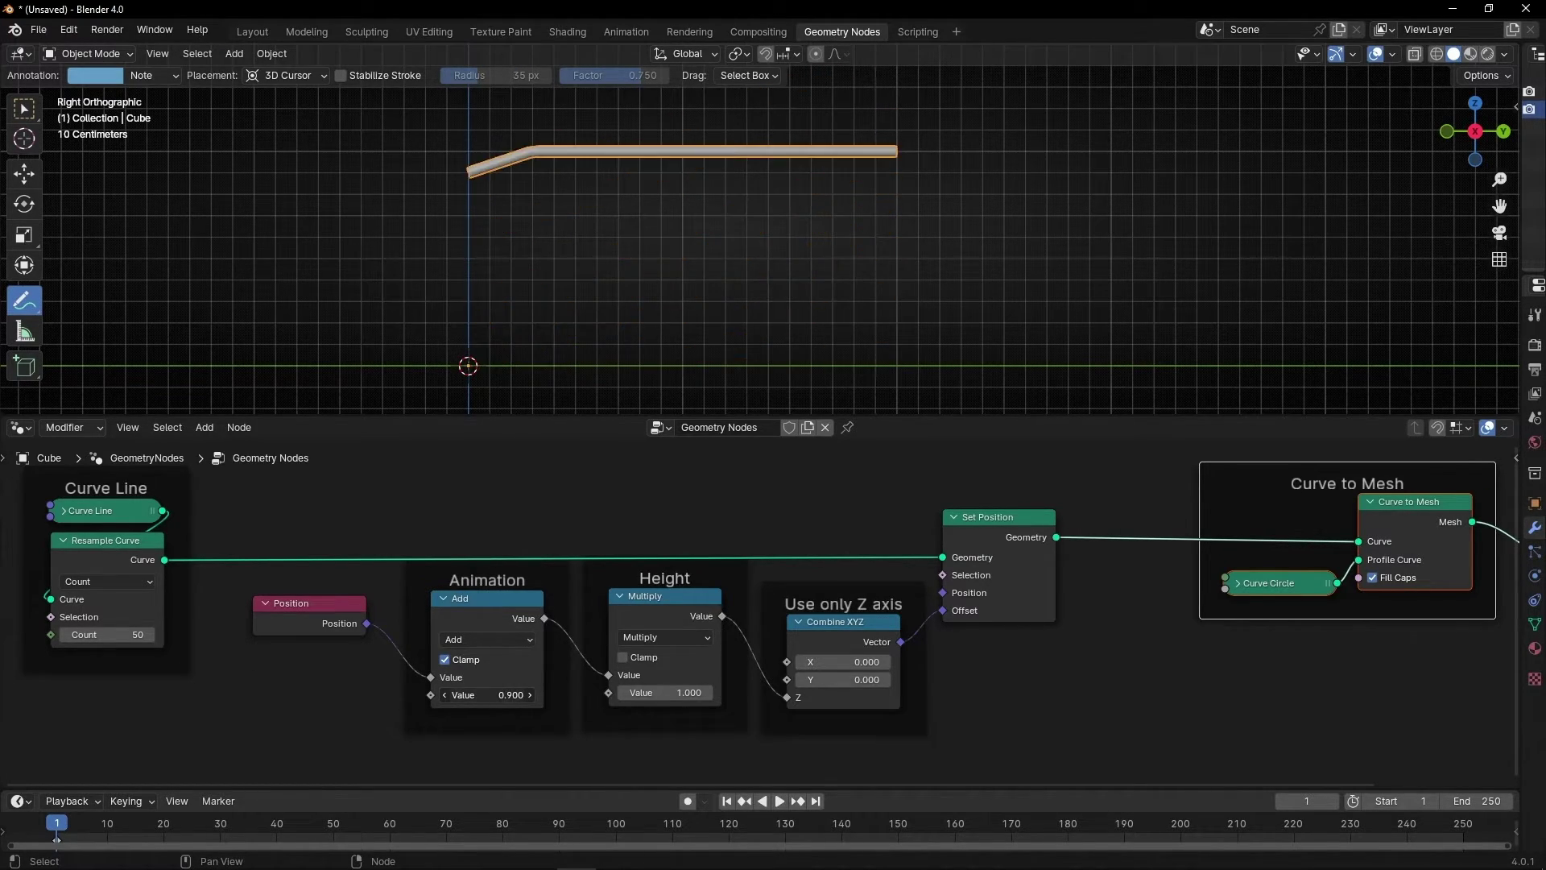
# Set the Animation Add node's value to 1 and keyframe it at frame 1.
pyautogui.click(529, 695)
pyautogui.moveTo(392, 162); pyautogui.dragTo(439, 155)
pyautogui.hotkey('ctrl', 'z')
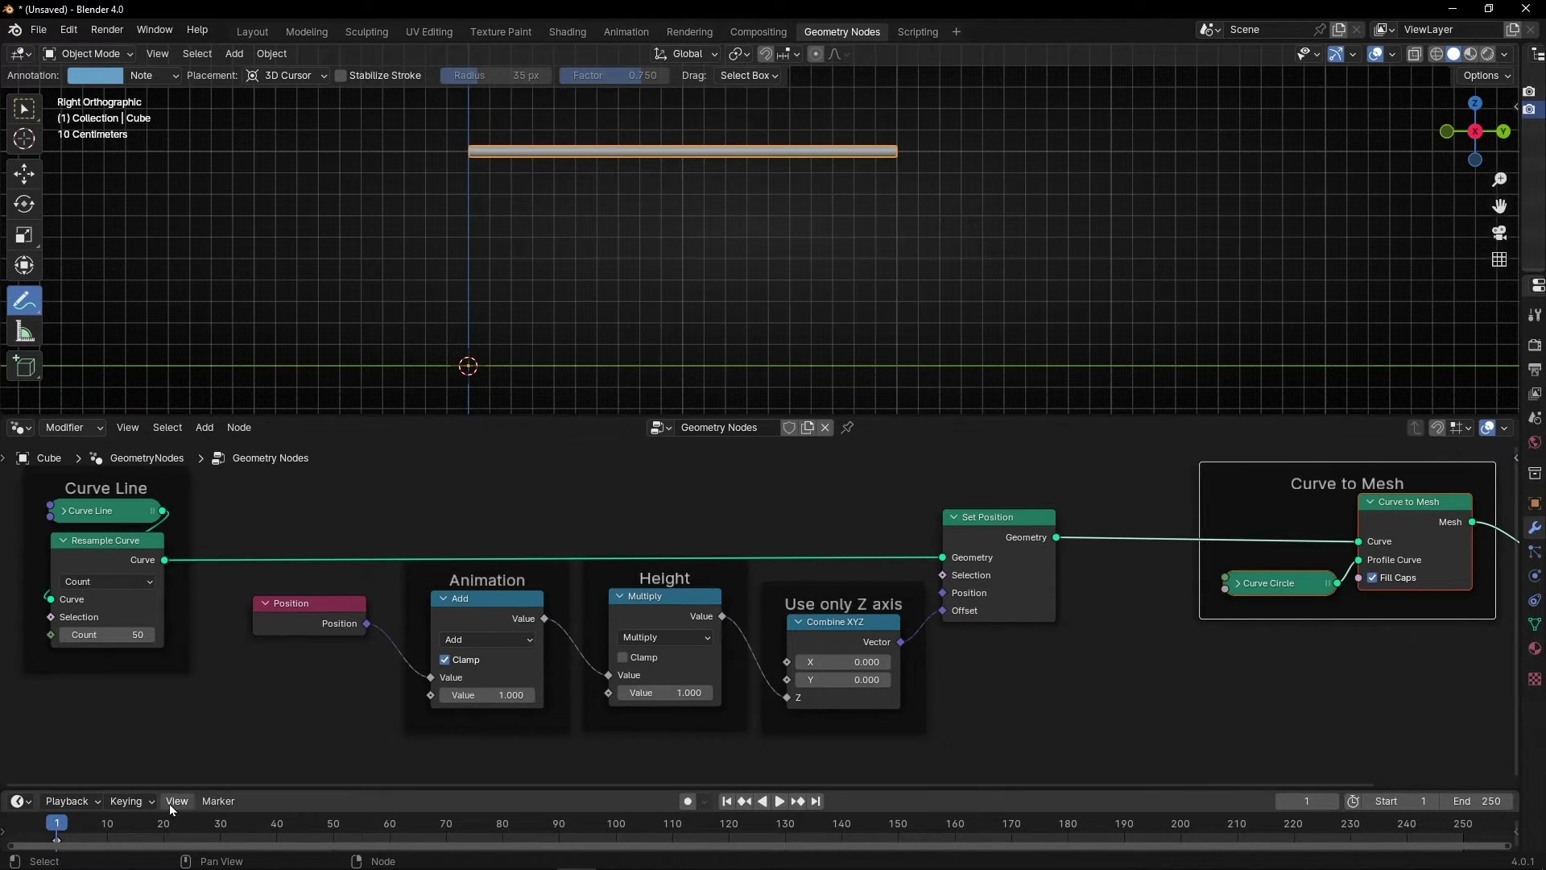
pyautogui.moveTo(204, 785); pyautogui.dragTo(204, 713)
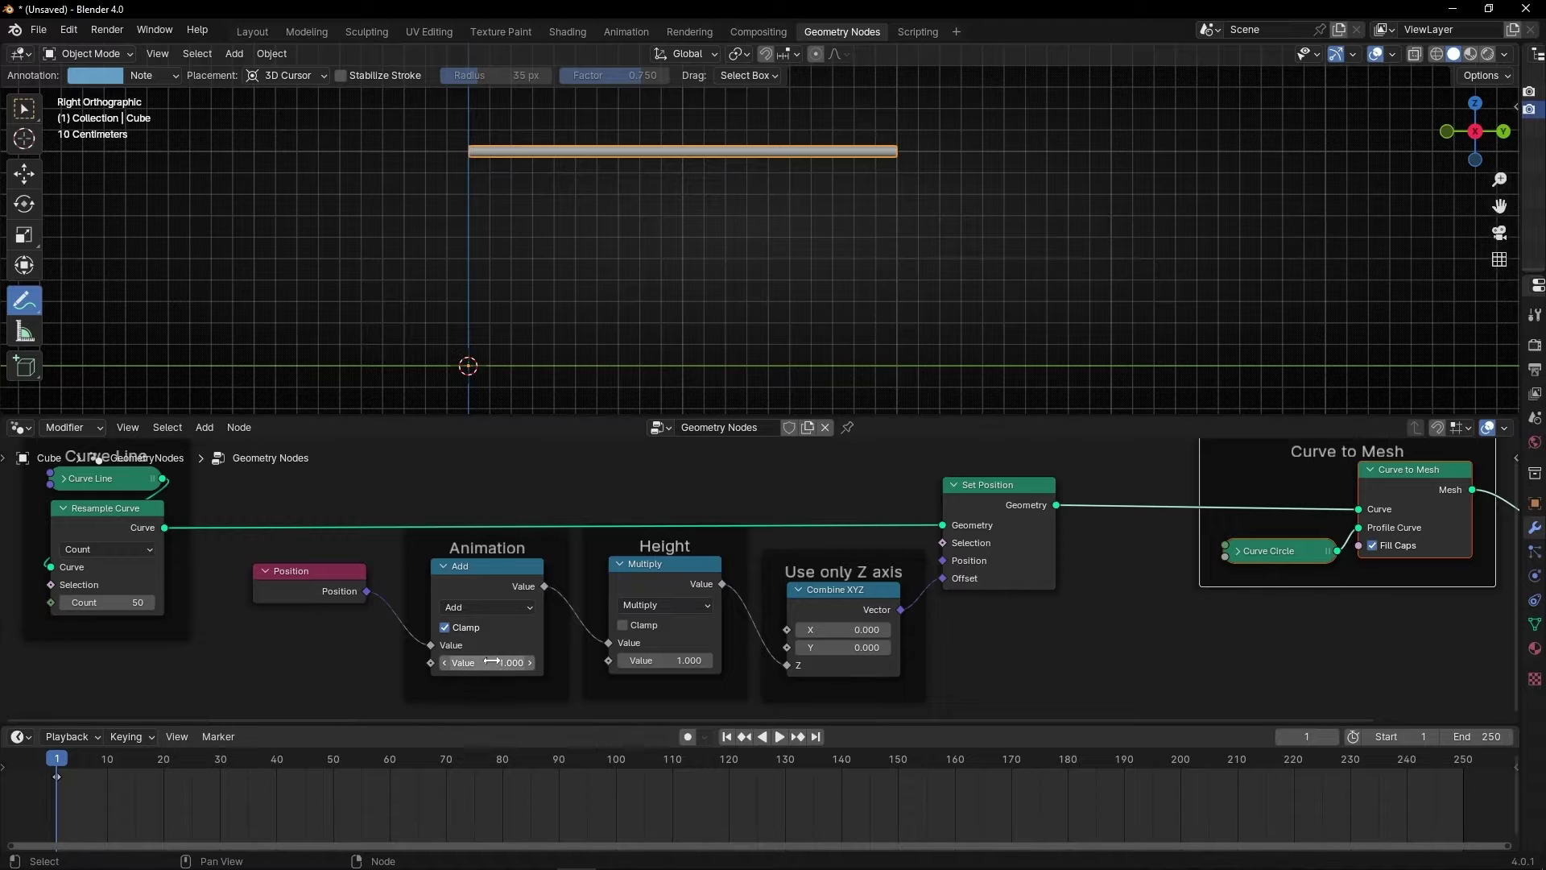
pyautogui.press('i')
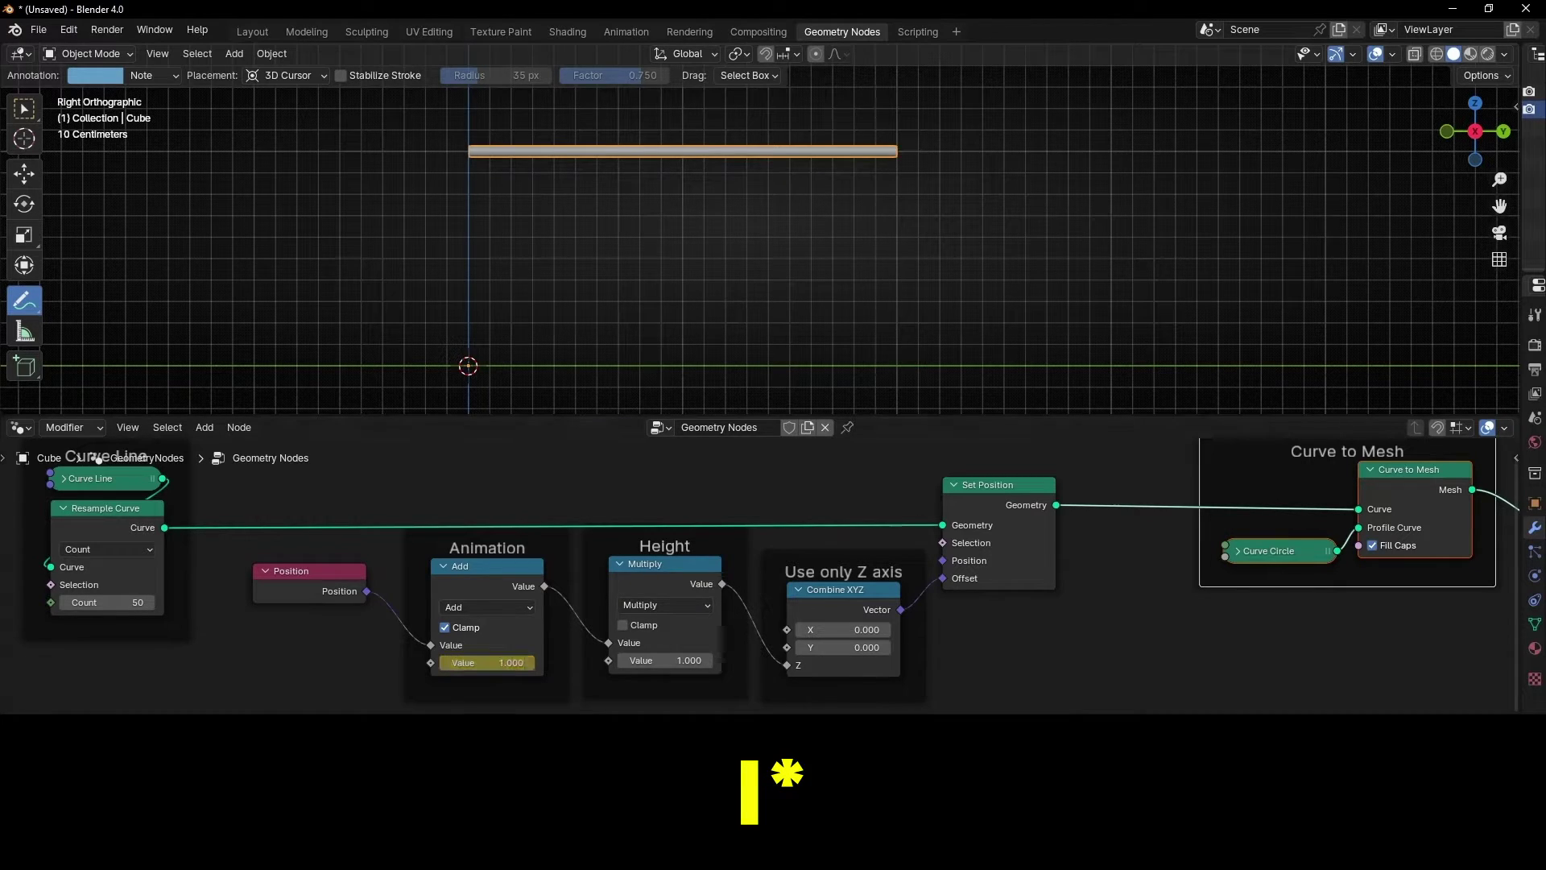
# Set the Animation Add node's value to -1 at frame 100 and keyframe it.
pyautogui.moveTo(153, 771); pyautogui.dragTo(253, 765)
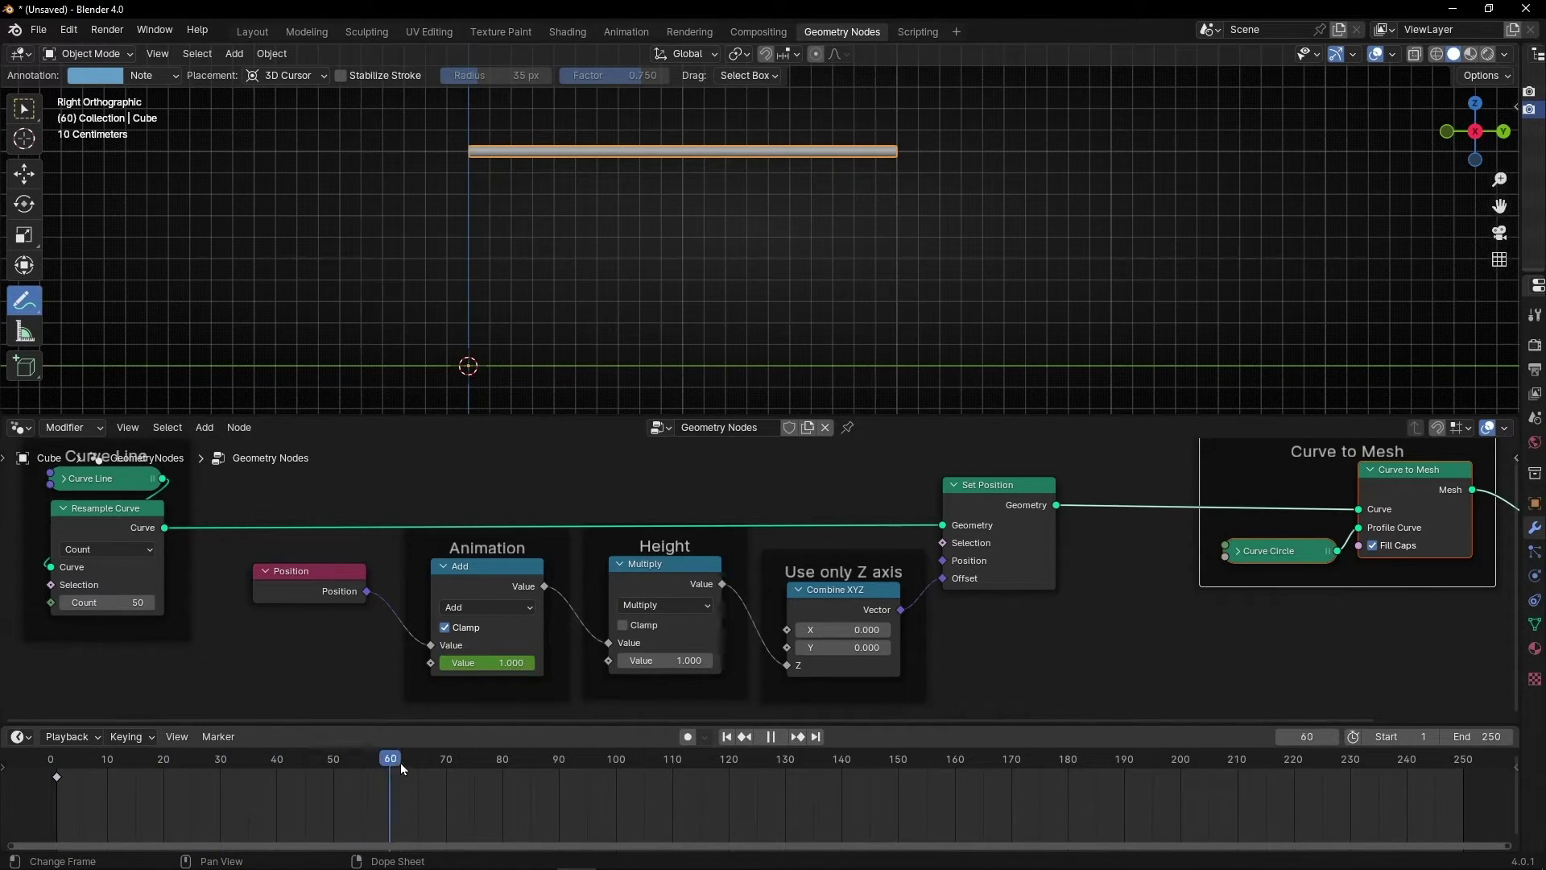
pyautogui.moveTo(578, 761); pyautogui.dragTo(615, 760)
pyautogui.moveTo(489, 661)
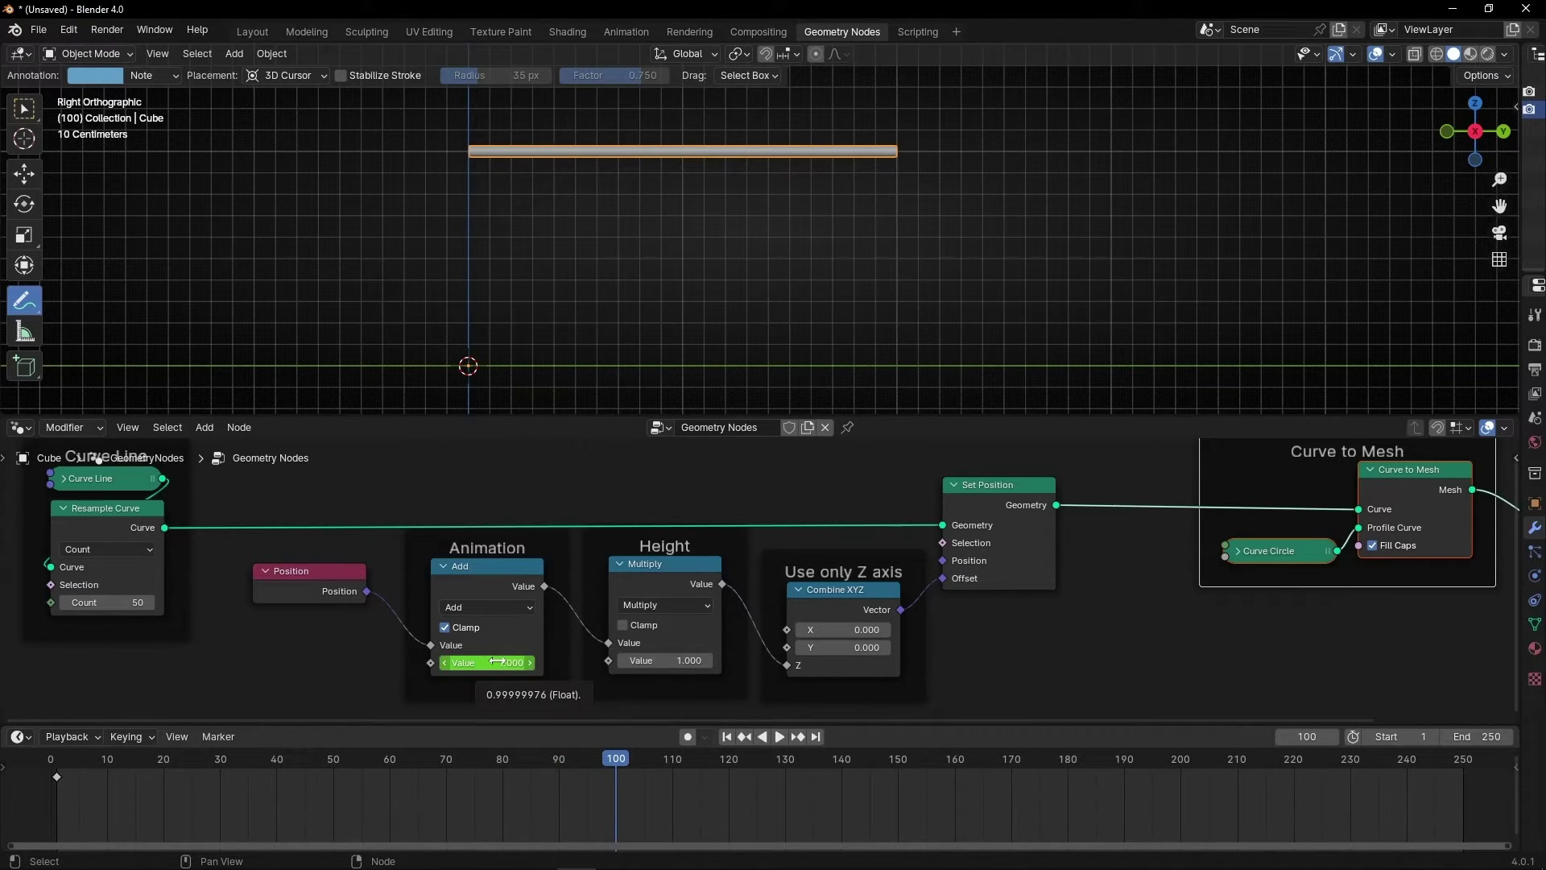
pyautogui.moveTo(465, 661); pyautogui.dragTo(402, 662)
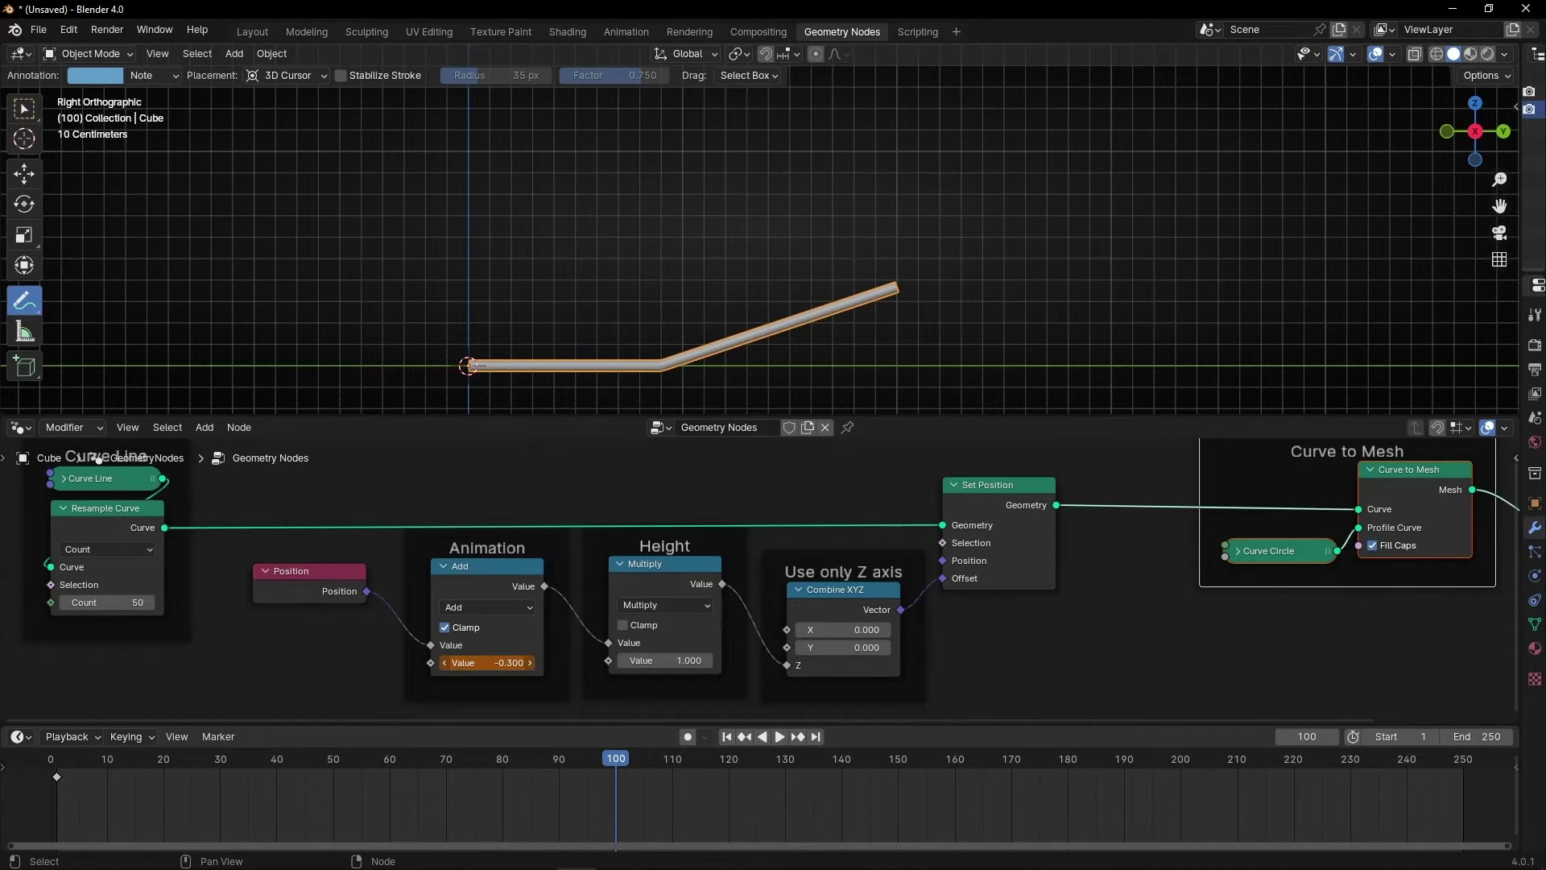
pyautogui.click(535, 658)
pyautogui.press('Return')
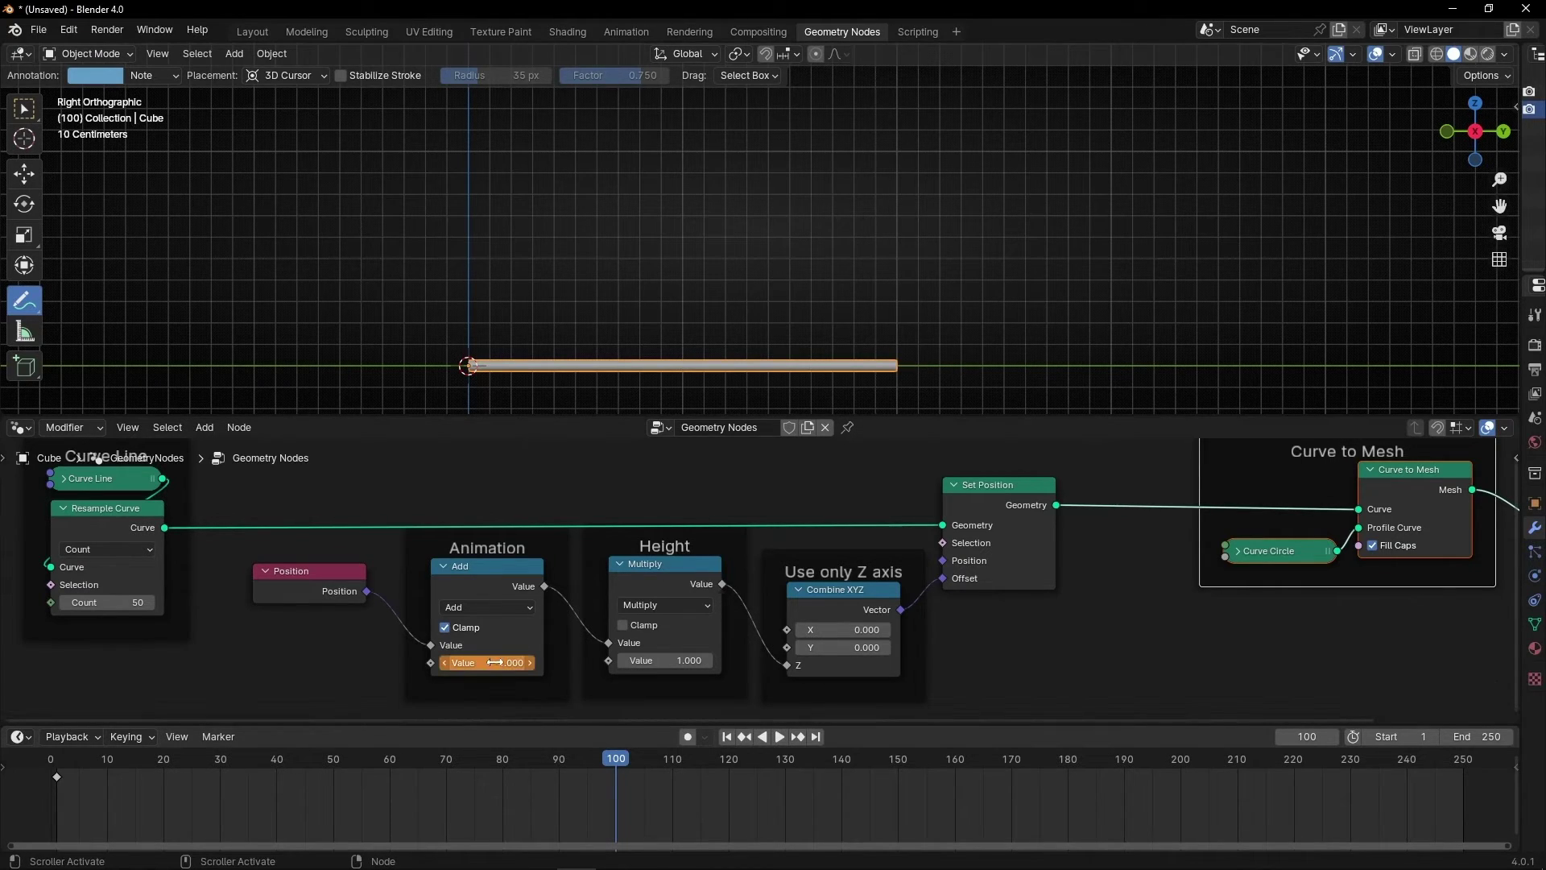
pyautogui.press('i')
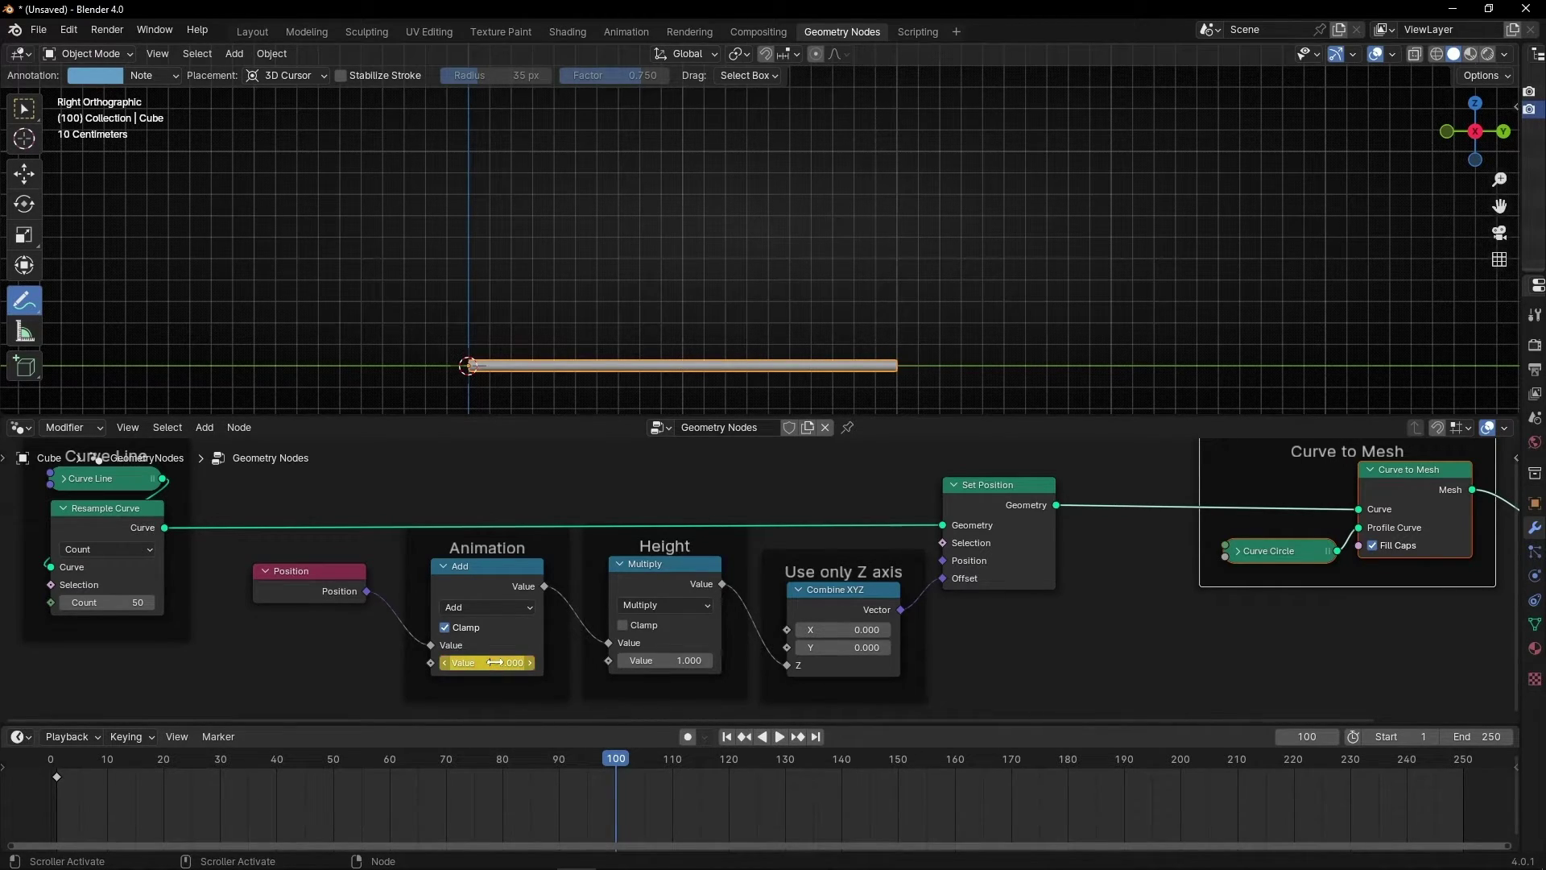
# Set the timeline's end frame to 110 and play the tube animation.
pyautogui.click(1470, 737)
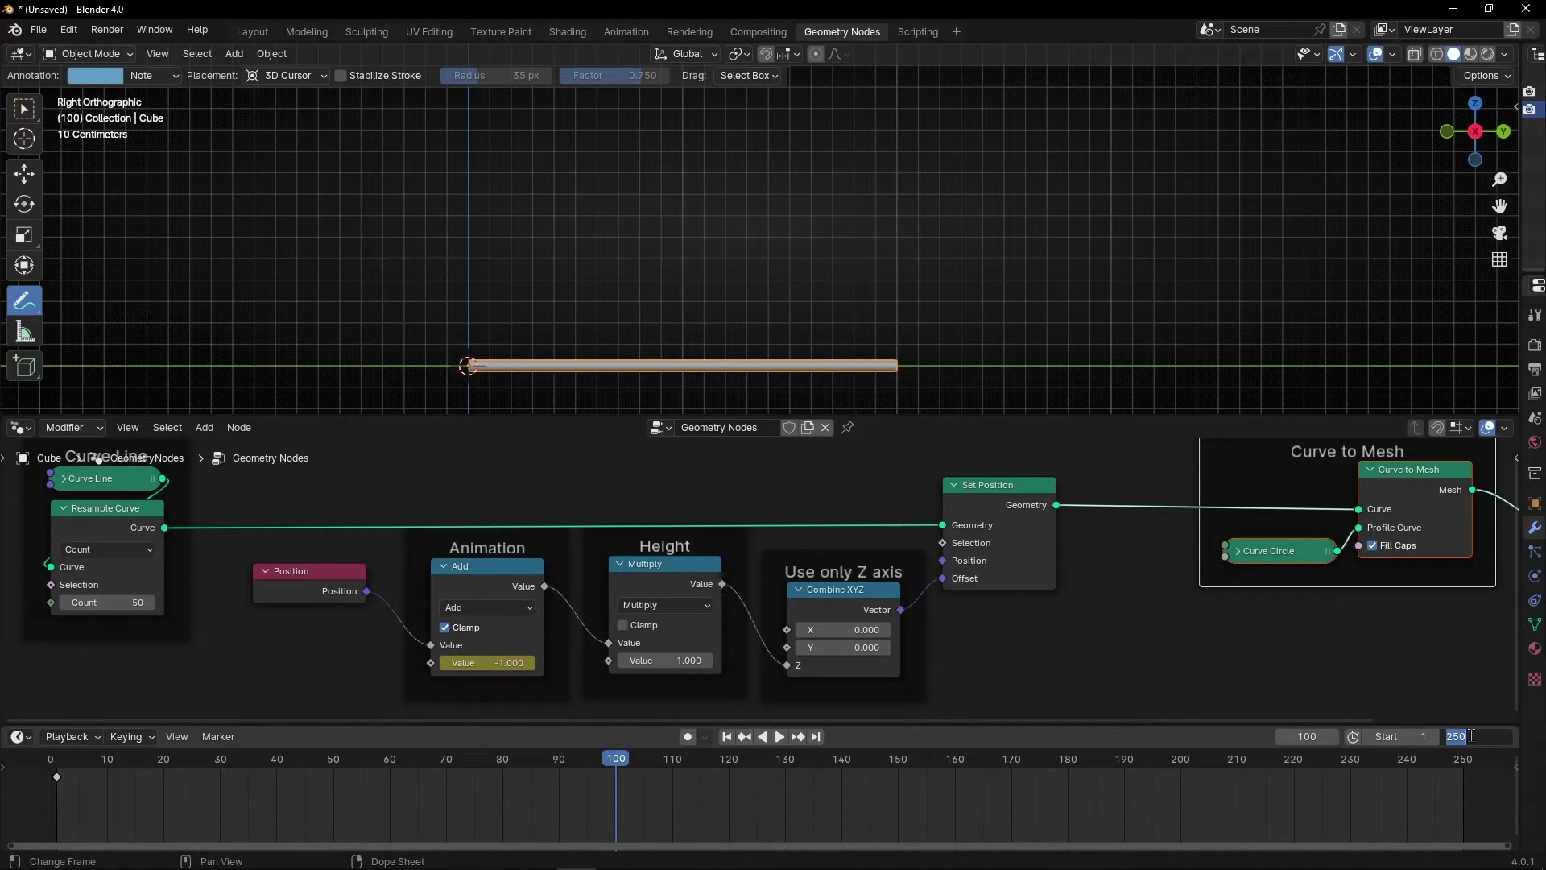
pyautogui.write('110')
pyautogui.press('Return')
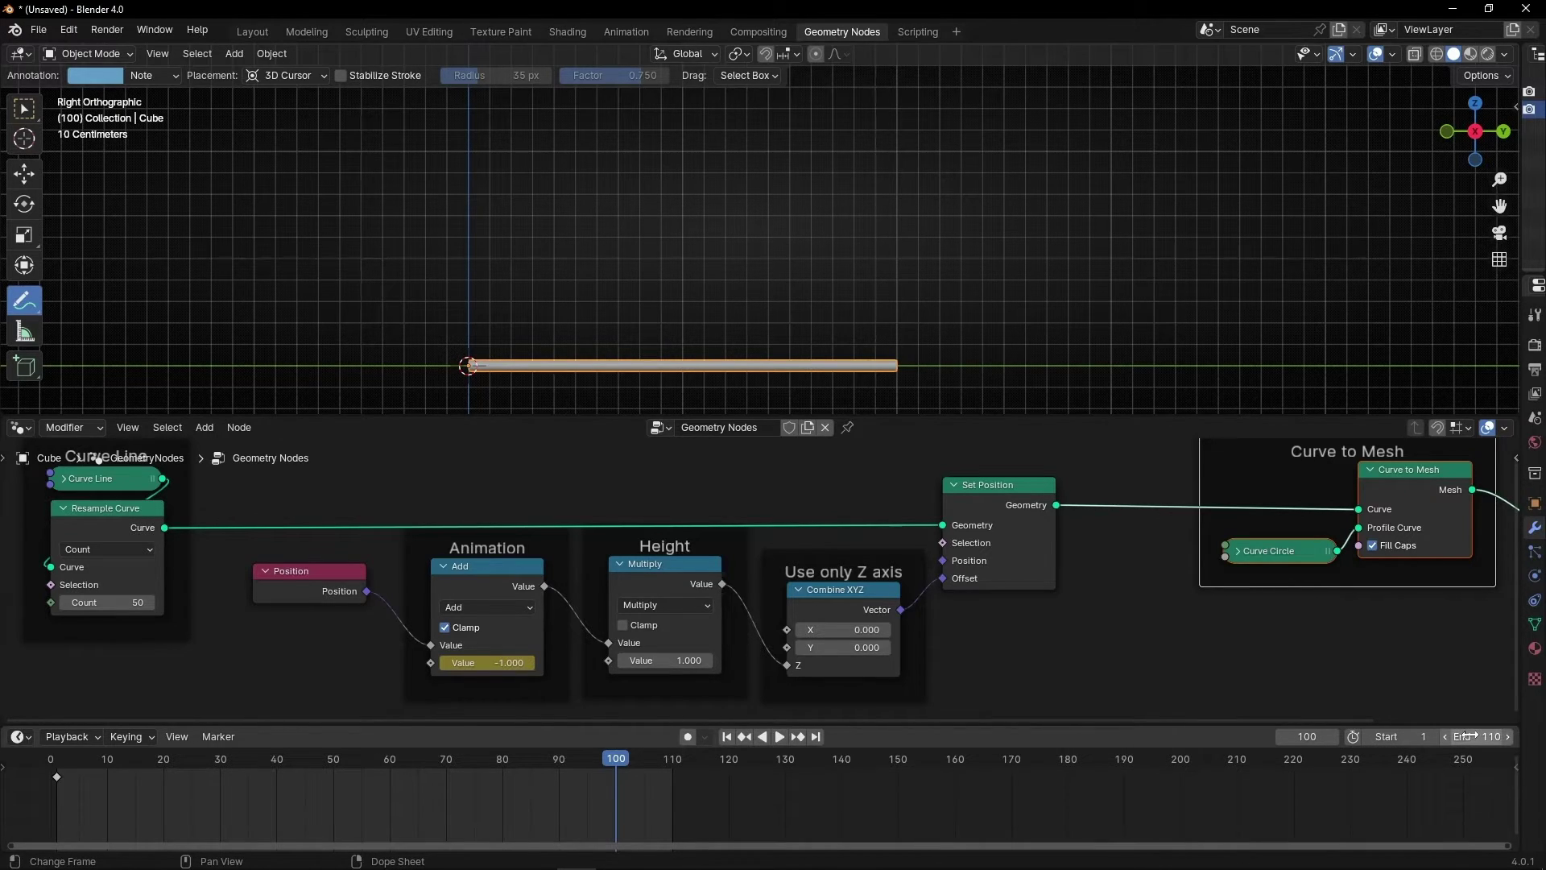
pyautogui.press('space')
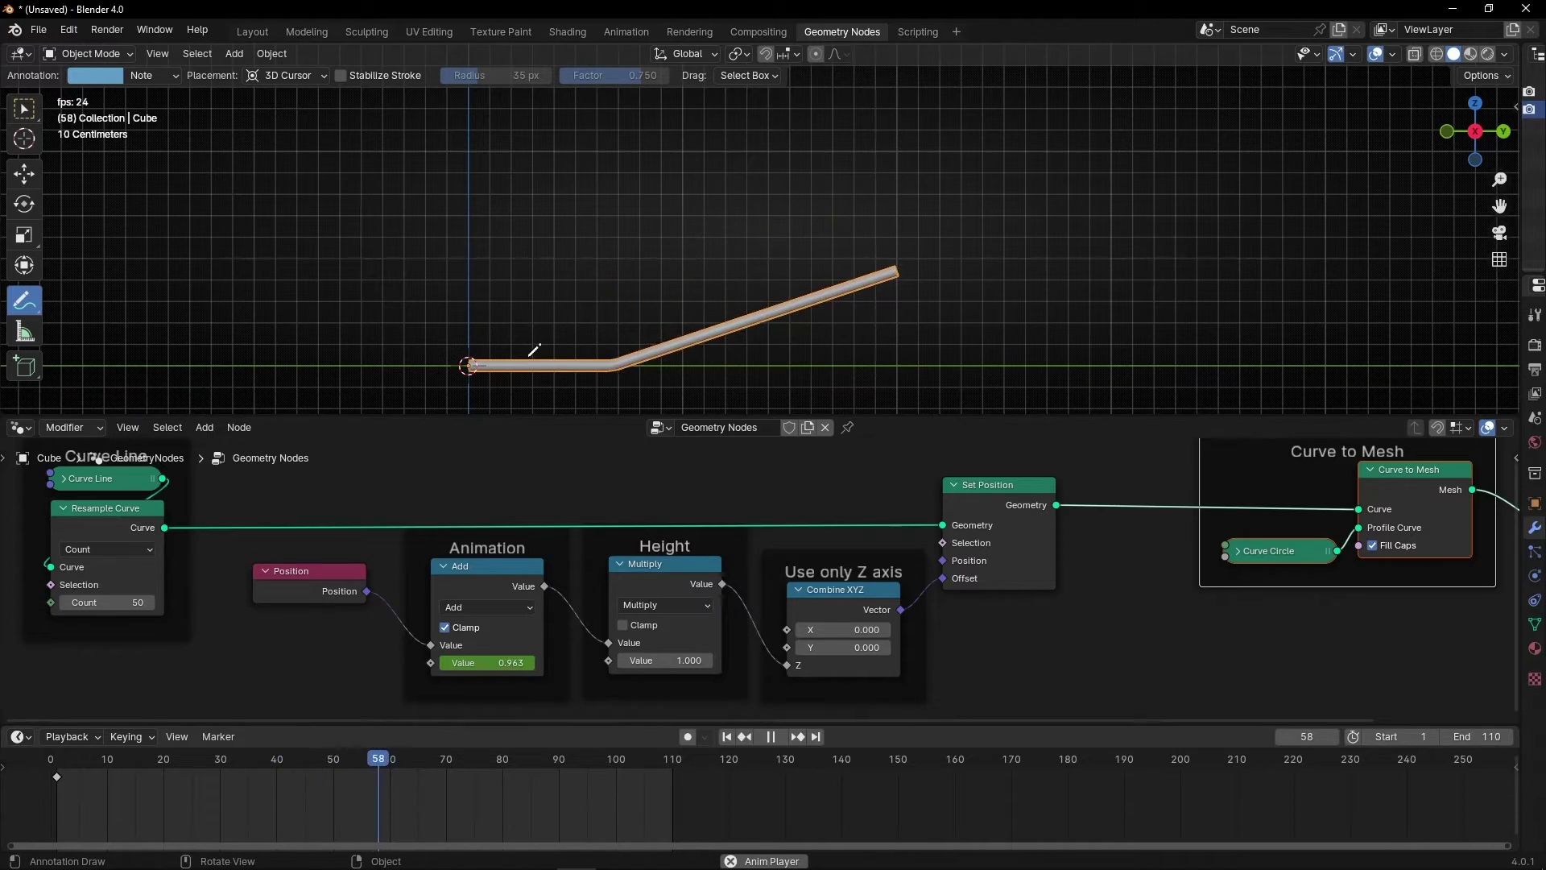
pyautogui.press('space')
# Move the Group Output node farther away from the Curve to Mesh frame.
pyautogui.moveTo(568, 513); pyautogui.dragTo(88, 529, button='middle')
pyautogui.moveTo(1087, 511); pyautogui.dragTo(1140, 509)
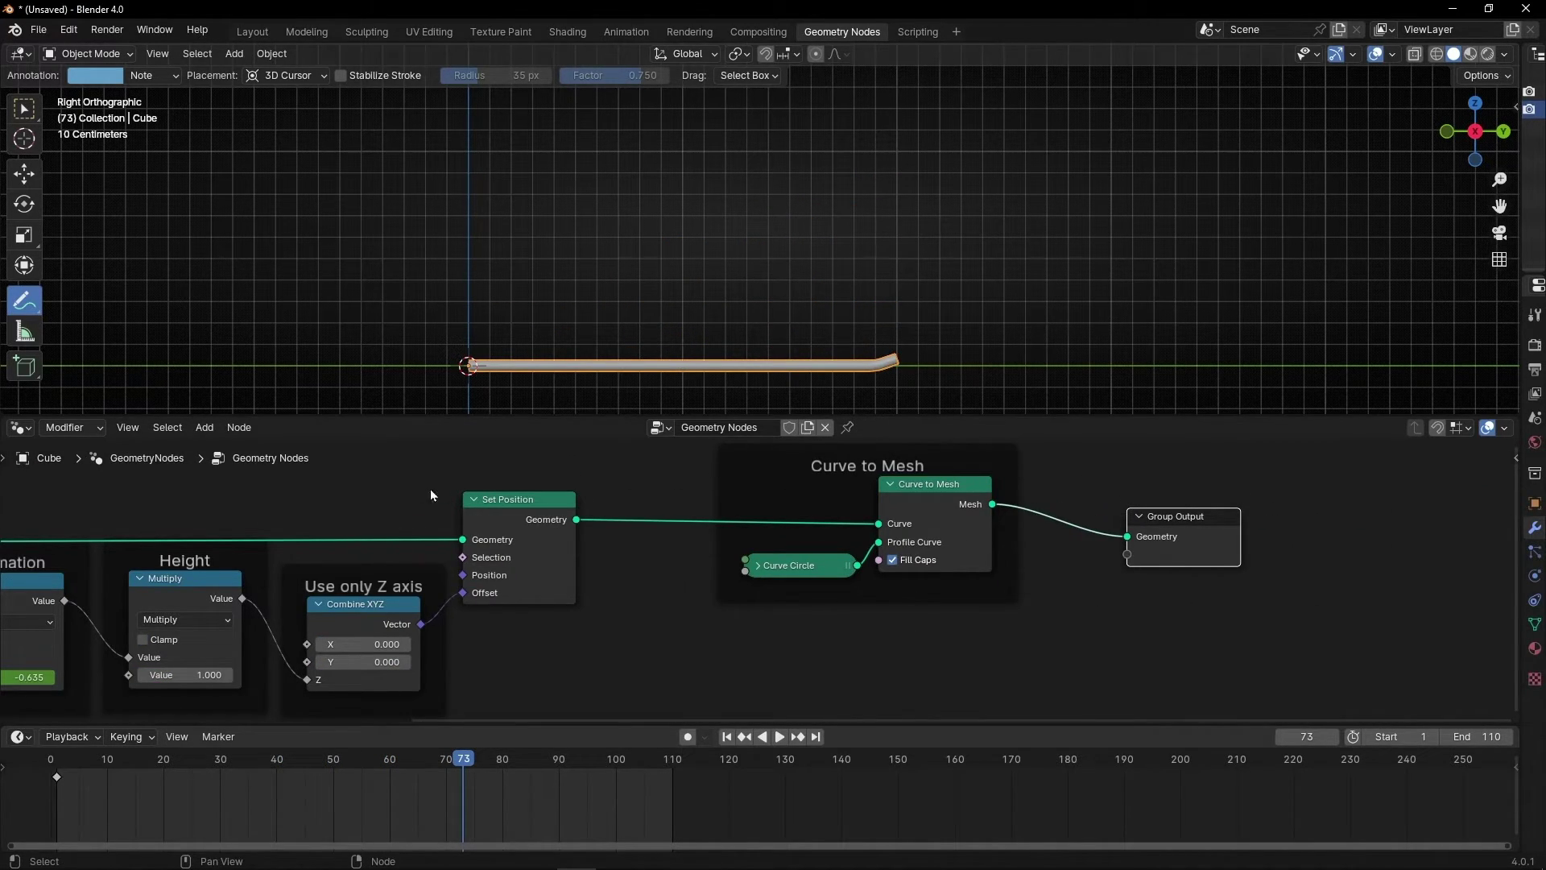
pyautogui.keyDown('ctrl'); pyautogui.scroll(8, 403, 515); pyautogui.keyUp('ctrl')
# Play the animation up to frame 40, and draw and erase an annotation line along the tube's slope.
pyautogui.press('space')
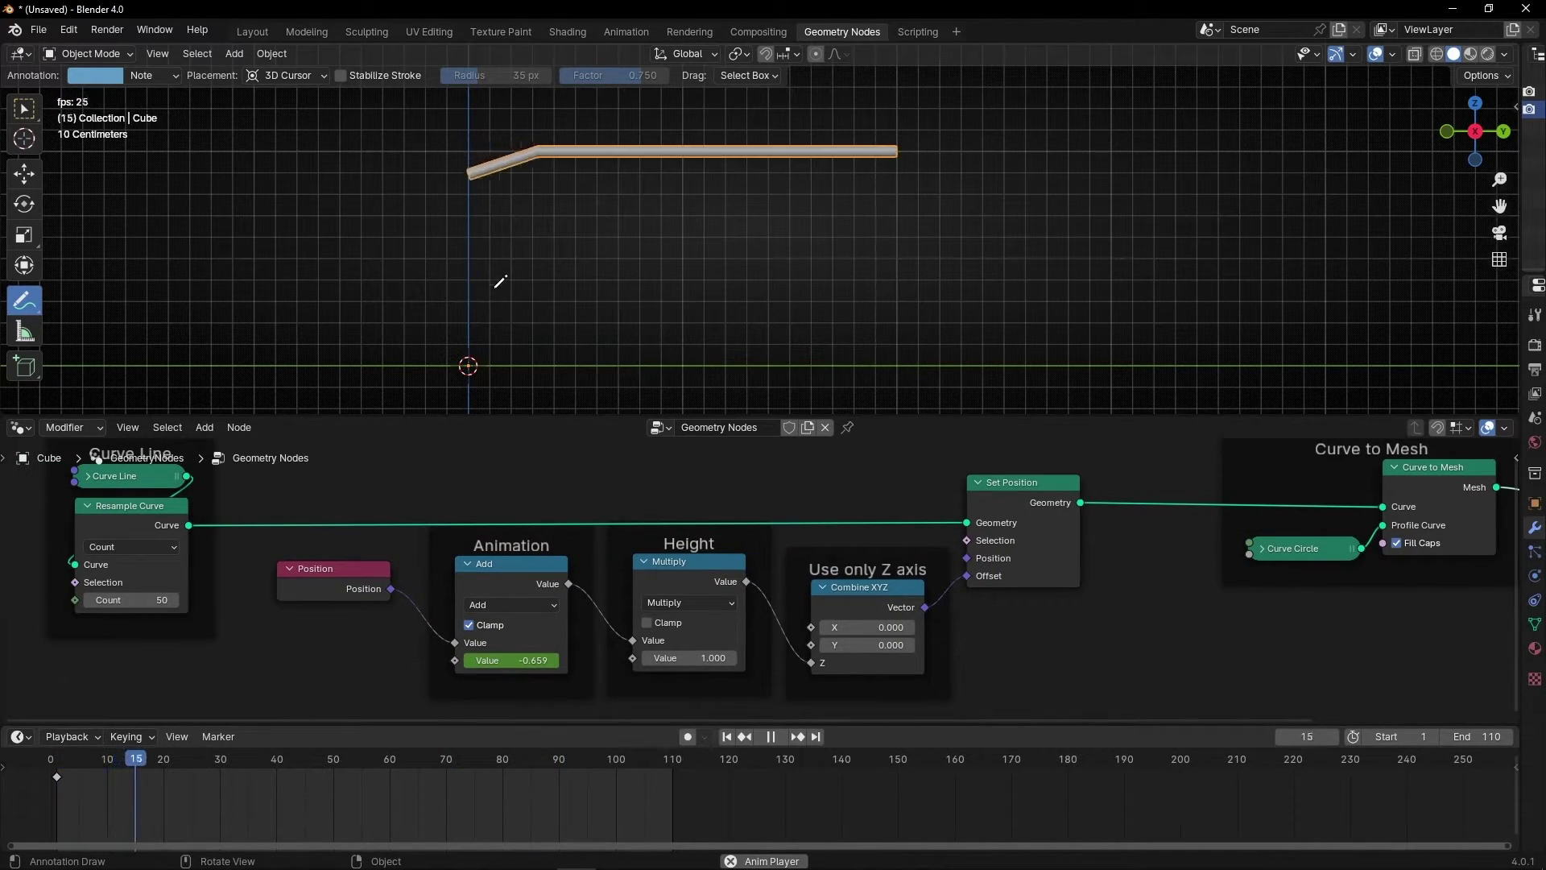
pyautogui.press('space')
pyautogui.moveTo(464, 295)
pyautogui.mouseDown()
pyautogui.moveTo(658, 262)
pyautogui.moveTo(866, 115)
pyautogui.moveTo(915, 122)
pyautogui.mouseUp()
pyautogui.keyDown('ctrl'); pyautogui.moveTo(830, 183); pyautogui.dragTo(483, 322); pyautogui.keyUp('ctrl')
# Make room before the Height node by shifting the Curve Line frame, the Position node and the Animation frame away from it.
pyautogui.moveTo(632, 486); pyautogui.dragTo(810, 489, button='middle')
pyautogui.moveTo(386, 543); pyautogui.dragTo(694, 678)
pyautogui.scroll(-1, 701, 564)
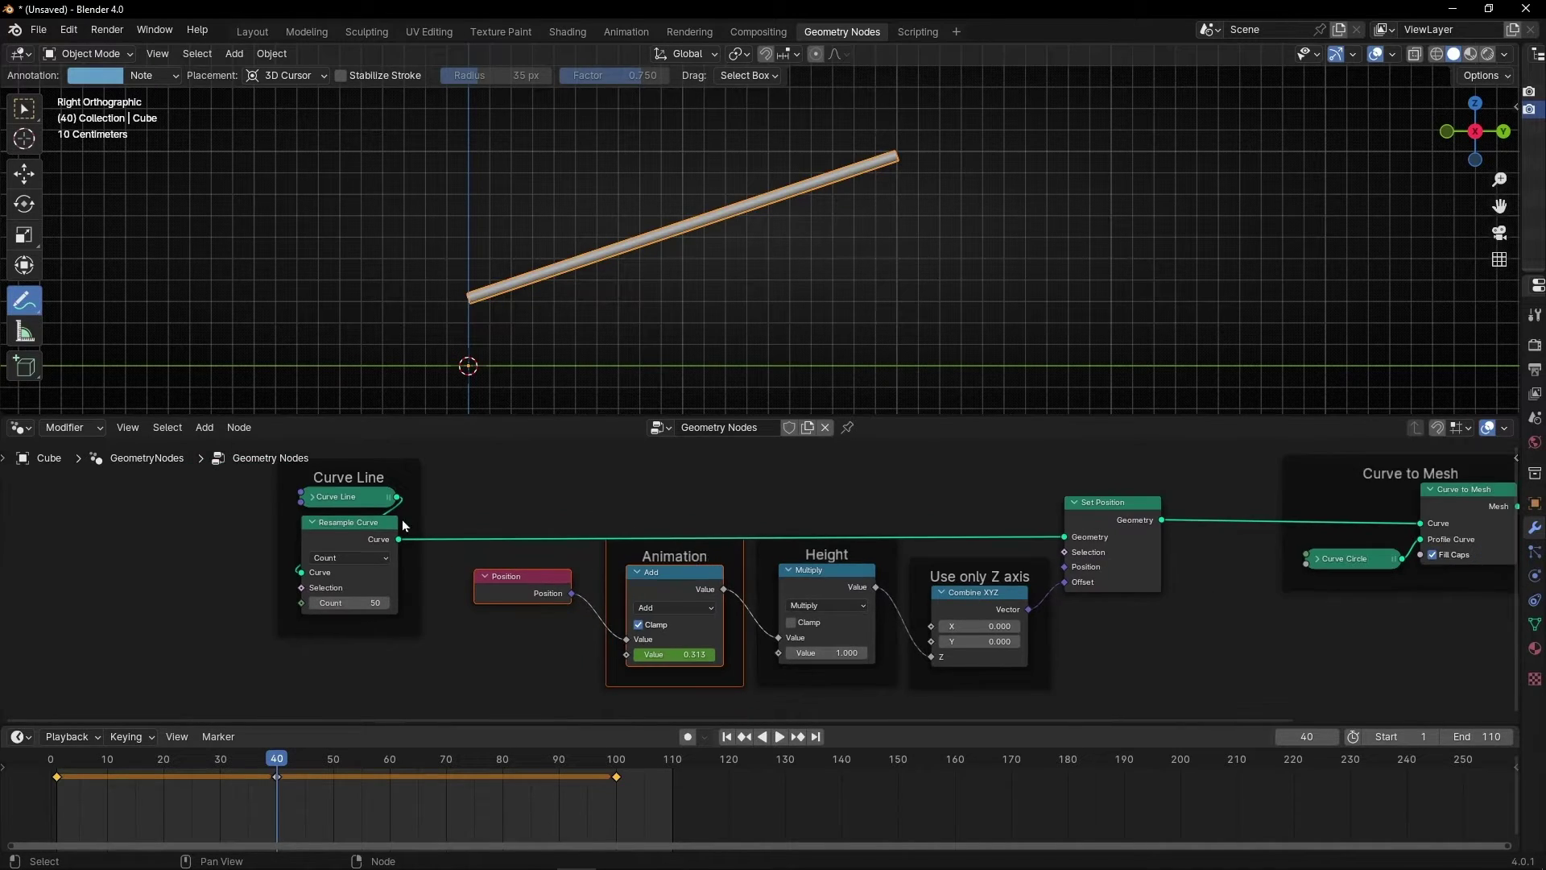
pyautogui.moveTo(419, 466); pyautogui.dragTo(231, 473)
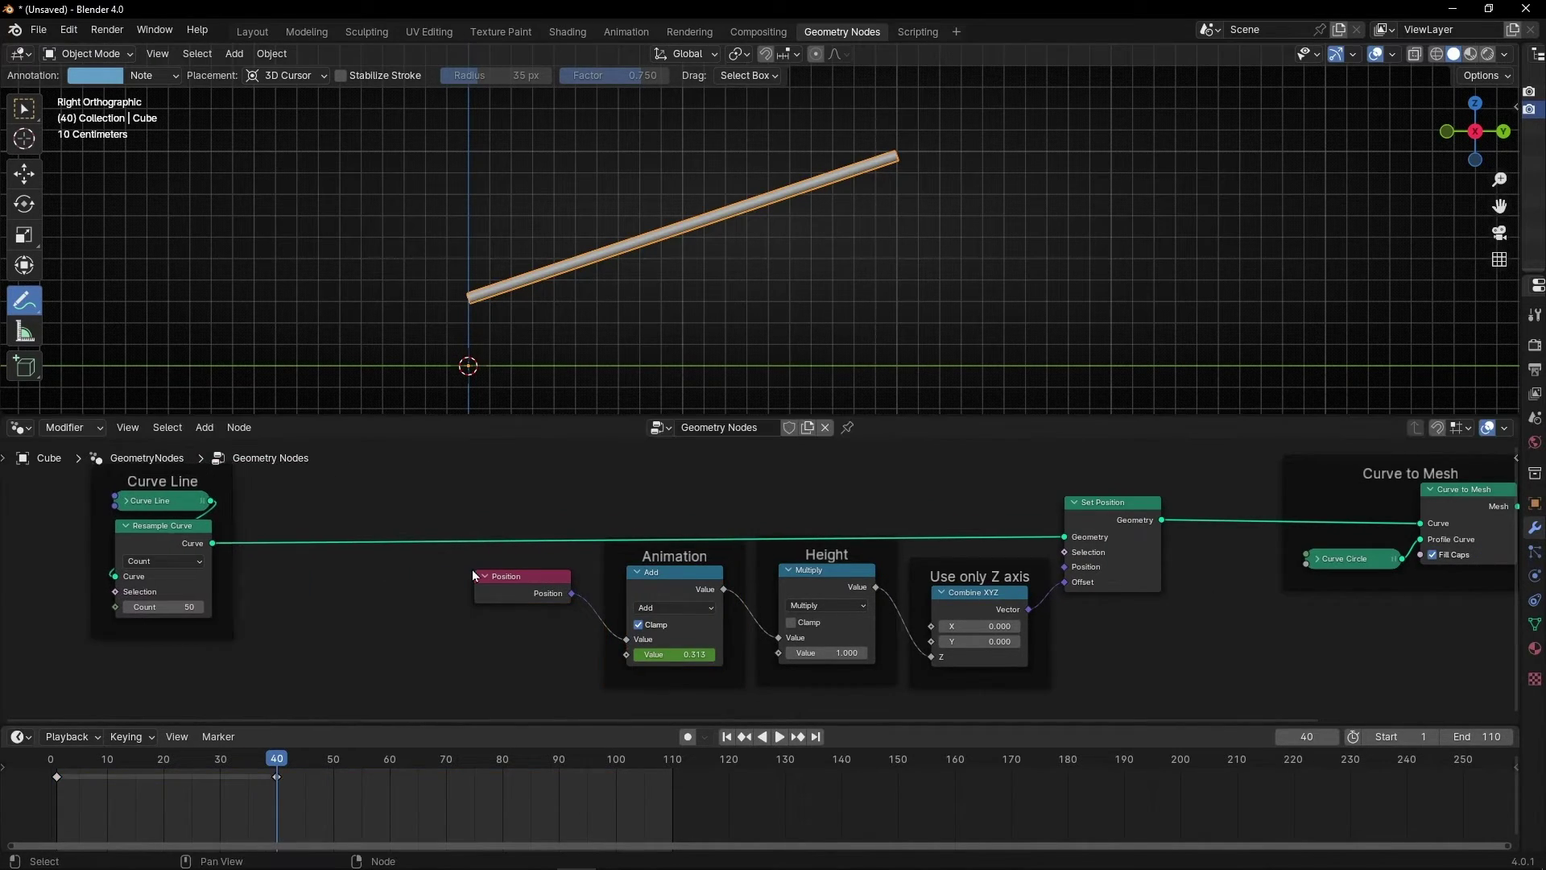
pyautogui.moveTo(478, 580); pyautogui.dragTo(753, 686)
pyautogui.moveTo(730, 557); pyautogui.dragTo(465, 595)
# Insert a Float Curve node between the Animation Add node and the Height Multiply node.
pyautogui.hotkey('shift', 'a')
pyautogui.write('float')
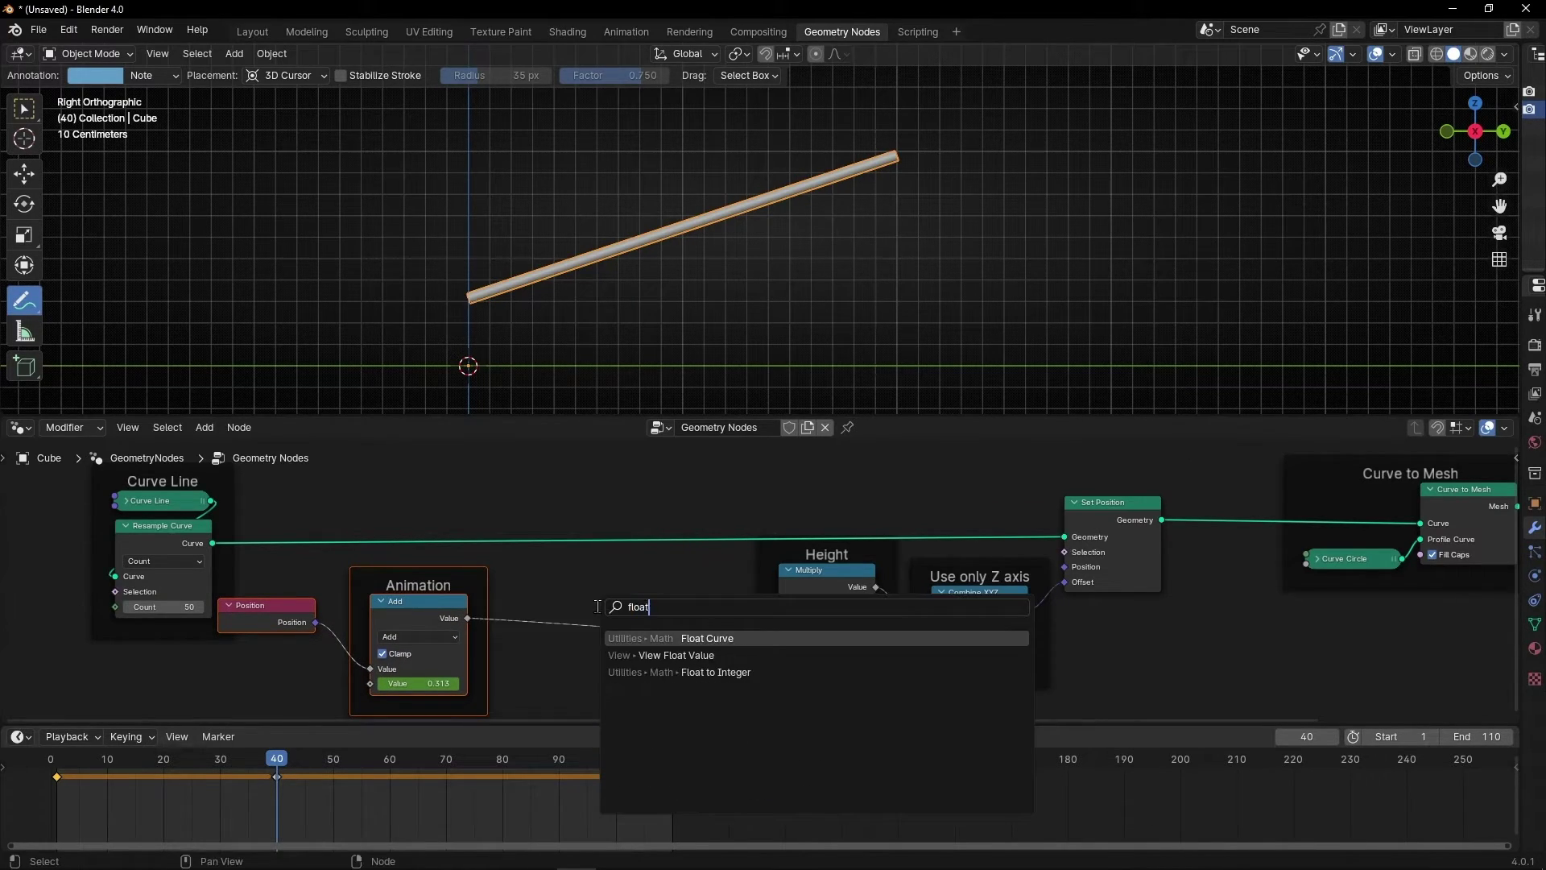
pyautogui.press('Return')
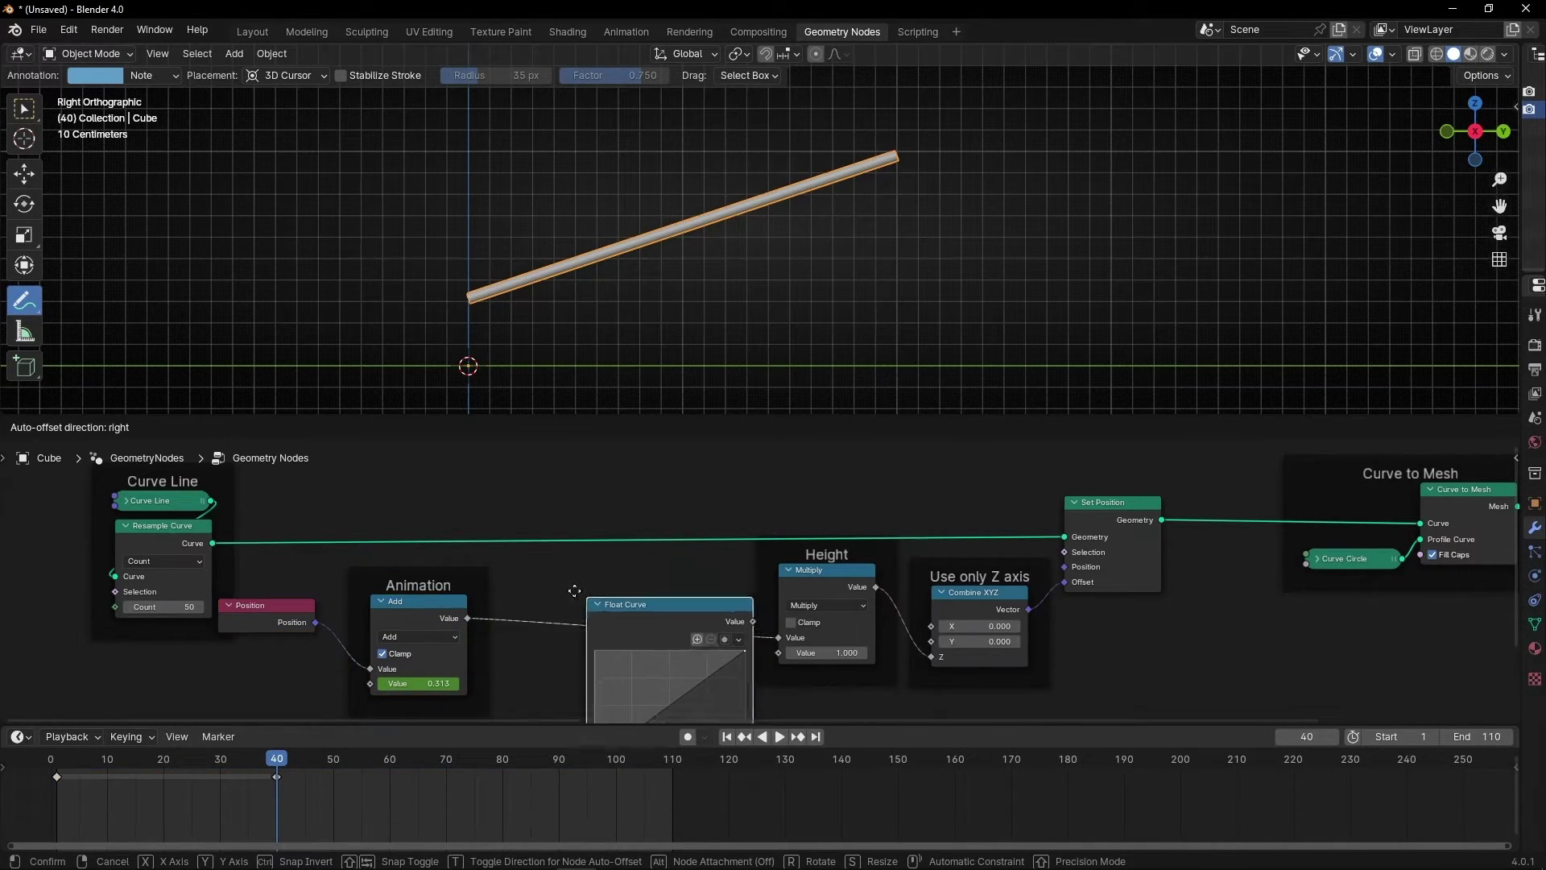
pyautogui.click(558, 575)
pyautogui.moveTo(775, 716); pyautogui.dragTo(780, 636, button='middle')
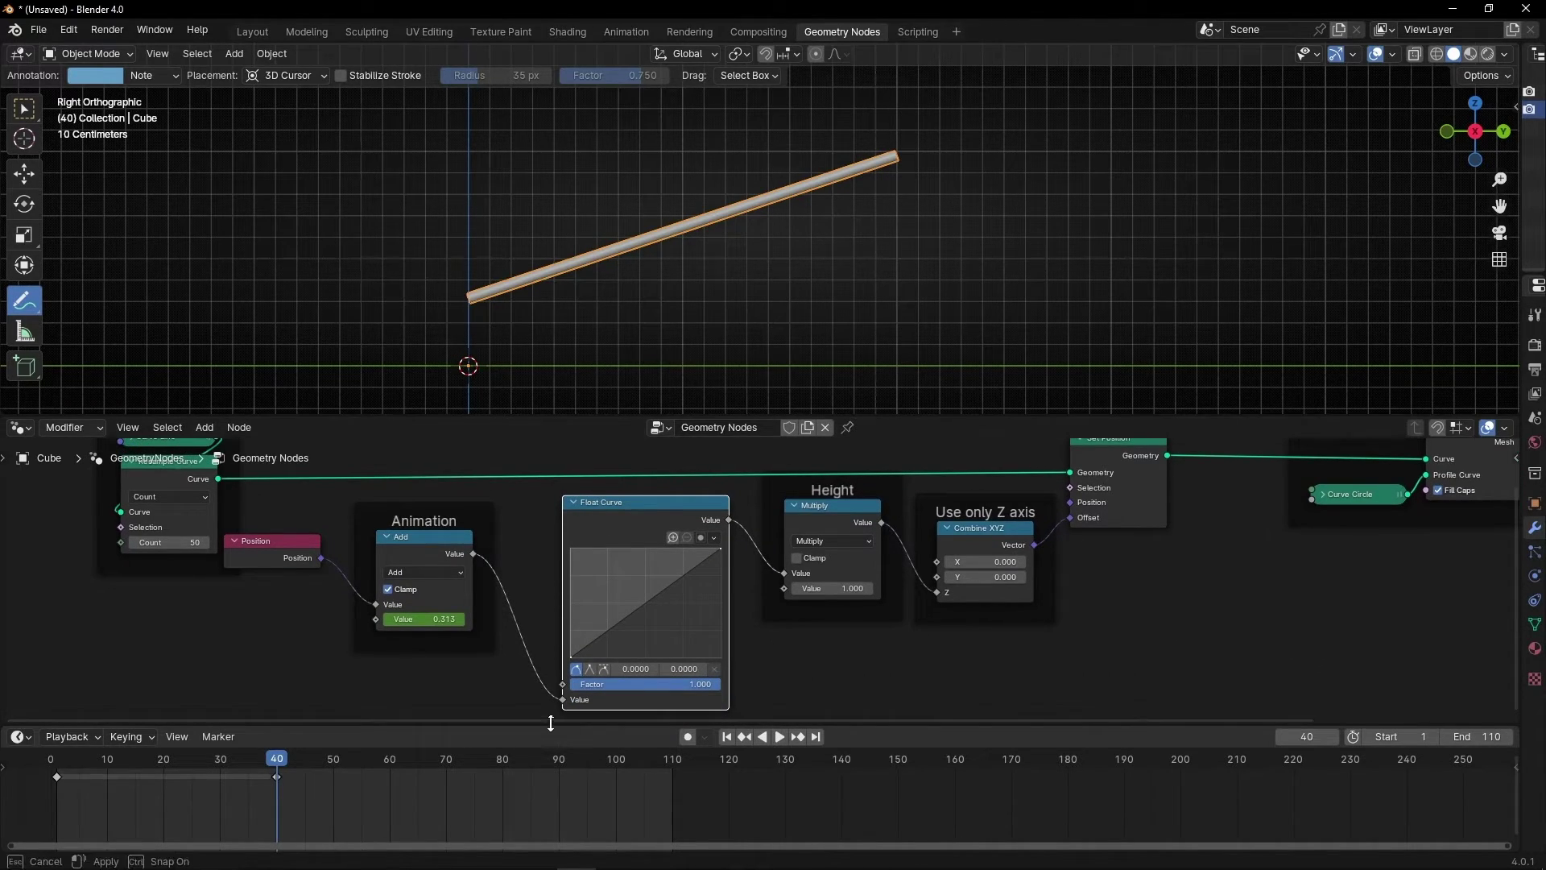
pyautogui.moveTo(551, 722); pyautogui.dragTo(554, 765)
# Shape the Float Curve into a steep S with two added points, the lower at about 0.402, 0.148, and play the animation.
pyautogui.press('space')
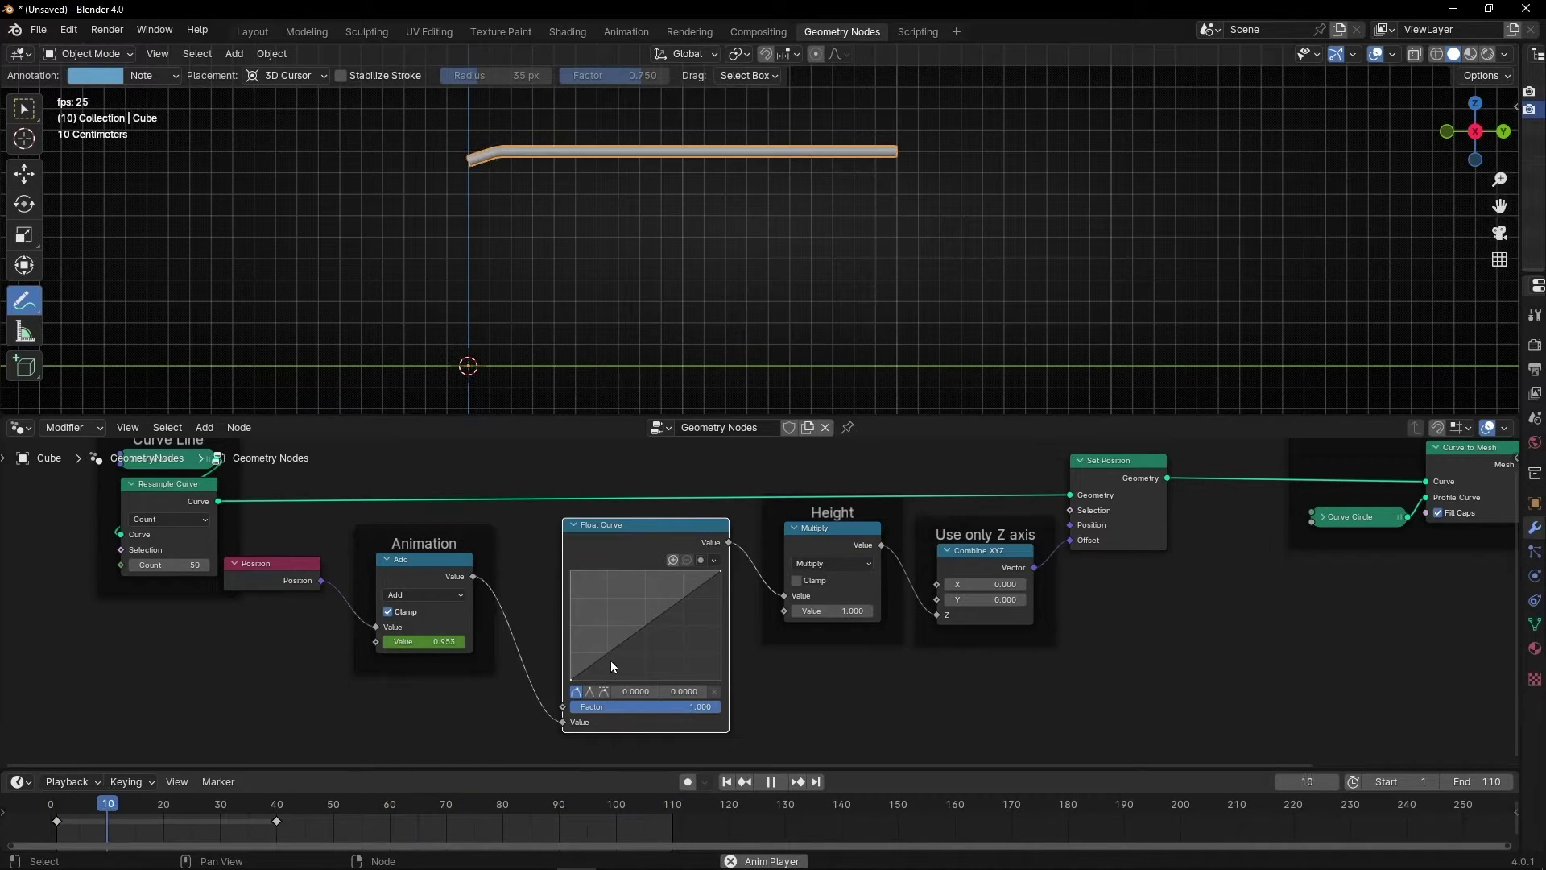
pyautogui.press('space')
pyautogui.moveTo(602, 657); pyautogui.dragTo(625, 667)
pyautogui.moveTo(703, 600); pyautogui.dragTo(677, 591)
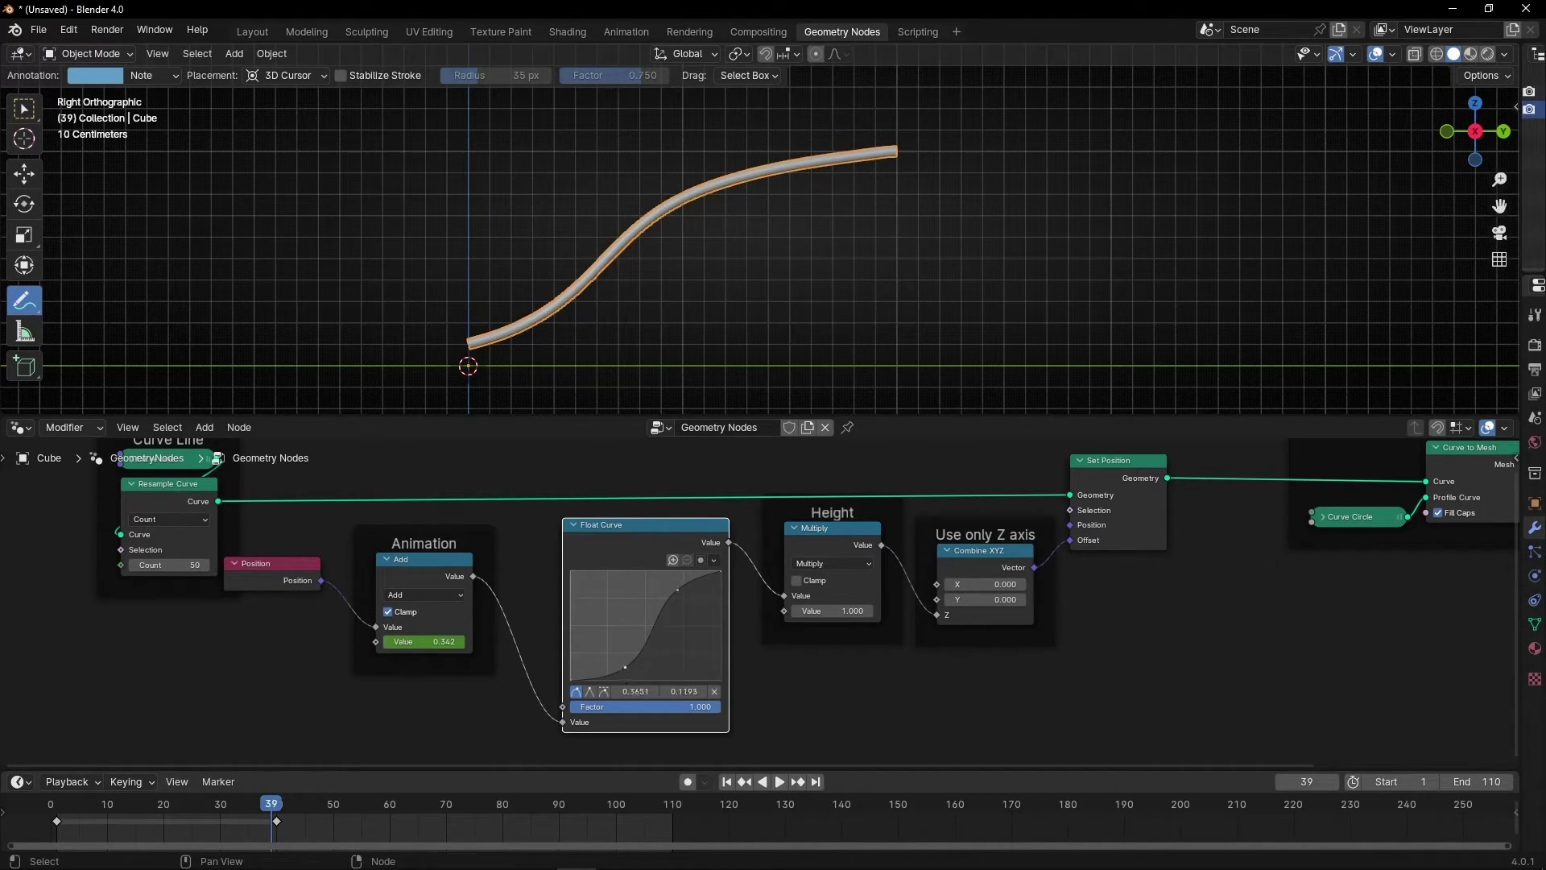
pyautogui.moveTo(624, 668); pyautogui.dragTo(641, 668)
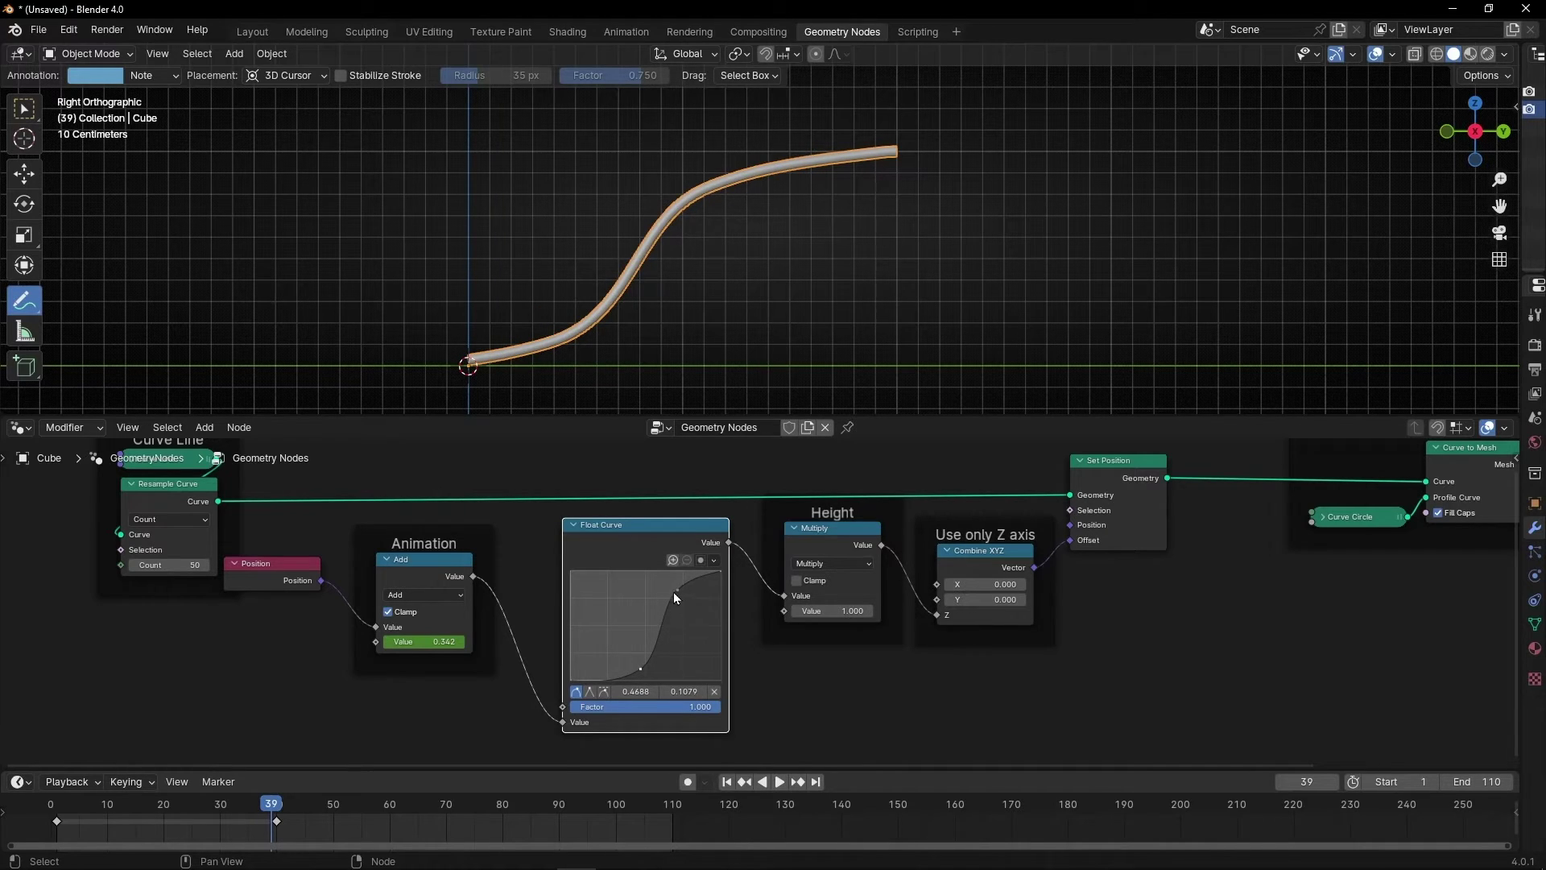
pyautogui.moveTo(674, 593); pyautogui.dragTo(663, 581)
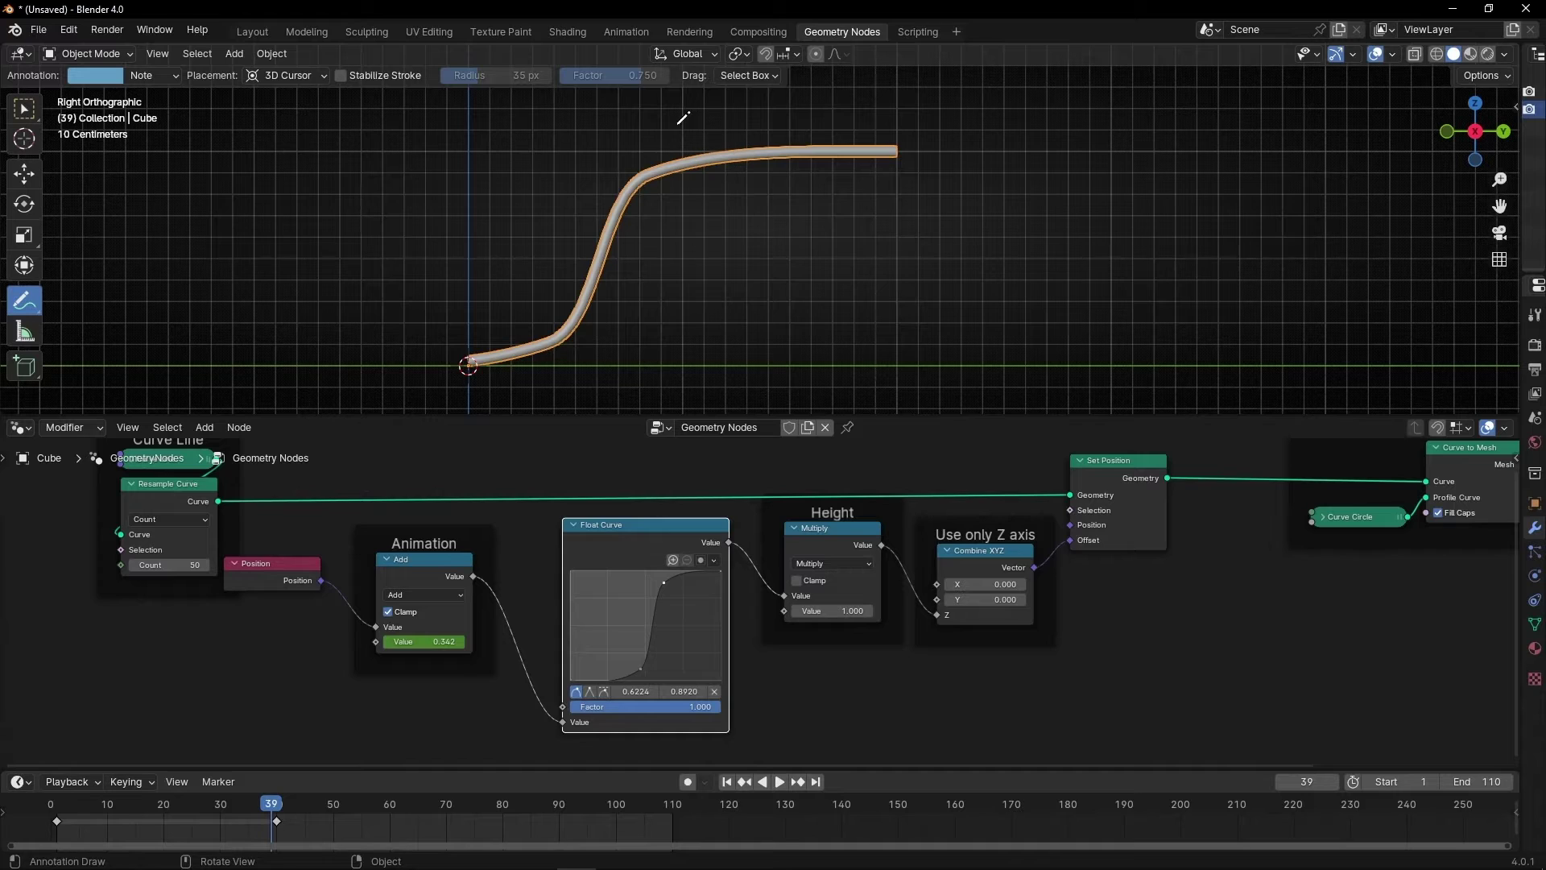
pyautogui.moveTo(636, 666)
pyautogui.mouseDown()
pyautogui.moveTo(612, 632)
pyautogui.moveTo(623, 616)
pyautogui.moveTo(609, 630)
pyautogui.moveTo(636, 660)
pyautogui.mouseUp()
pyautogui.press('space')
pyautogui.press('space')
pyautogui.scroll(3, 669, 604)
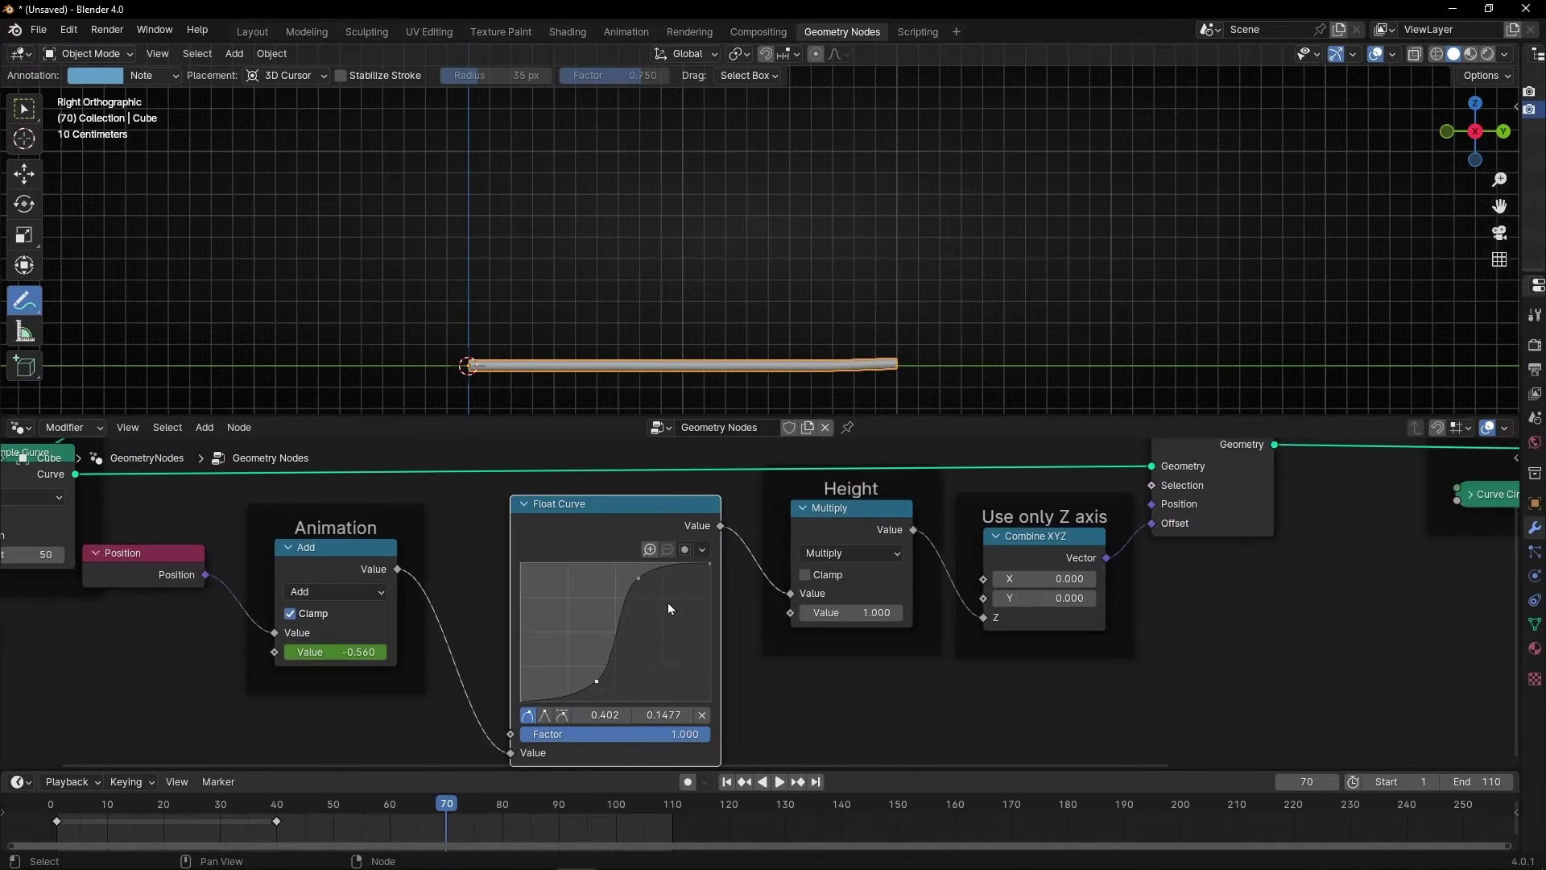
# Delete the extra keyframe at frame 40 of the Animation Add node's value and play the animation.
pyautogui.moveTo(477, 815); pyautogui.dragTo(311, 803)
pyautogui.click(347, 524)
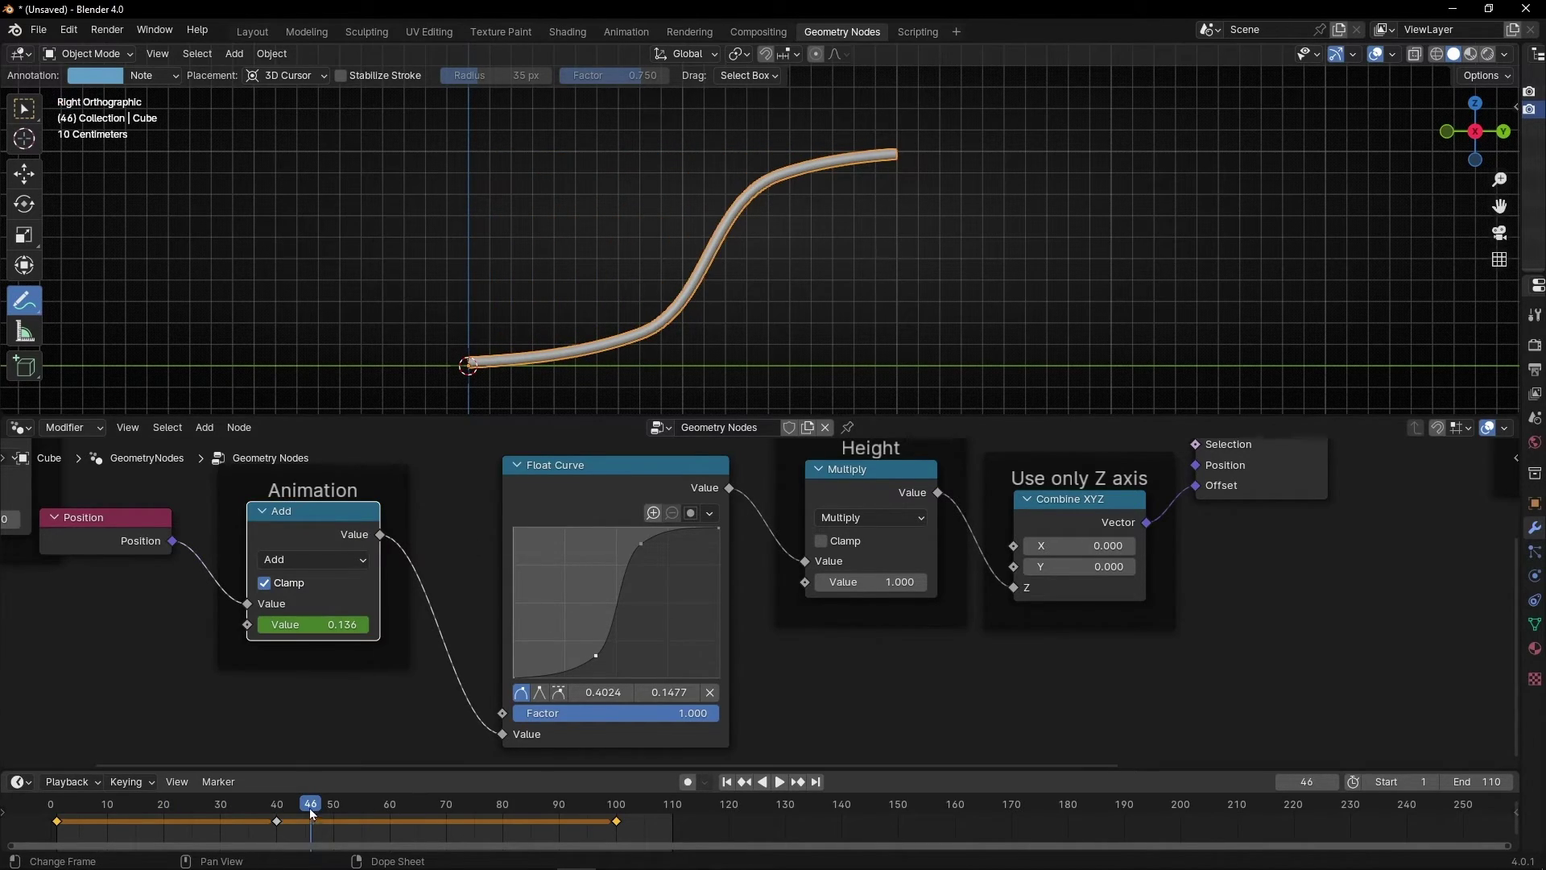
pyautogui.click(274, 820)
pyautogui.press('Delete')
pyautogui.press('space')
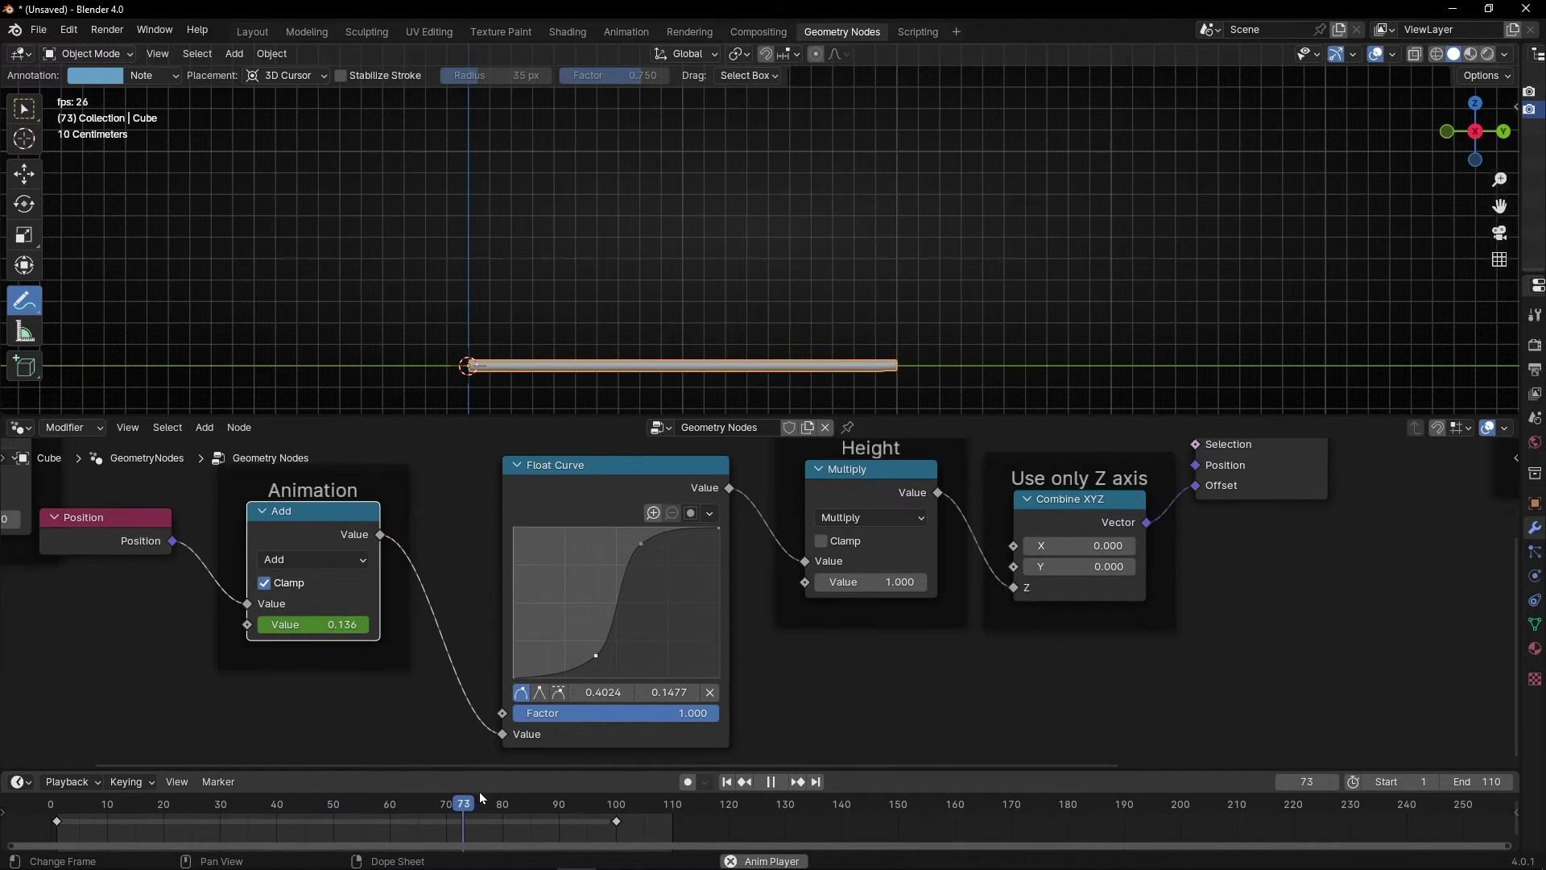
pyautogui.press('space')
# Enlarge the timeline area and try to change the interpolation type of the Animation value's keyframes.
pyautogui.moveTo(492, 808); pyautogui.dragTo(249, 809)
pyautogui.moveTo(309, 766); pyautogui.dragTo(311, 683)
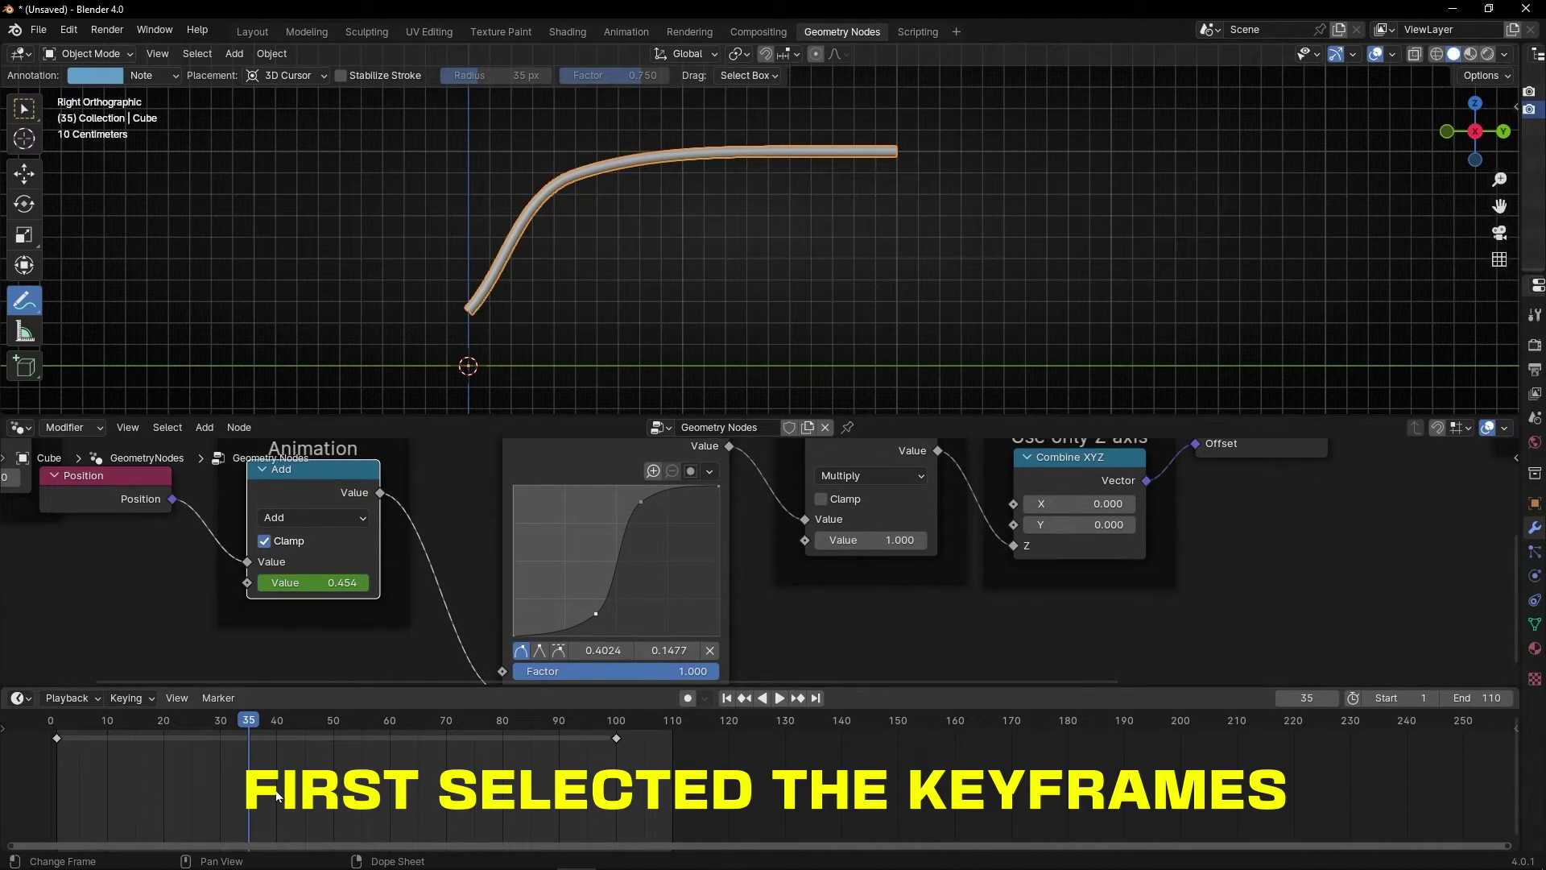
pyautogui.press('t')
pyautogui.click(105, 760)
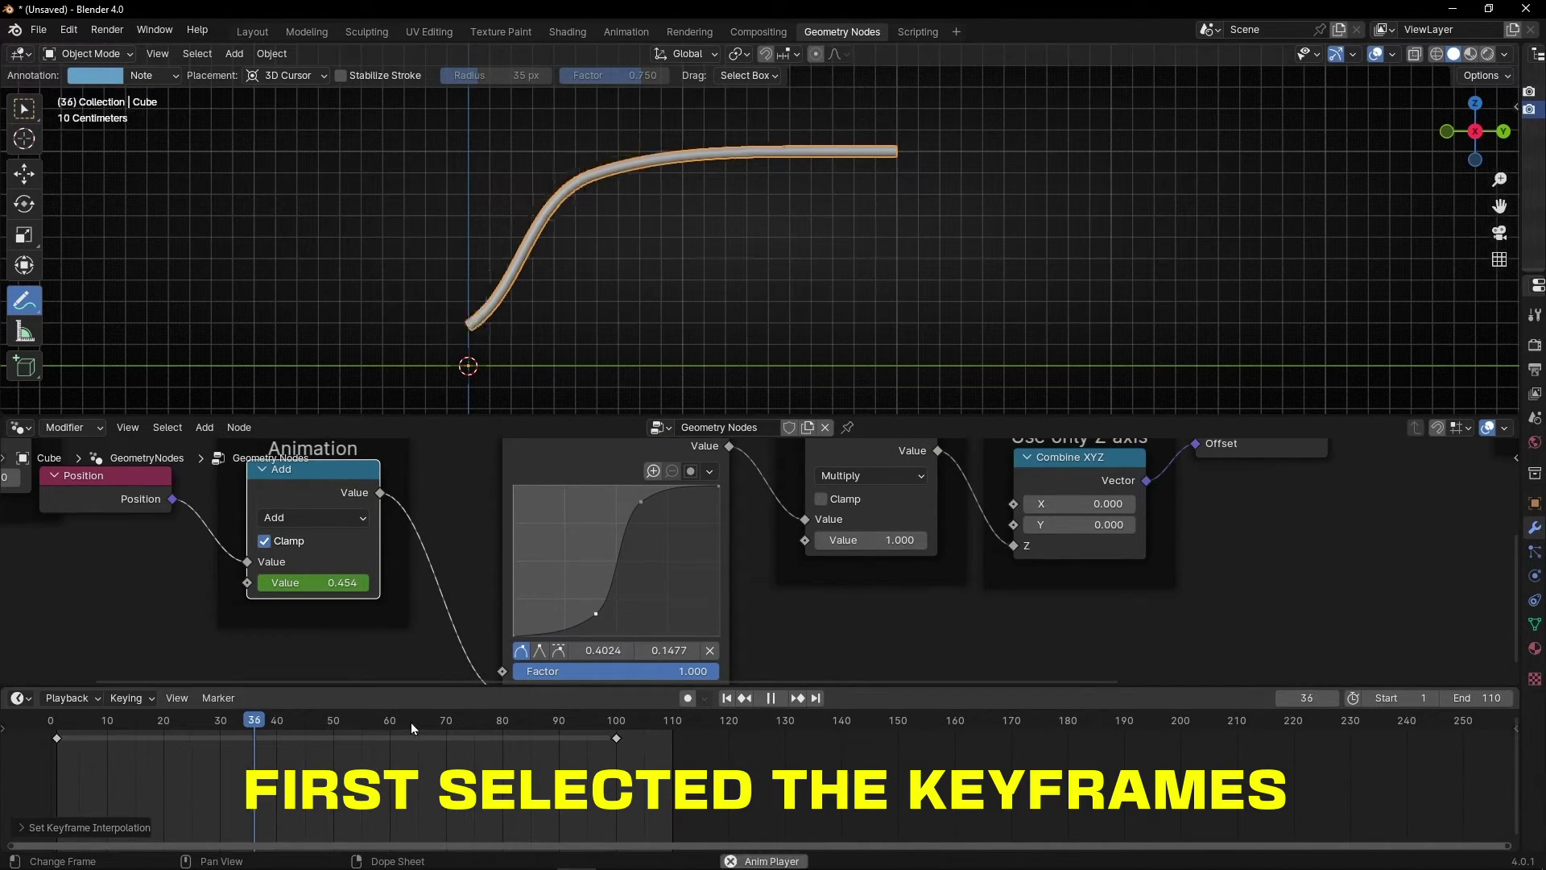
pyautogui.click(199, 727)
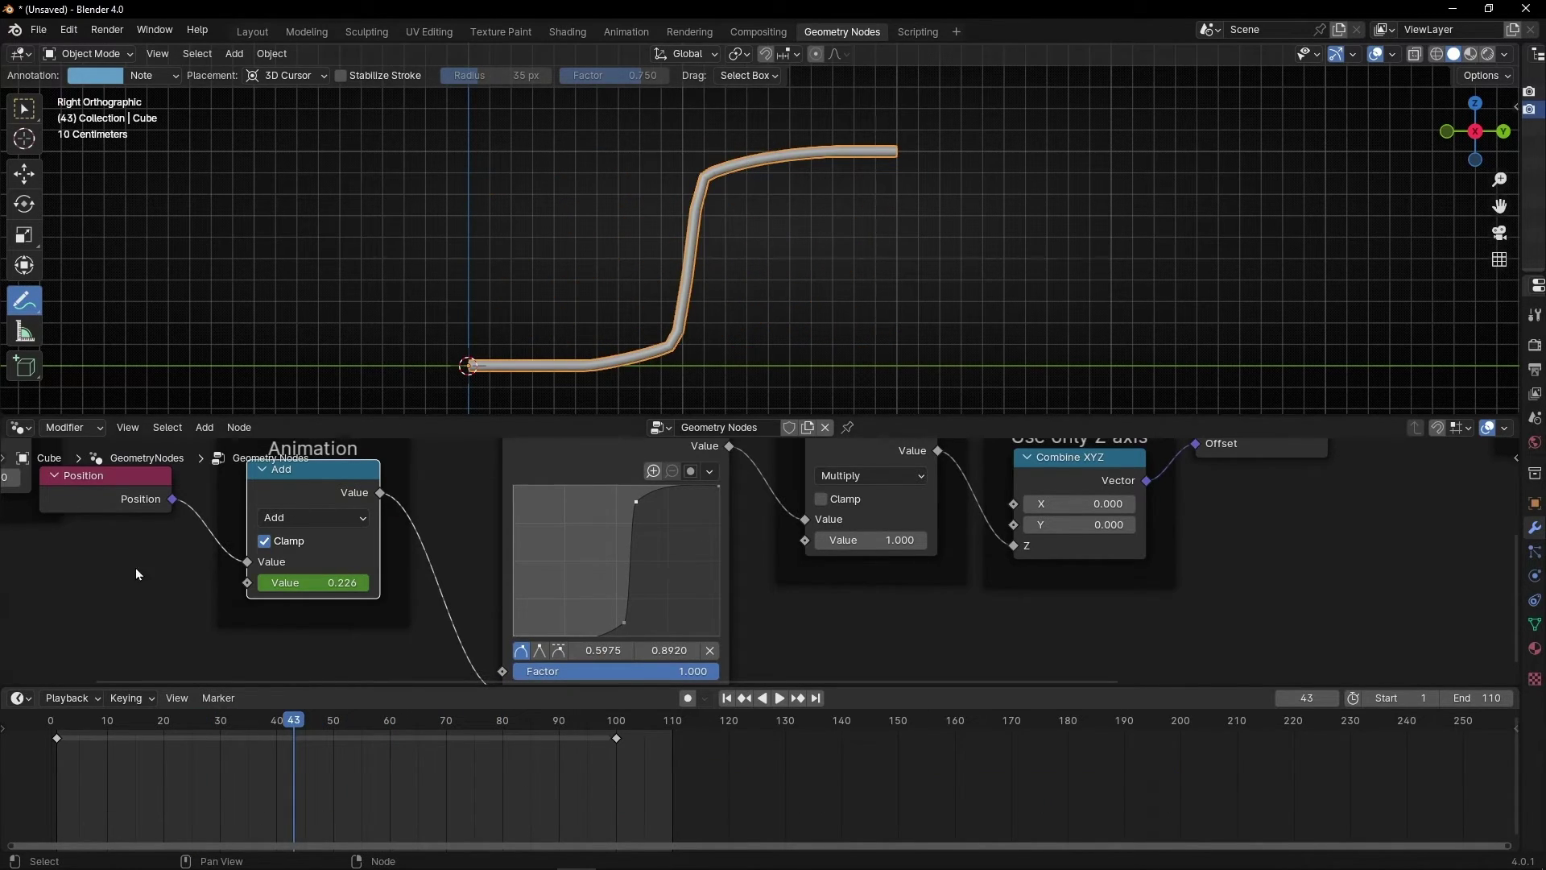
# Raise the Resample Curve count to 276 and soften the Float Curve, with its upper point at about 0.772, 0.898.
pyautogui.moveTo(106, 578); pyautogui.dragTo(501, 637, button='middle')
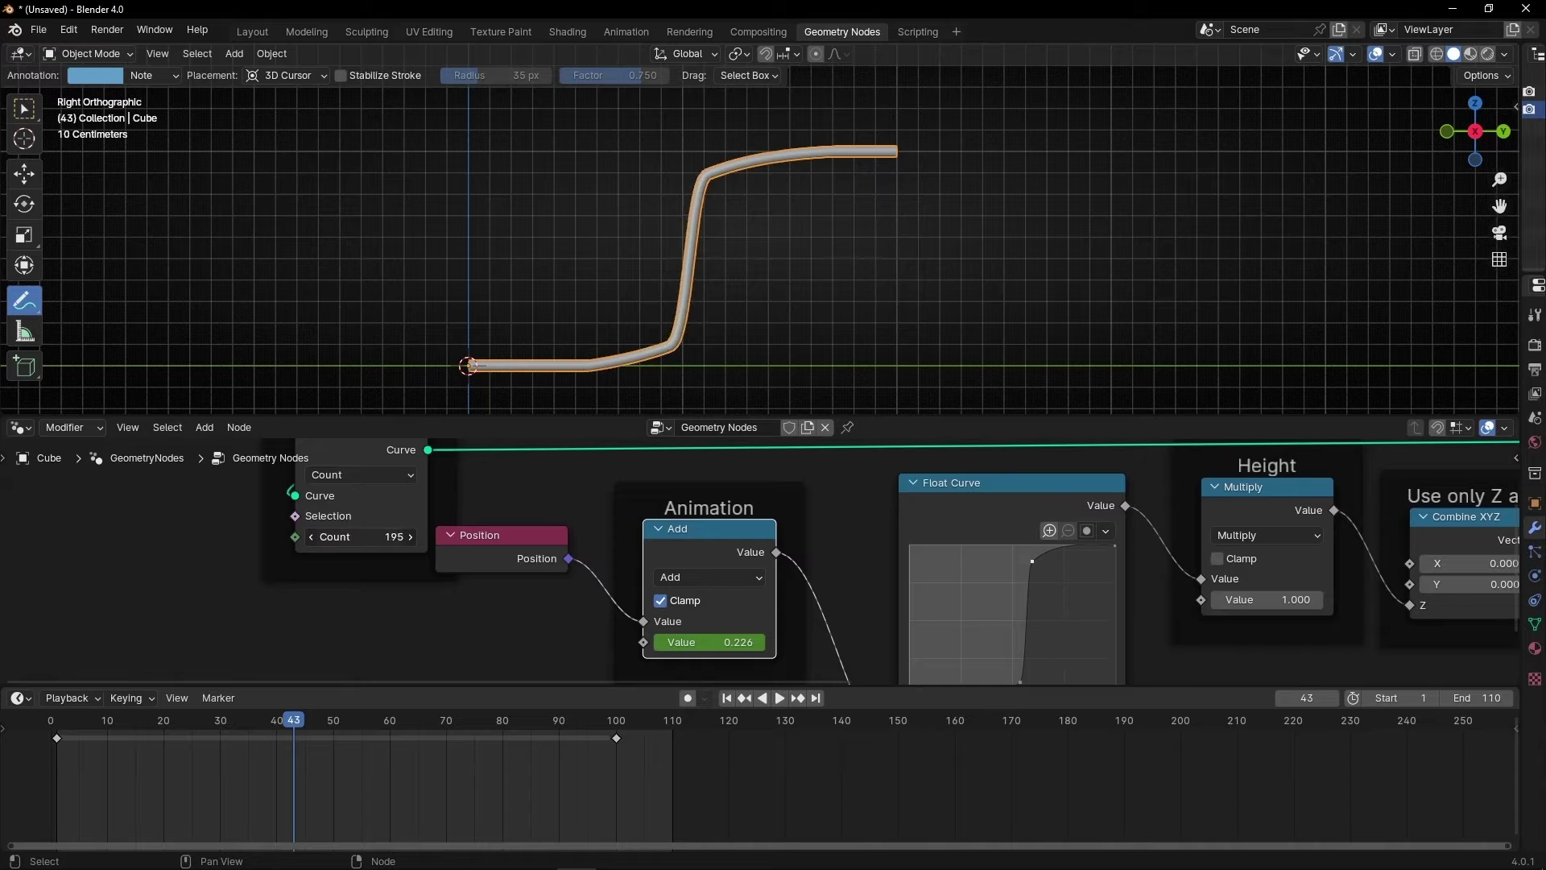
pyautogui.moveTo(872, 641); pyautogui.dragTo(659, 624, button='middle')
pyautogui.moveTo(331, 723); pyautogui.dragTo(389, 694)
pyautogui.scroll(-3, 1035, 583)
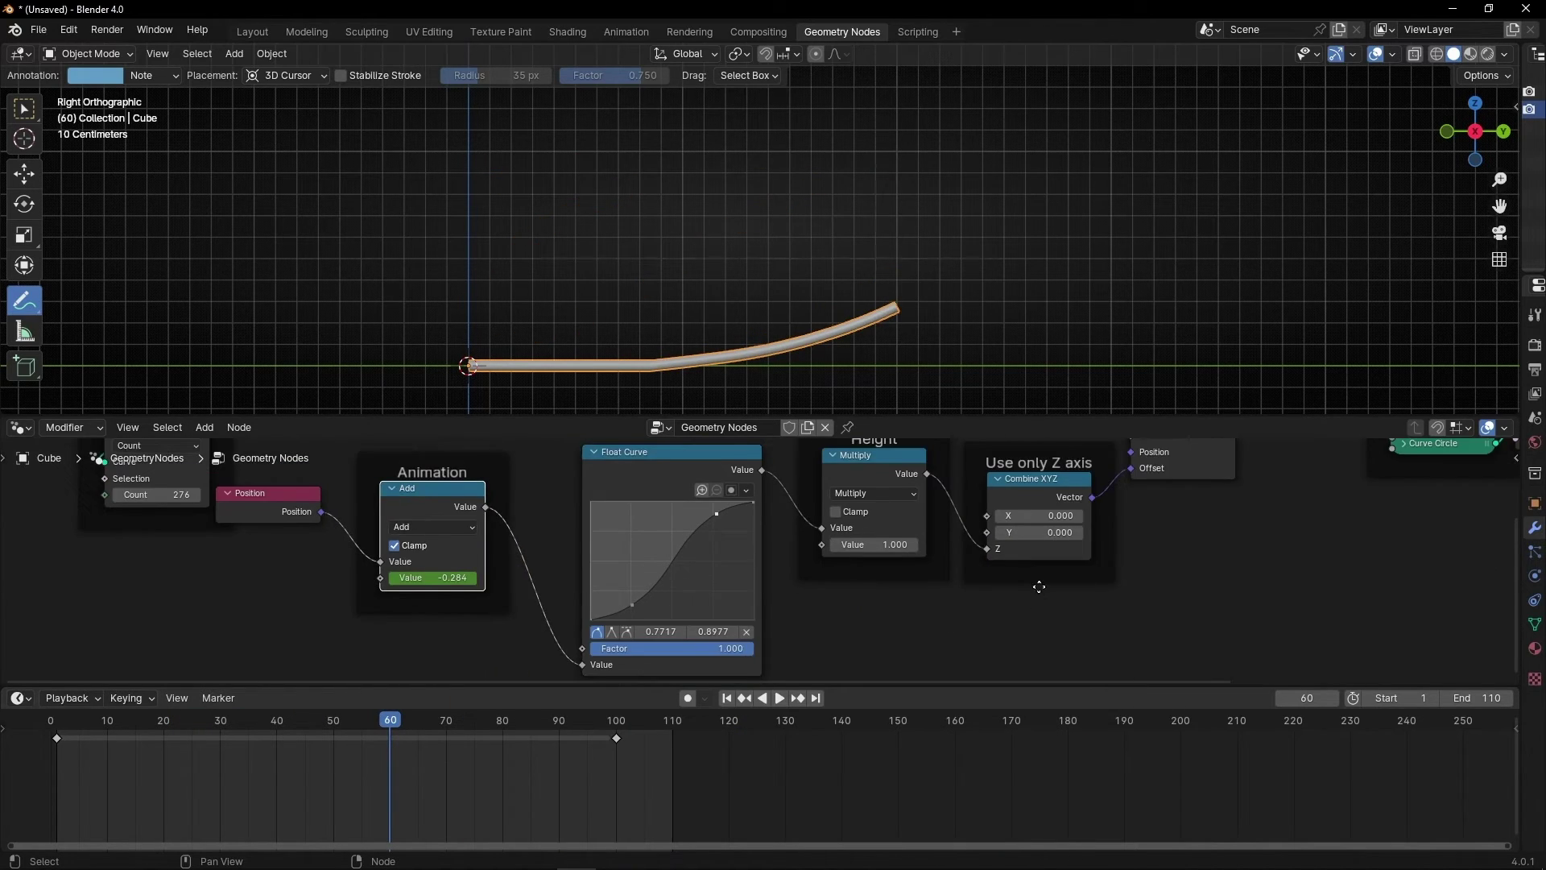
# Remove the Curve to Mesh frame and its nodes, keeping Set Position connected to the Group Output.
pyautogui.moveTo(1038, 586); pyautogui.dragTo(475, 657, button='middle')
pyautogui.scroll(-1, 784, 555)
pyautogui.moveTo(785, 556); pyautogui.dragTo(640, 618, button='middle')
pyautogui.moveTo(590, 474); pyautogui.dragTo(855, 597)
pyautogui.hotkey('ctrl', 'x')
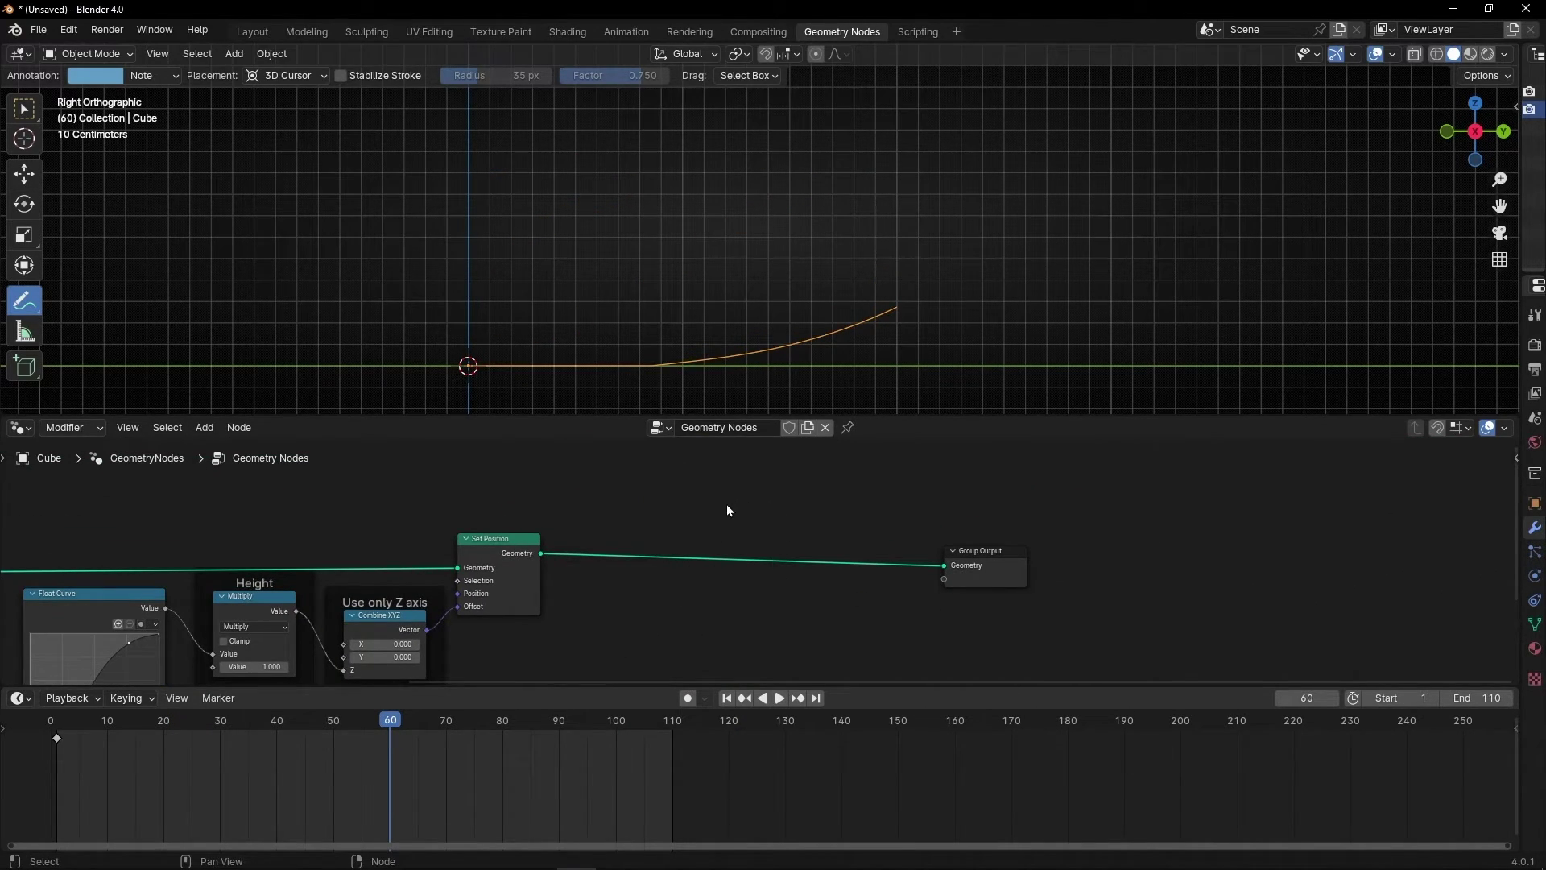
# Insert an Instance on Points node between Set Position and the Group Output.
pyautogui.hotkey('shift', 'a')
pyautogui.write('instance')
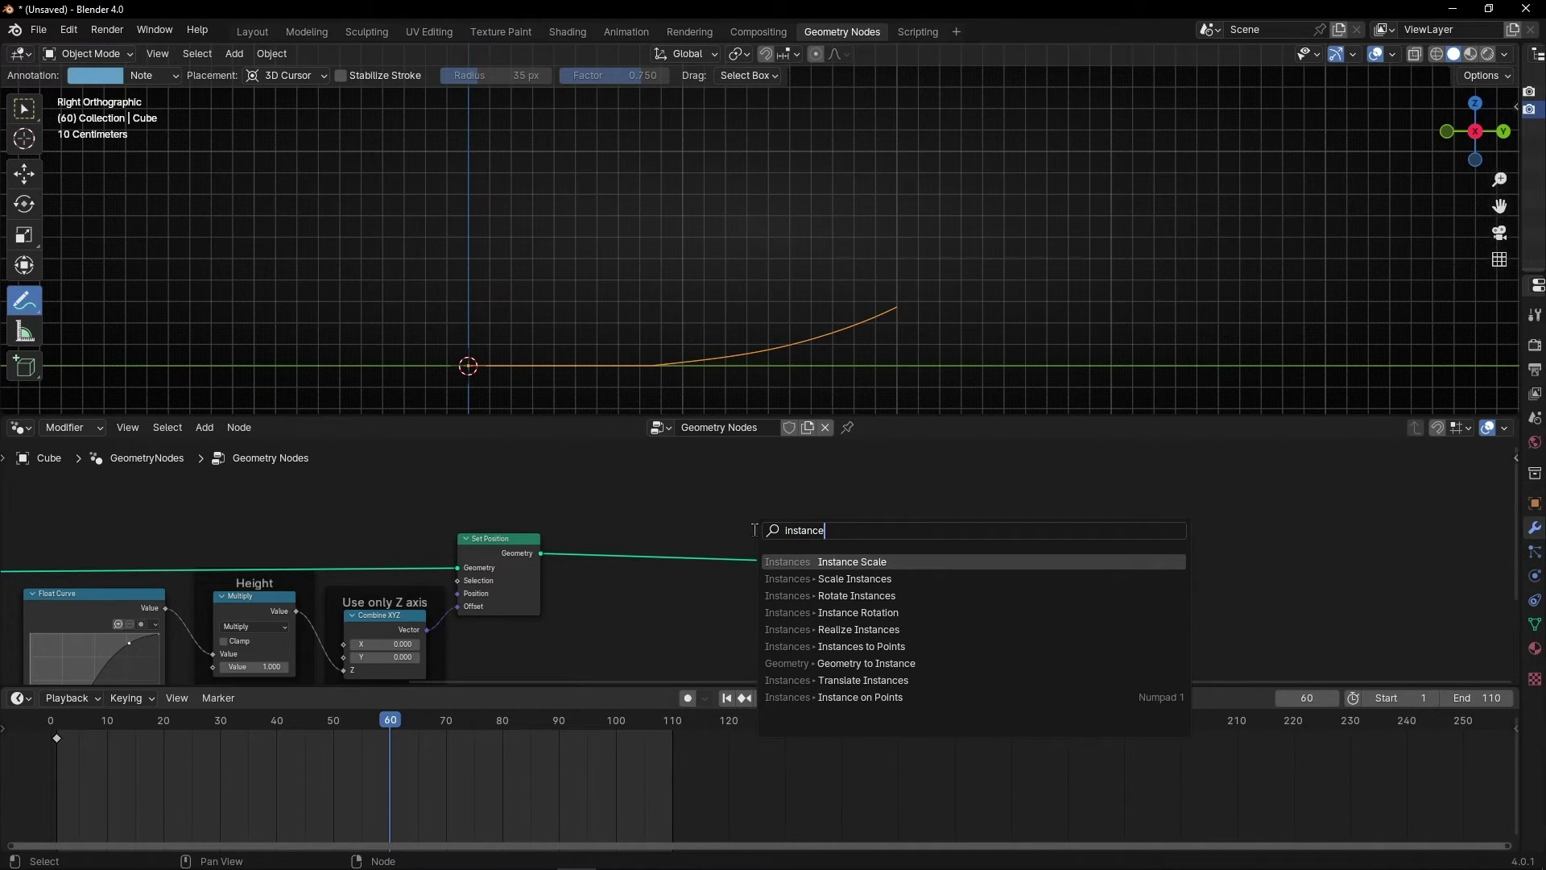
pyautogui.write(' on')
pyautogui.press('Return')
pyautogui.click(754, 531)
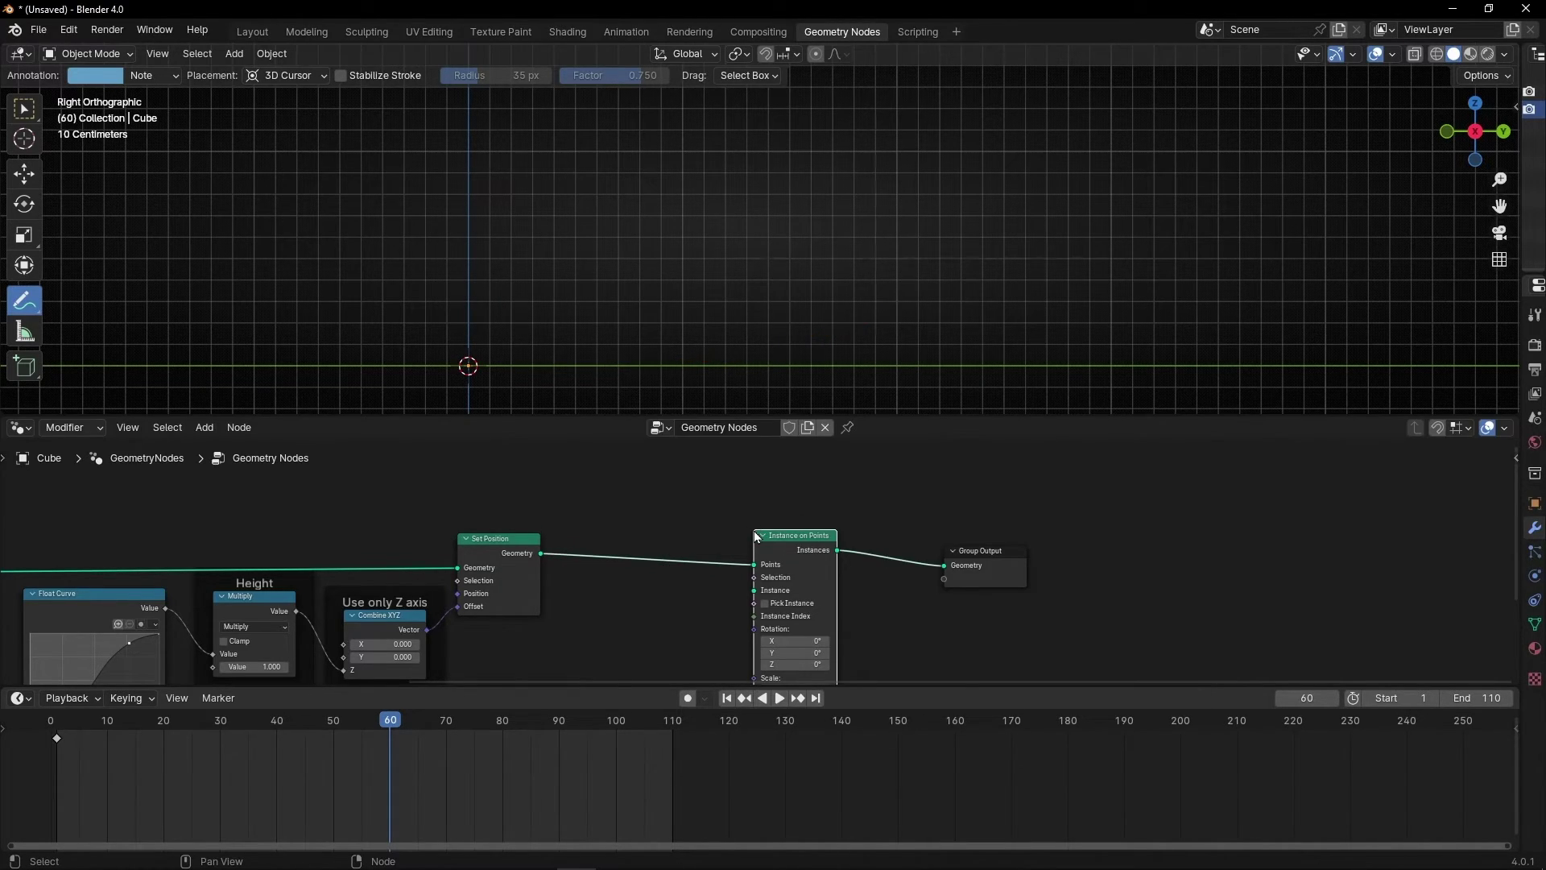
# Add a Cube mesh node connected to the Instance input of Instance on Points.
pyautogui.click(749, 587)
pyautogui.hotkey('shift', 'a')
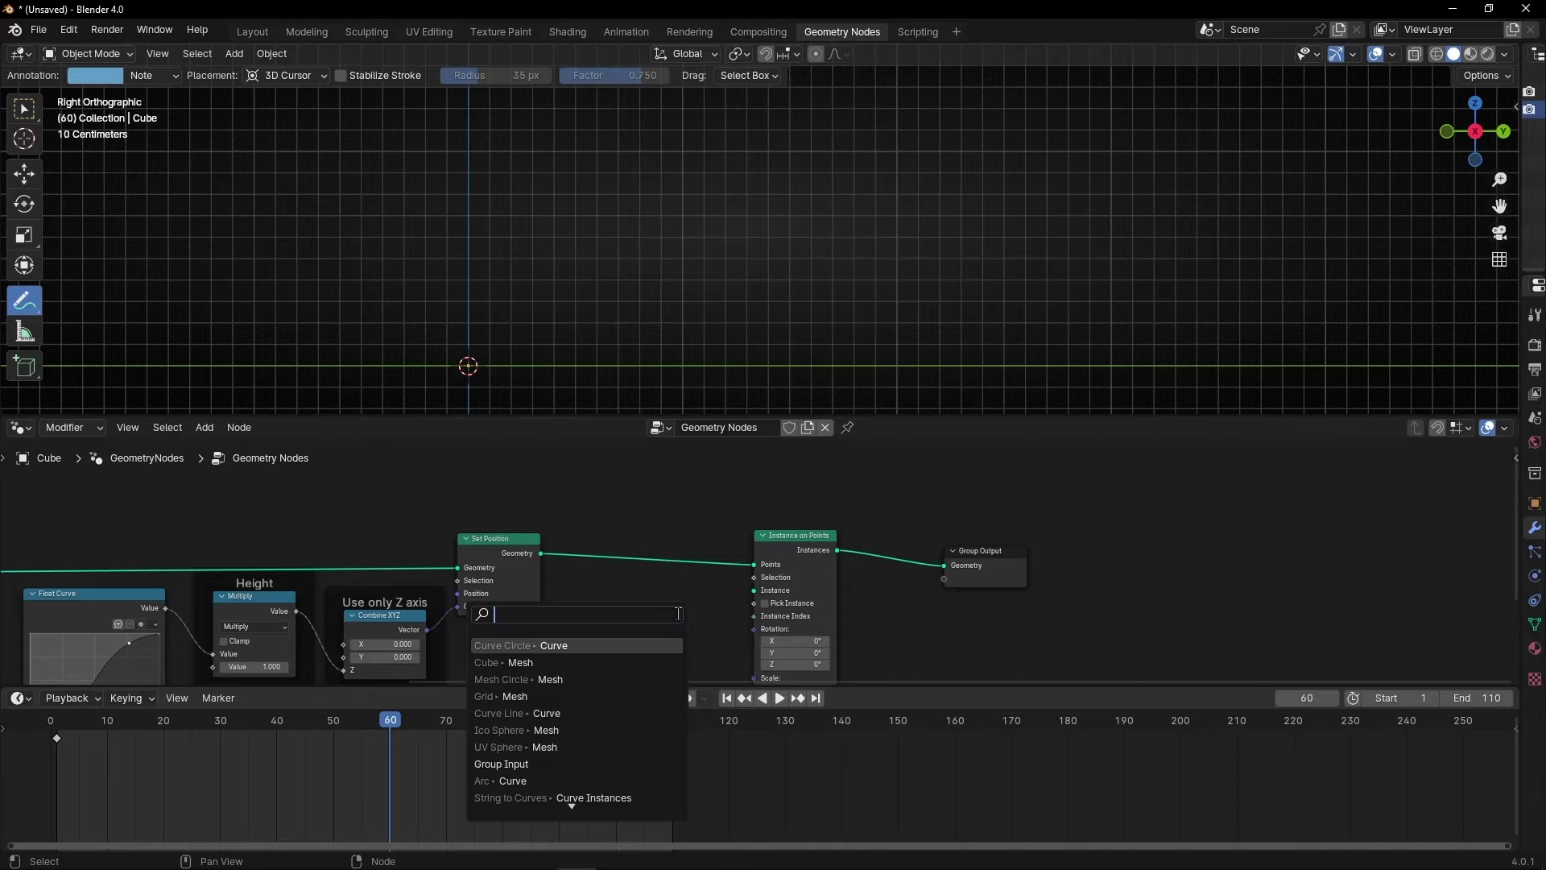
pyautogui.write('cube')
pyautogui.press('Return')
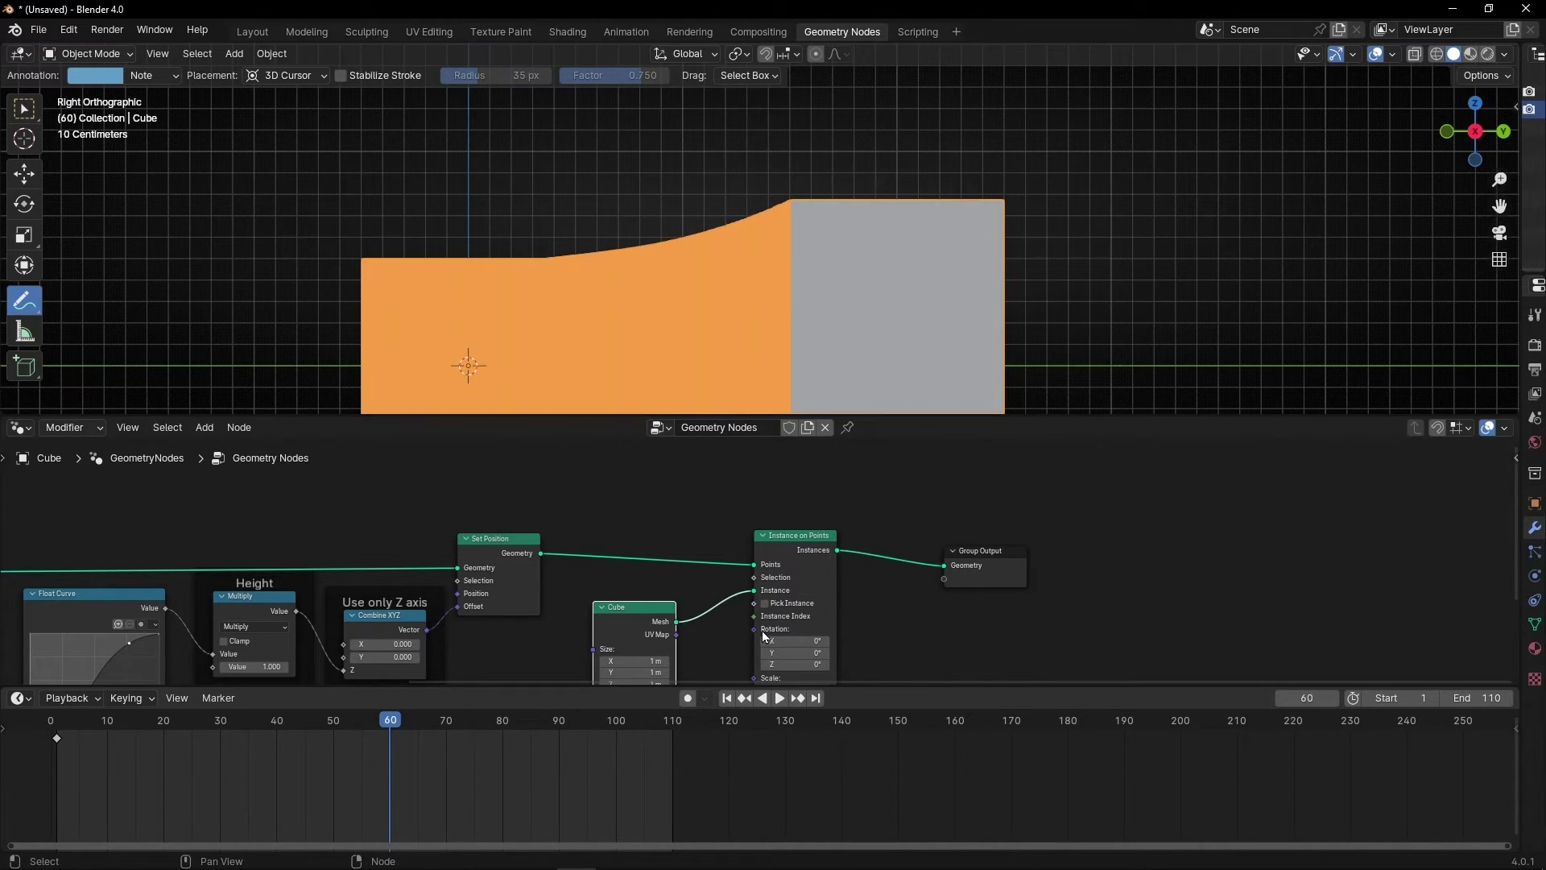
# Set the Cube mesh node's X, Y and Z size to 0.05 m.
pyautogui.click(744, 604)
pyautogui.scroll(4, 765, 531)
pyautogui.moveTo(713, 654); pyautogui.dragTo(813, 589, button='middle')
pyautogui.moveTo(708, 568); pyautogui.dragTo(596, 605)
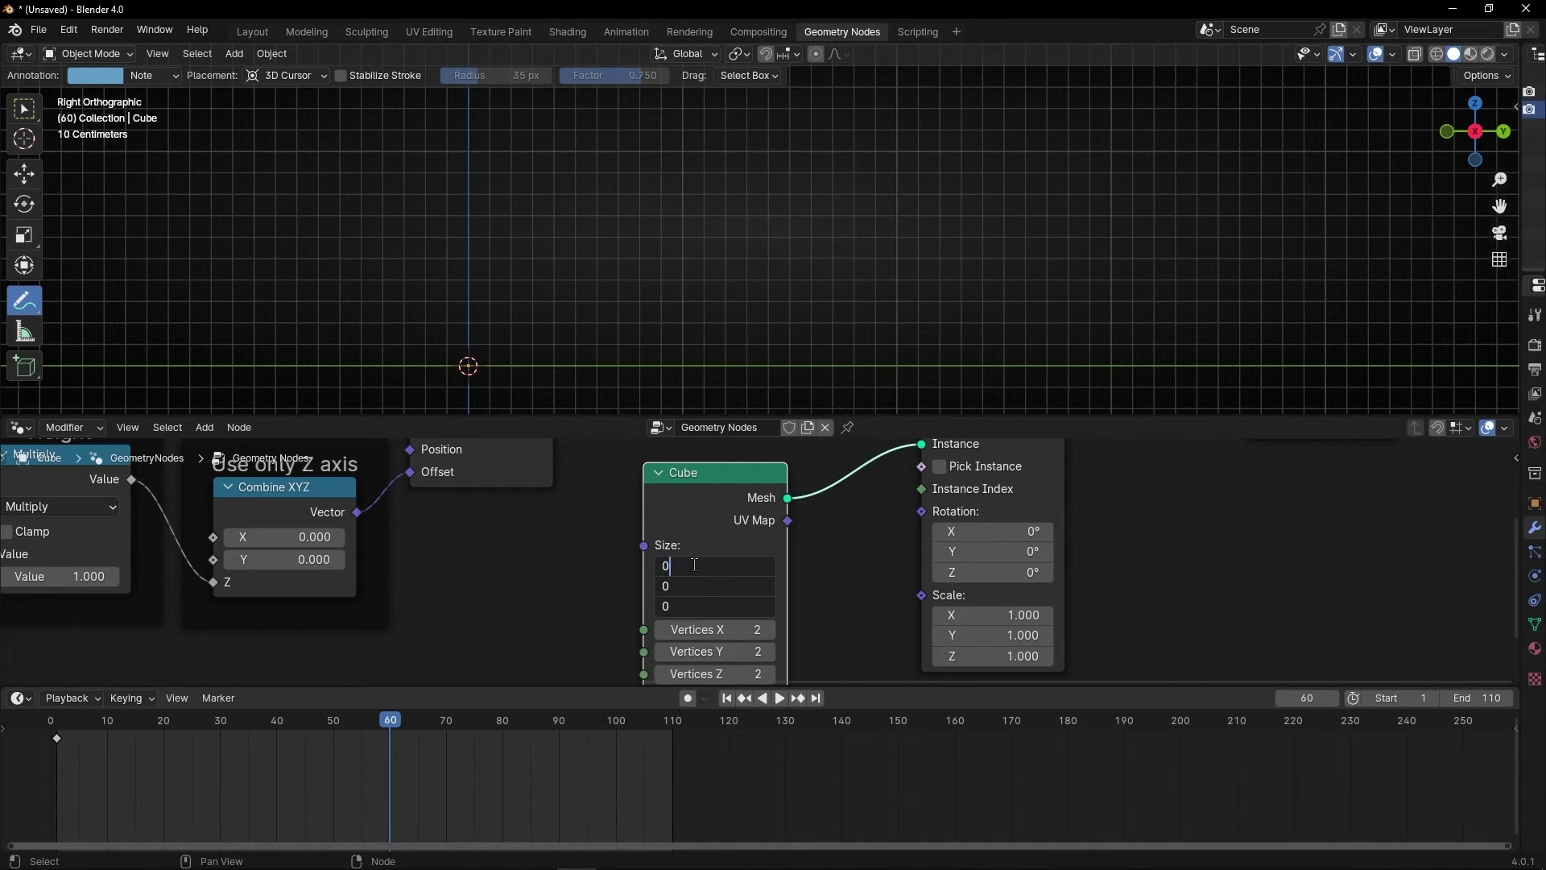
pyautogui.press('Return')
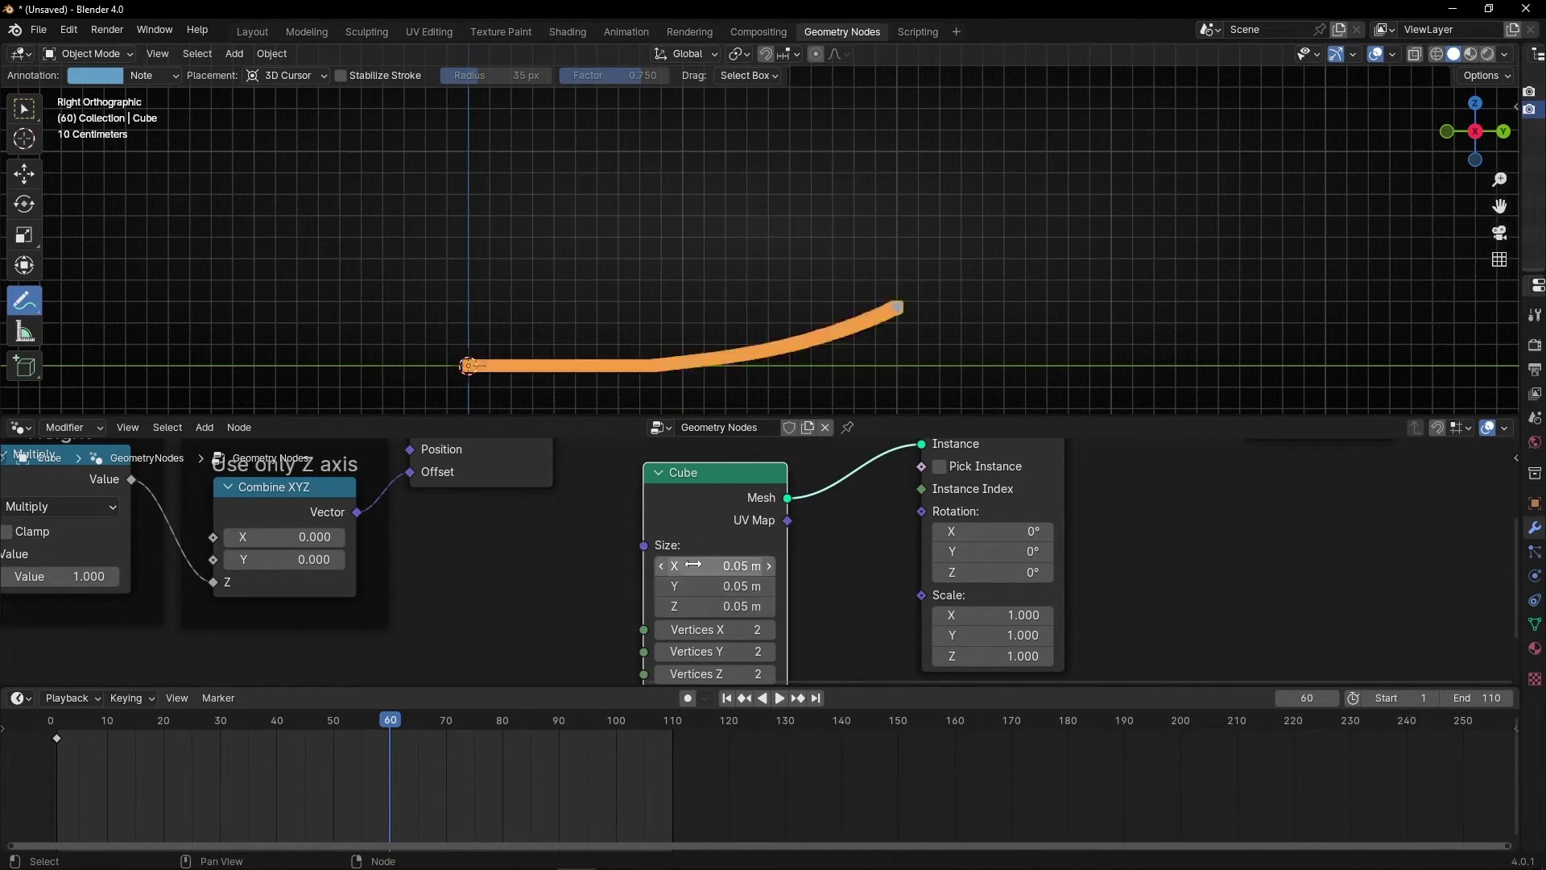
# Set the Resample Curve count to 30.
pyautogui.keyDown('ctrl'); pyautogui.hscroll(-15, 499, 584); pyautogui.keyUp('ctrl')
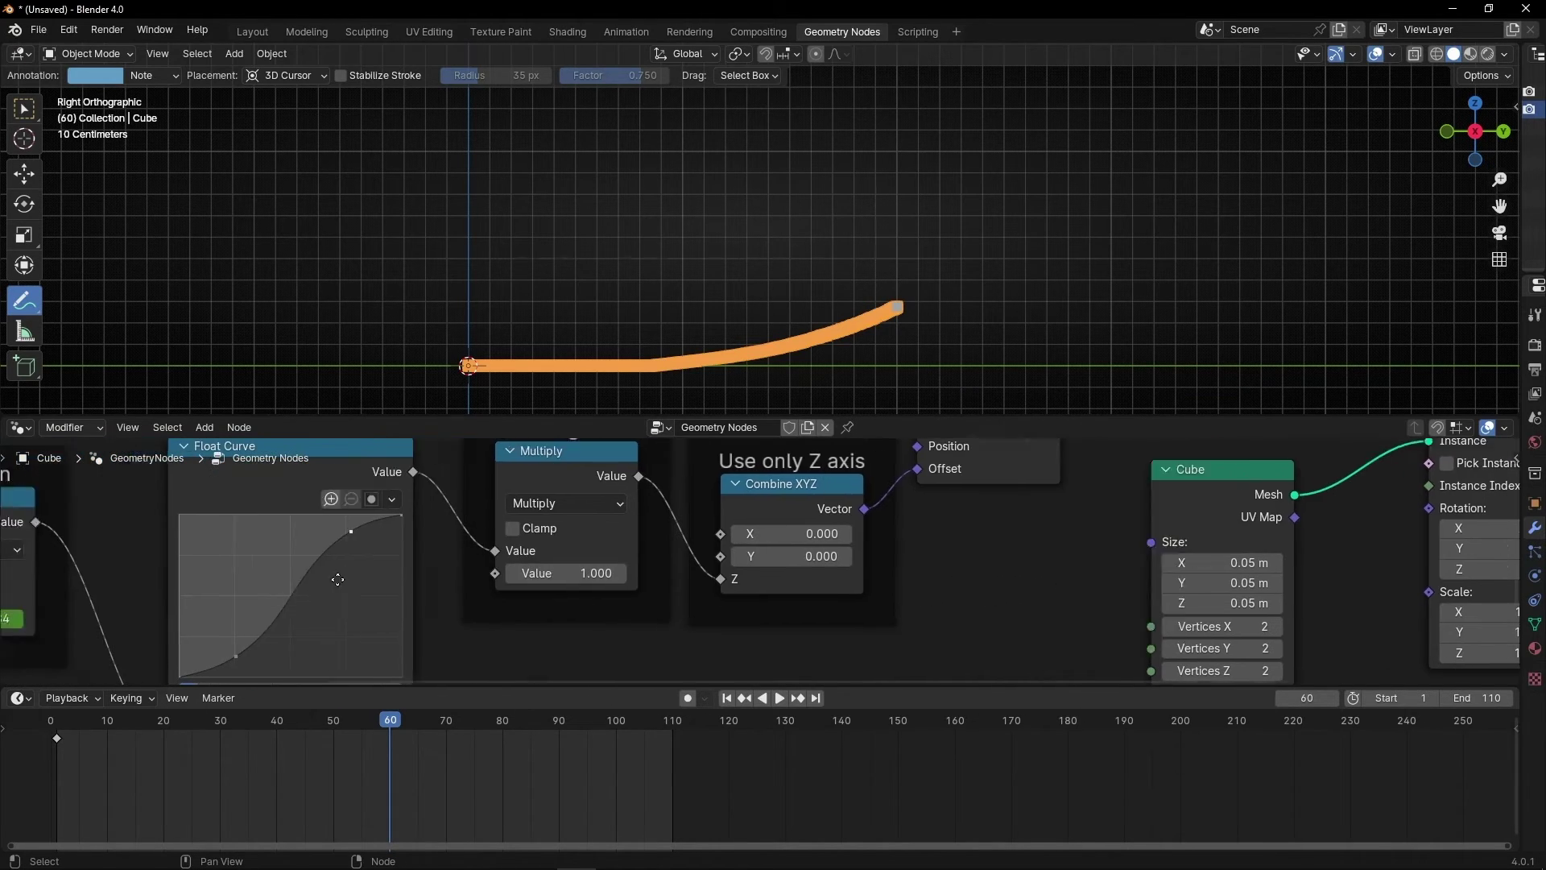
pyautogui.moveTo(491, 576); pyautogui.dragTo(488, 632, button='middle')
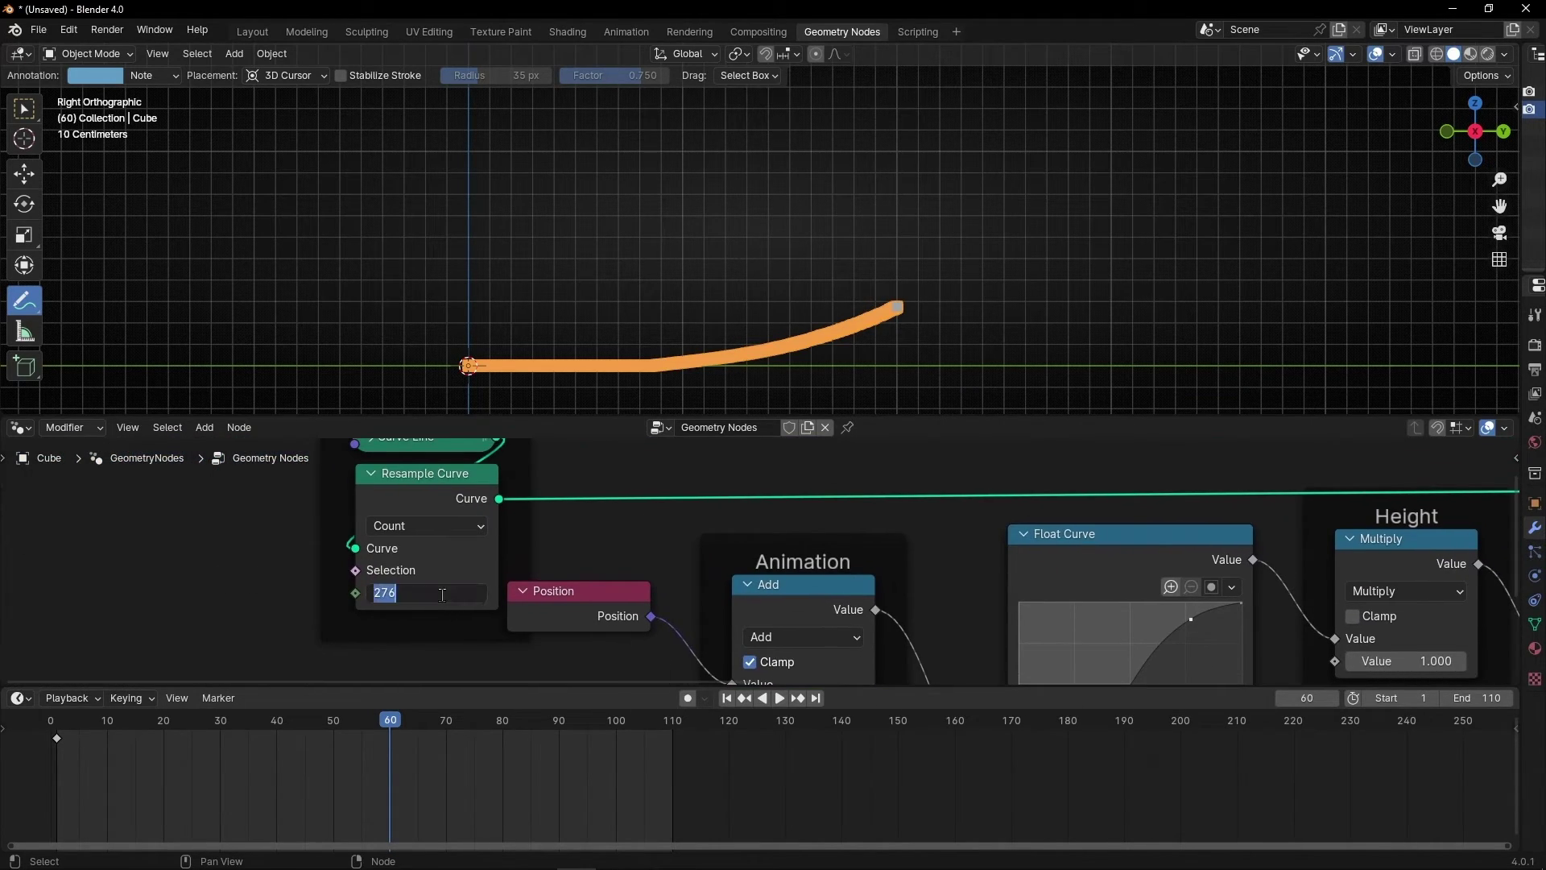
pyautogui.write('30')
pyautogui.press('Return')
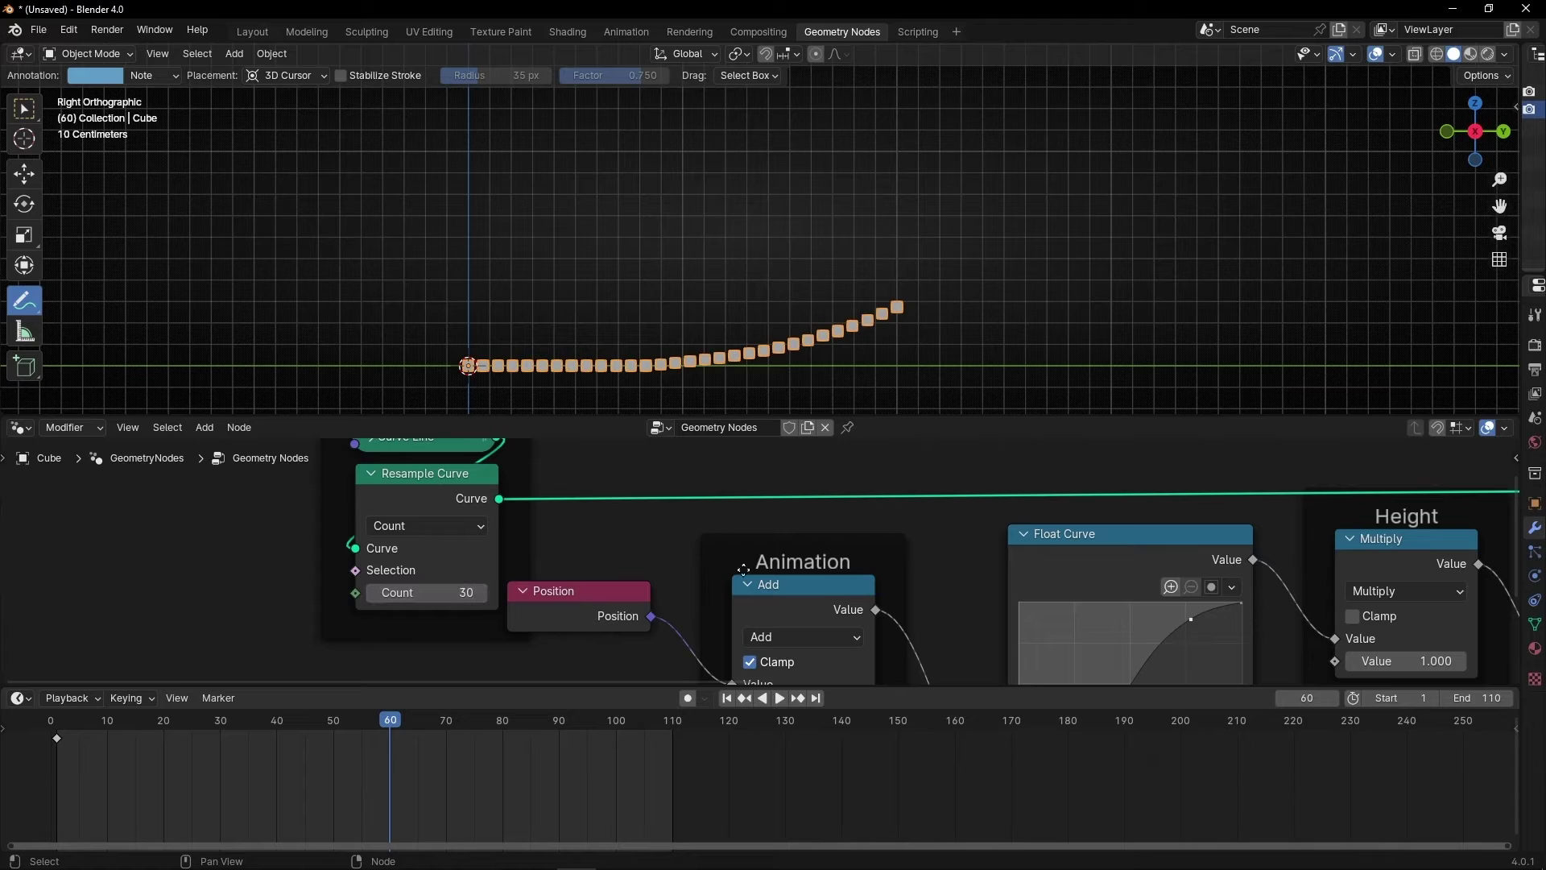
# Clear the keyframes from the Add node's value and raise that value to 0.416.
pyautogui.moveTo(569, 683); pyautogui.dragTo(999, 781)
pyautogui.moveTo(998, 767); pyautogui.dragTo(770, 627, button='middle')
pyautogui.rightClick(612, 621)
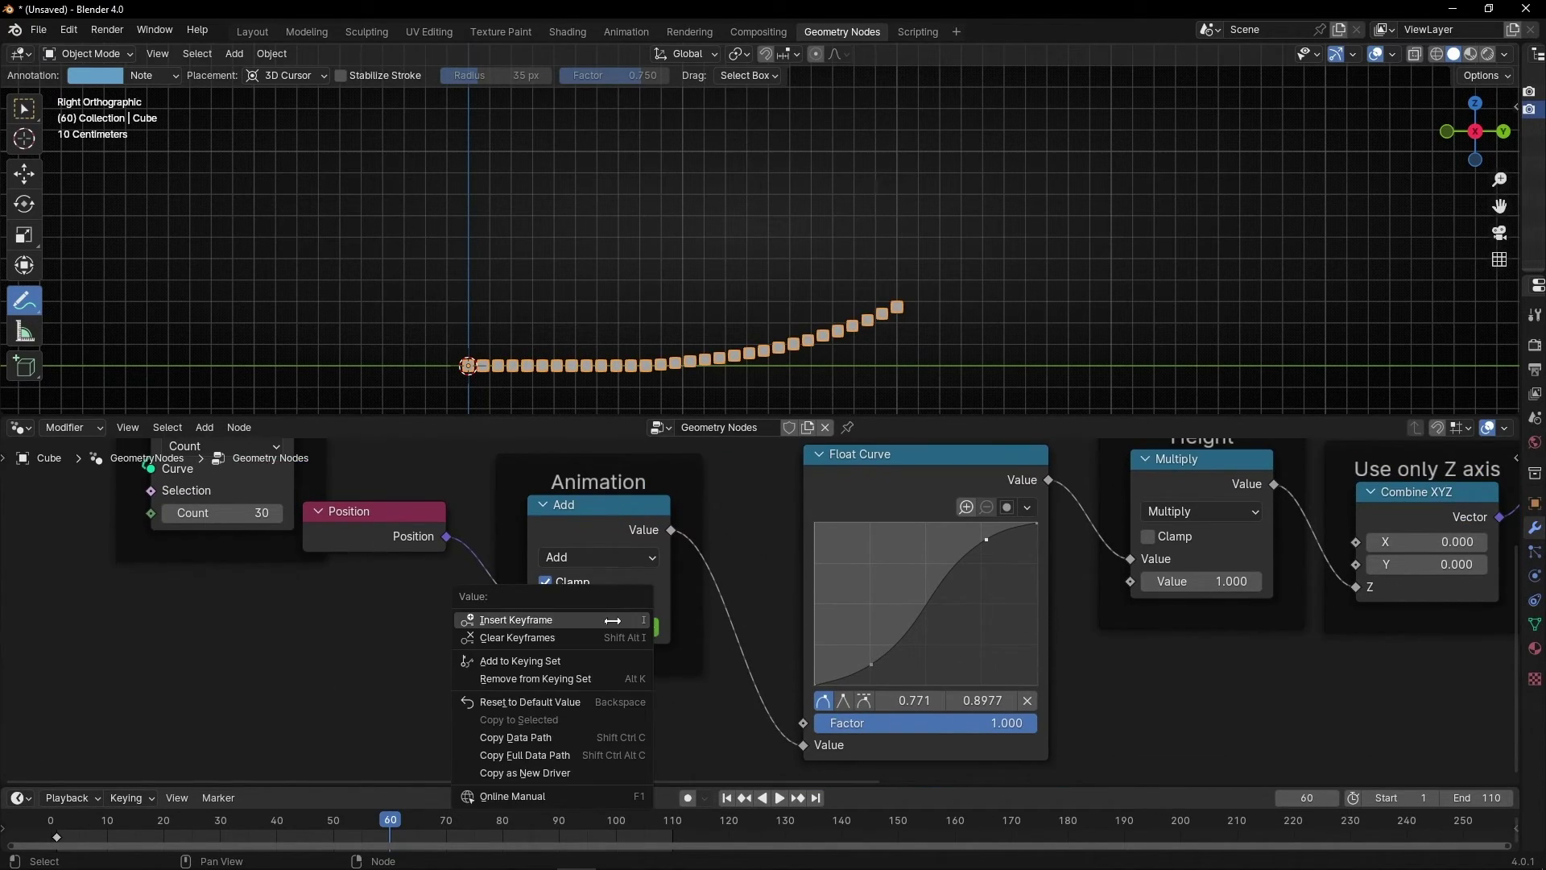
pyautogui.click(578, 644)
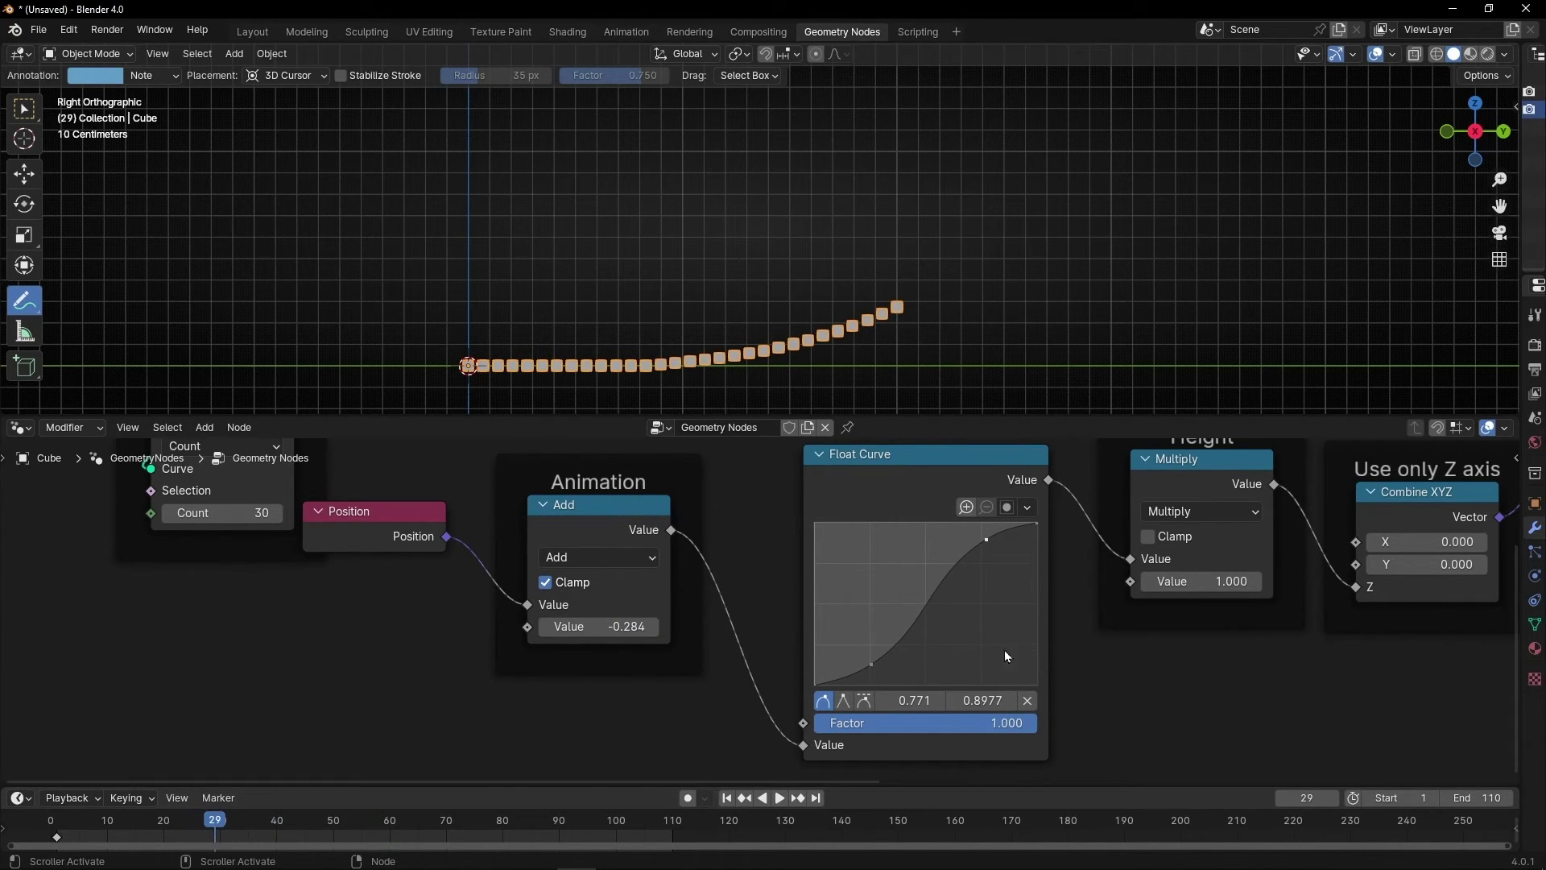
pyautogui.moveTo(1098, 617); pyautogui.dragTo(1054, 631, button='middle')
pyautogui.moveTo(555, 639); pyautogui.dragTo(608, 638)
# Erase the stray annotation stroke and increase the Cube node's X size to stretch the instances into wide planks.
pyautogui.moveTo(717, 286); pyautogui.dragTo(780, 276, button='middle')
pyautogui.moveTo(1498, 616); pyautogui.dragTo(531, 685, button='middle')
pyautogui.moveTo(524, 326); pyautogui.dragTo(635, 322, button='middle')
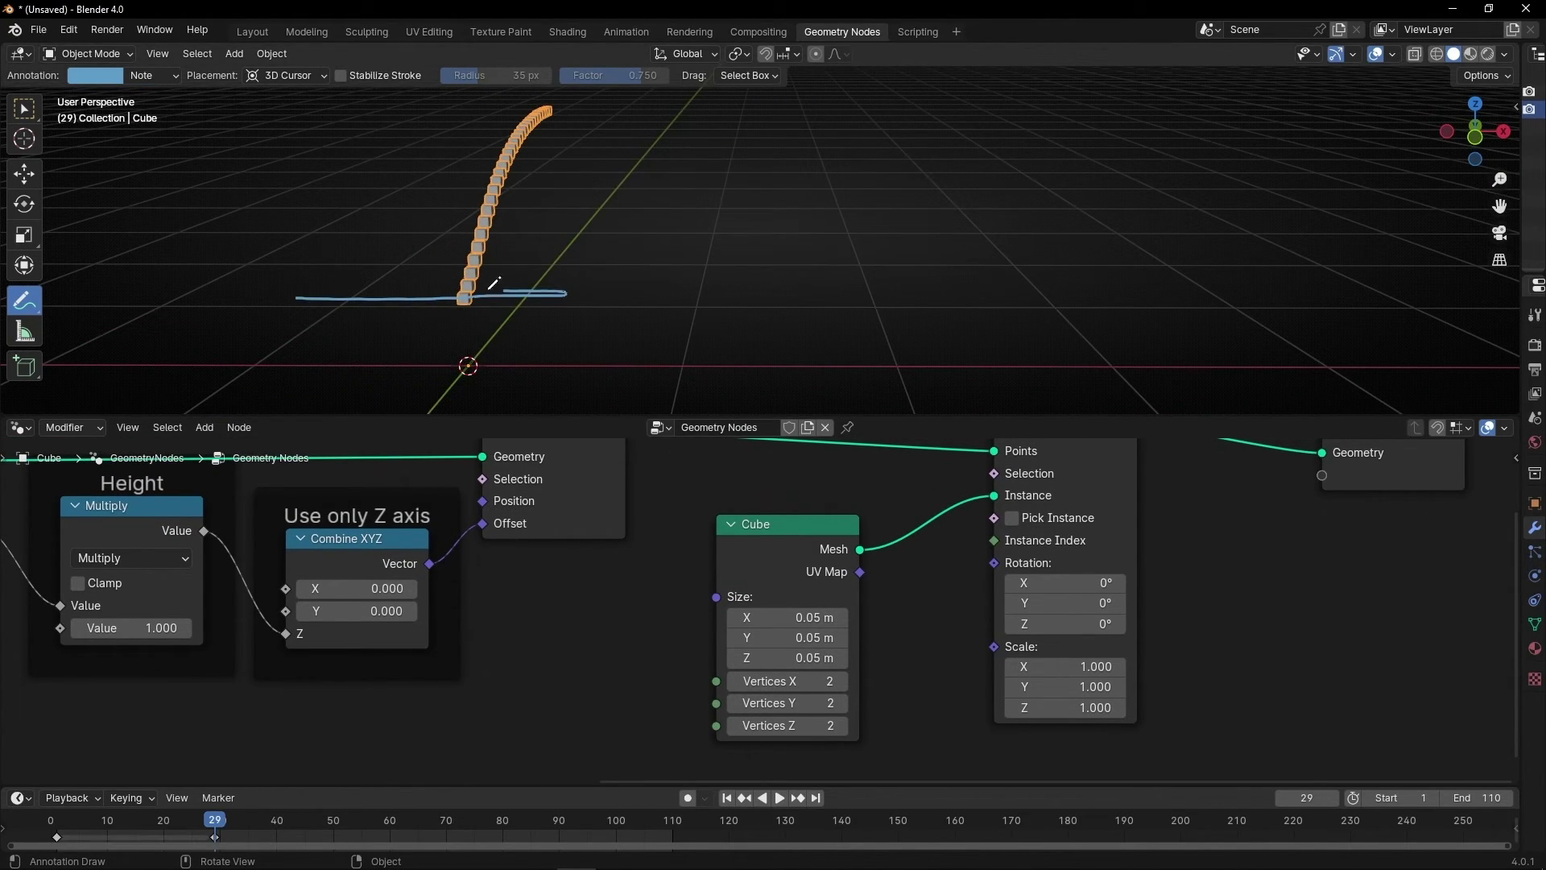
pyautogui.keyDown('ctrl'); pyautogui.moveTo(408, 286); pyautogui.dragTo(293, 293); pyautogui.keyUp('ctrl')
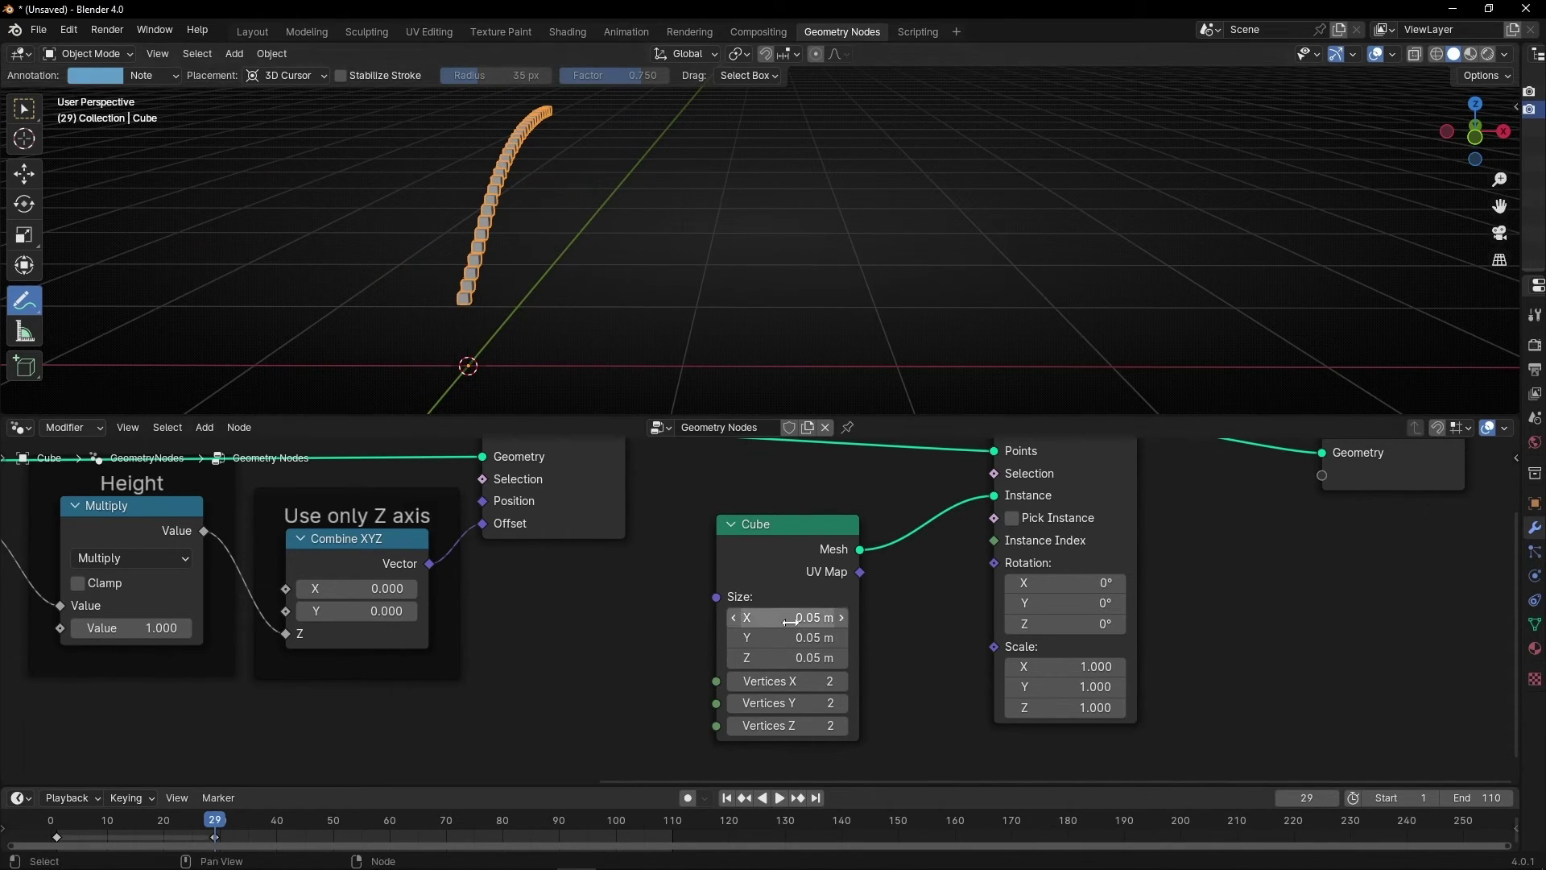
pyautogui.moveTo(772, 617); pyautogui.dragTo(854, 617)
# Lower the Add value to -0.484 and set the Height Multiply value to 0.5.
pyautogui.moveTo(855, 290); pyautogui.dragTo(660, 274, button='middle')
pyautogui.moveTo(620, 627); pyautogui.dragTo(1298, 607, button='middle')
pyautogui.moveTo(434, 613); pyautogui.dragTo(586, 609, button='middle')
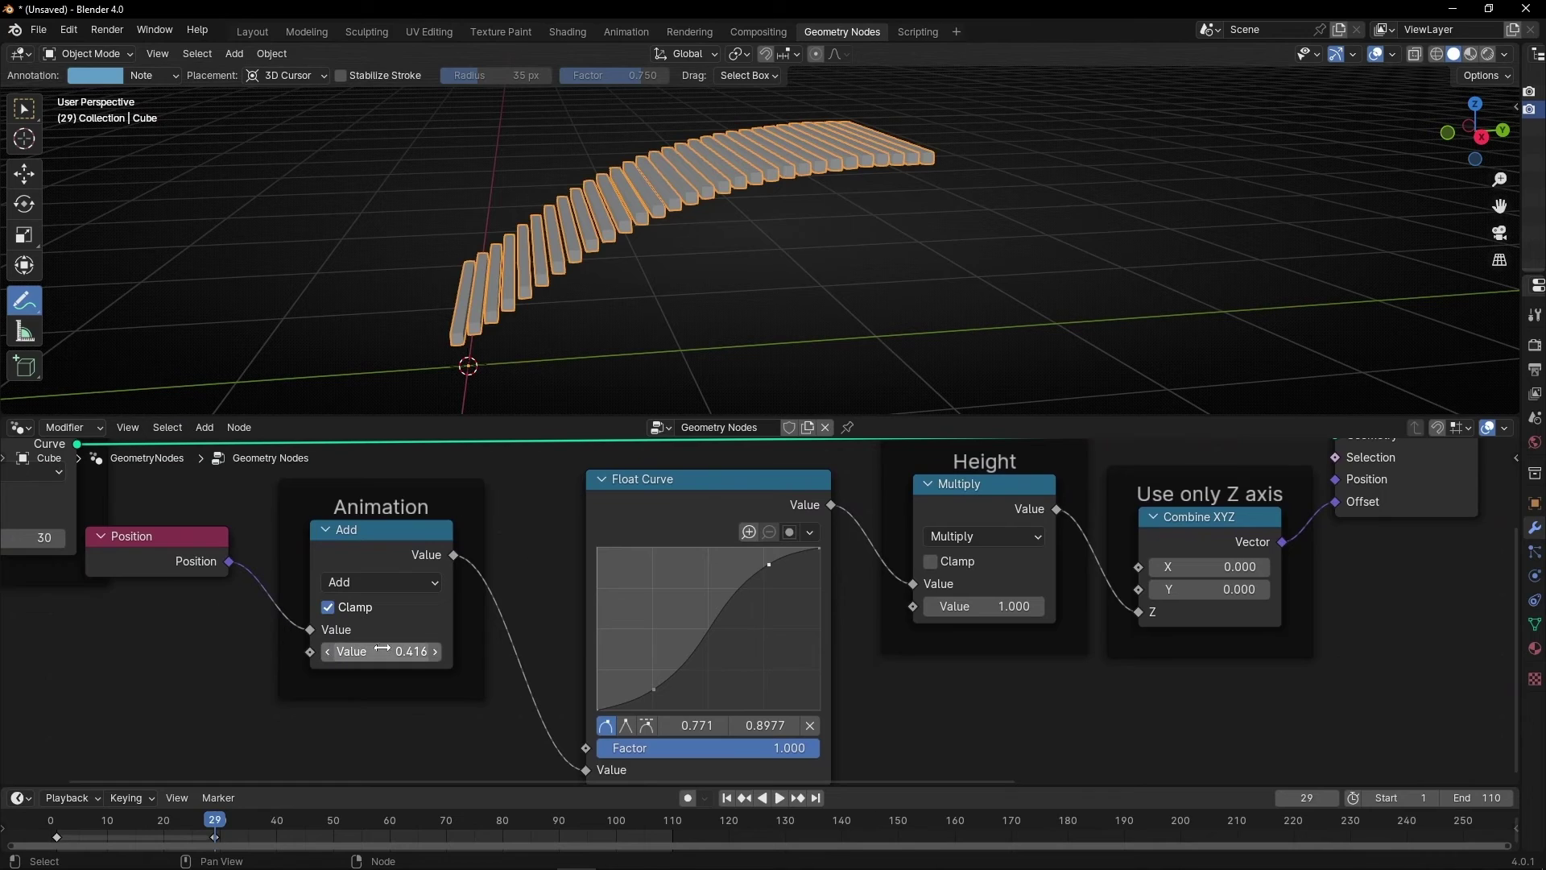
pyautogui.moveTo(382, 649)
pyautogui.mouseDown()
pyautogui.moveTo(322, 648)
pyautogui.moveTo(357, 648)
pyautogui.mouseUp()
pyautogui.moveTo(852, 340)
pyautogui.mouseDown(button='middle')
pyautogui.moveTo(854, 314)
pyautogui.moveTo(876, 322)
pyautogui.mouseUp(button='middle')
pyautogui.moveTo(403, 660); pyautogui.dragTo(383, 659)
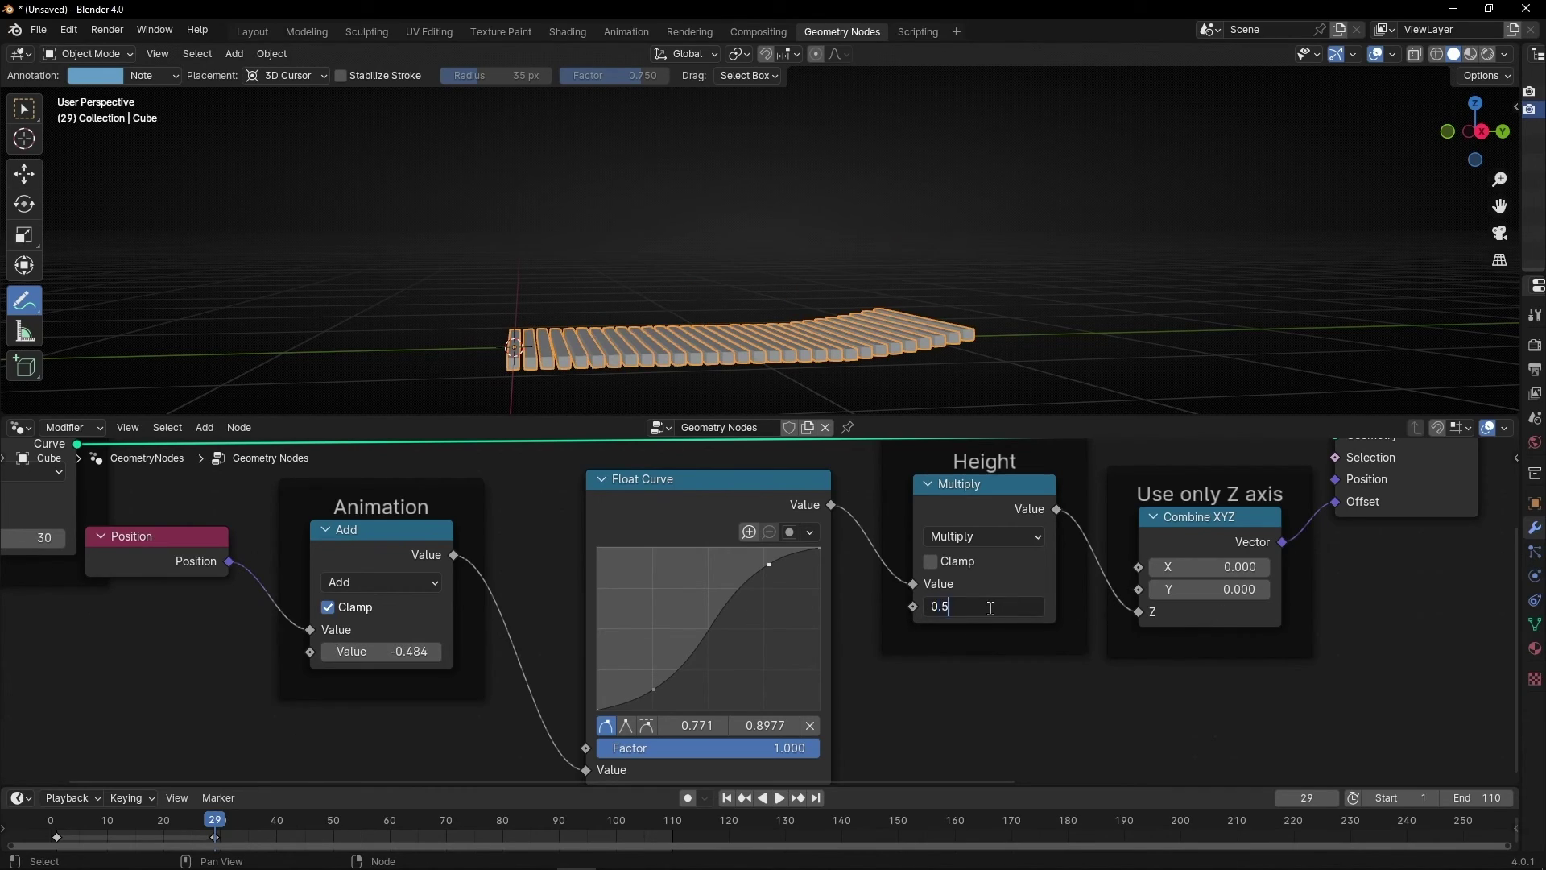
# Try the wave motion with the Add value around 0.216, and collapse the Curve Line node above Resample Curve.
pyautogui.moveTo(564, 642); pyautogui.dragTo(506, 642)
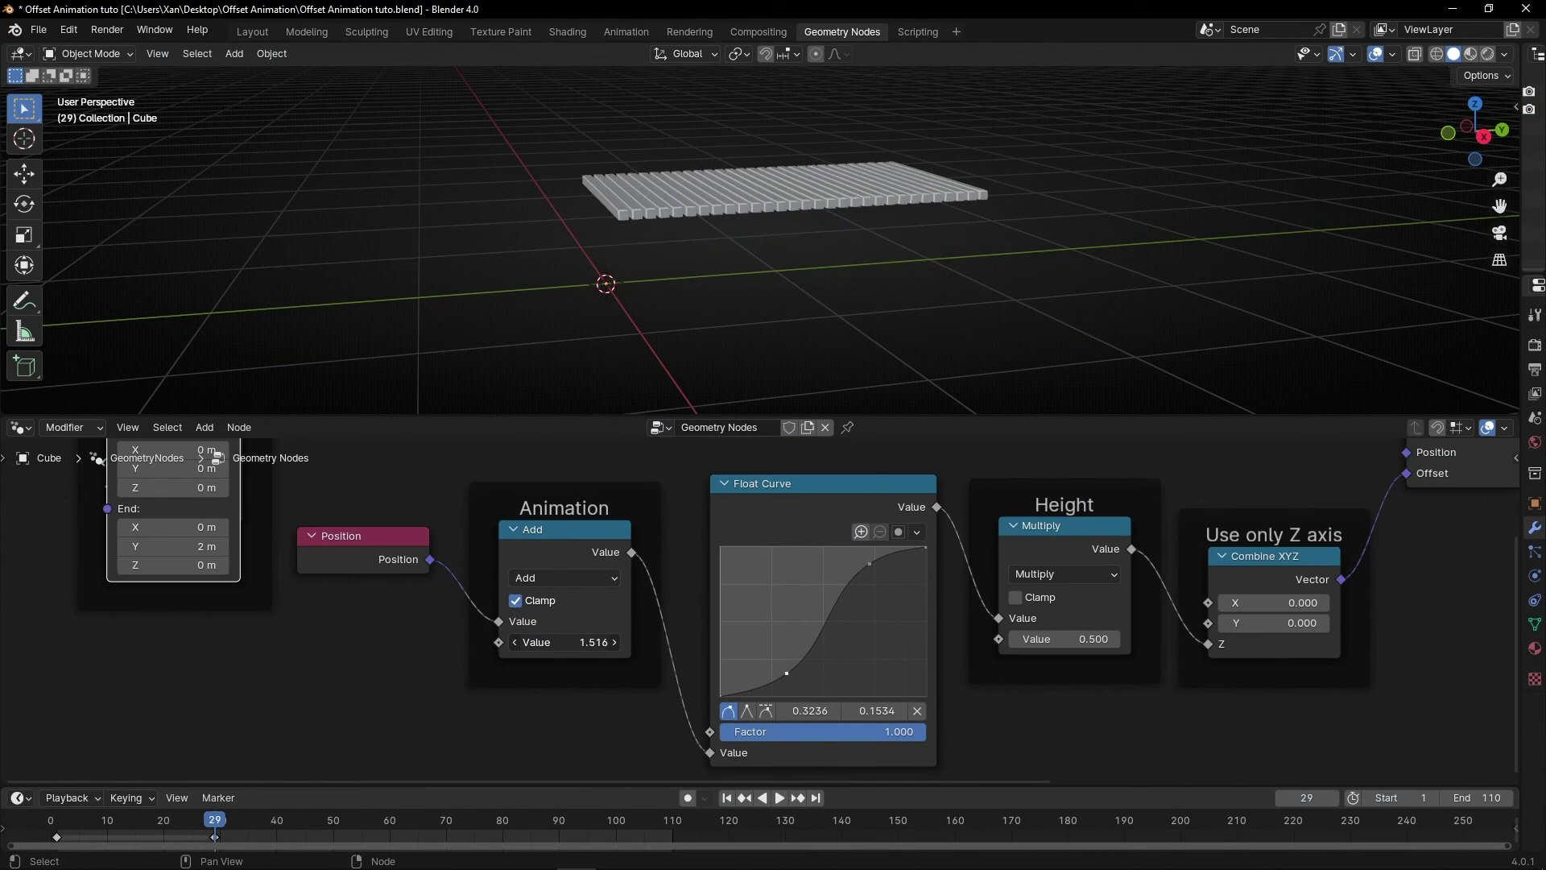
pyautogui.moveTo(327, 666); pyautogui.dragTo(586, 784, button='middle')
pyautogui.click(384, 485)
pyautogui.moveTo(793, 620); pyautogui.dragTo(459, 496, button='middle')
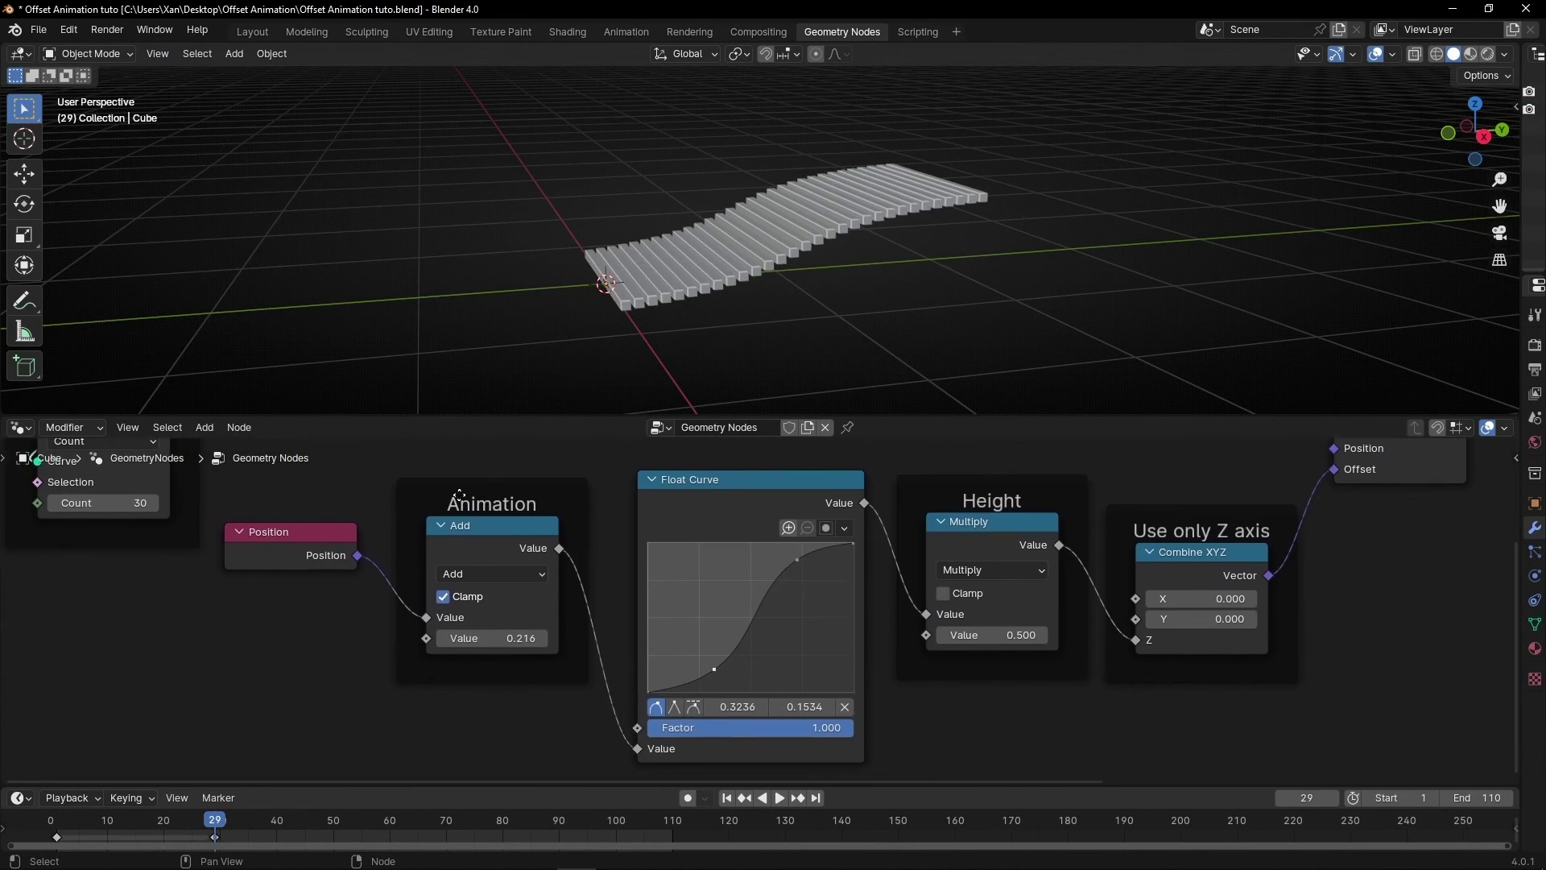
pyautogui.moveTo(493, 638)
pyautogui.mouseDown()
pyautogui.moveTo(435, 639)
pyautogui.moveTo(531, 638)
pyautogui.moveTo(454, 639)
pyautogui.moveTo(488, 638)
pyautogui.mouseUp()
# Lengthen the Curve Line by raising its End Y and making its Start Y negative, and collapse the node again.
pyautogui.moveTo(341, 684); pyautogui.dragTo(648, 803, button='middle')
pyautogui.click(357, 476)
pyautogui.moveTo(418, 661); pyautogui.dragTo(503, 662)
pyautogui.moveTo(406, 582); pyautogui.dragTo(356, 582)
pyautogui.click(357, 477)
# Raise the Resample Curve count to 108 and set the Add value to 0.616.
pyautogui.moveTo(810, 560); pyautogui.dragTo(627, 494, button='middle')
pyautogui.moveTo(615, 690)
pyautogui.mouseDown()
pyautogui.moveTo(692, 690)
pyautogui.moveTo(646, 690)
pyautogui.mouseUp()
pyautogui.moveTo(229, 555); pyautogui.dragTo(370, 556)
pyautogui.moveTo(564, 322); pyautogui.dragTo(568, 334, button='middle')
pyautogui.moveTo(615, 690); pyautogui.dragTo(954, 635)
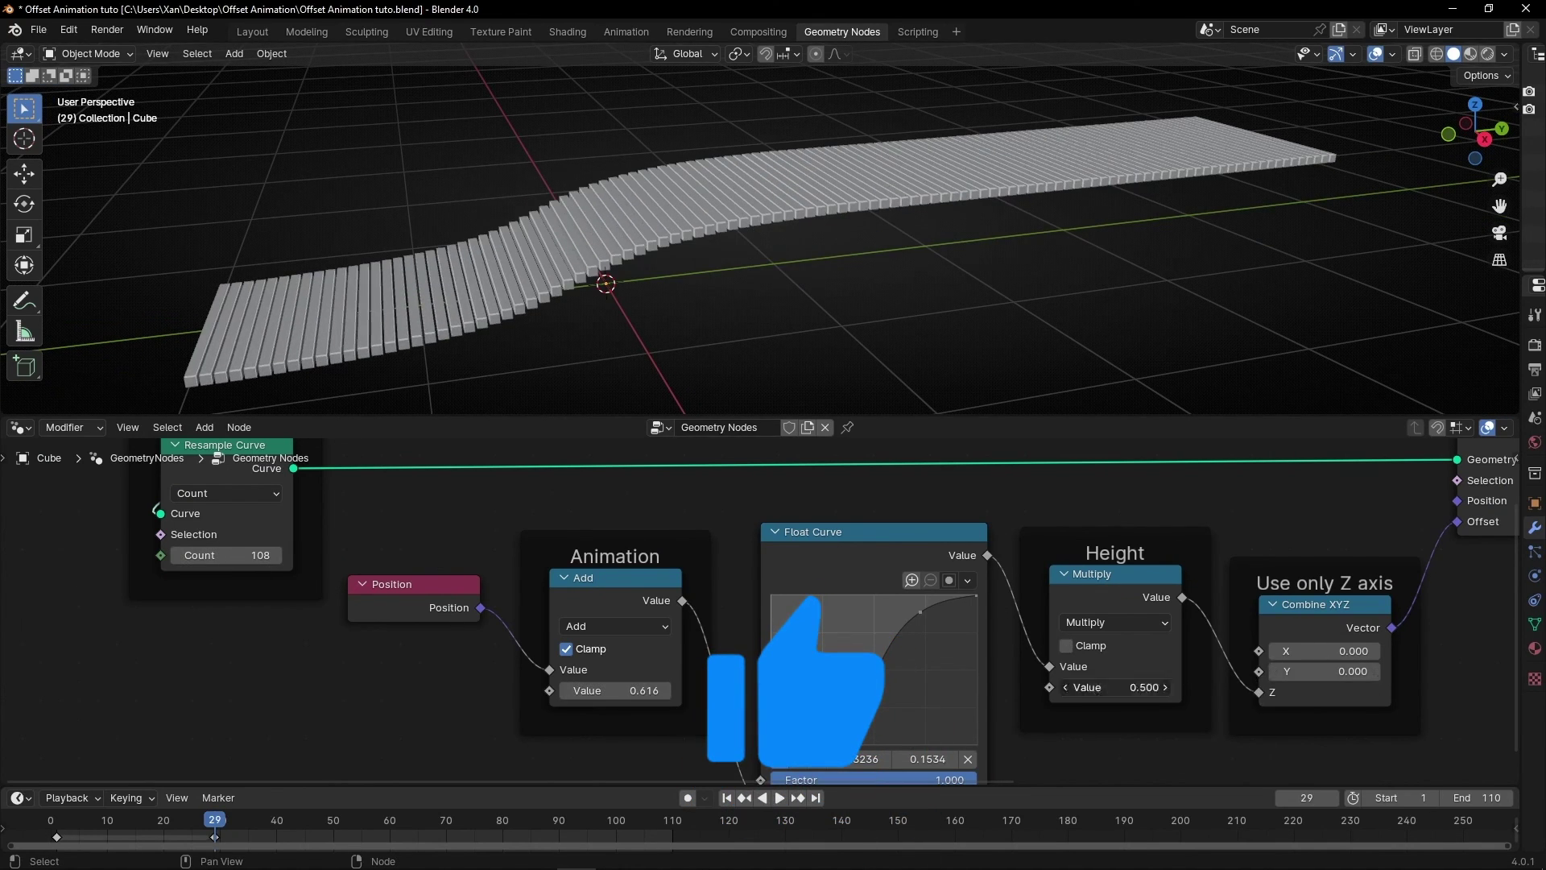
# Raise the Height Multiply value to 1.700 and lower the Add value to -0.984.
pyautogui.moveTo(1115, 688); pyautogui.dragTo(1212, 687)
pyautogui.scroll(-5, 863, 382)
pyautogui.moveTo(863, 386); pyautogui.dragTo(881, 326, button='middle')
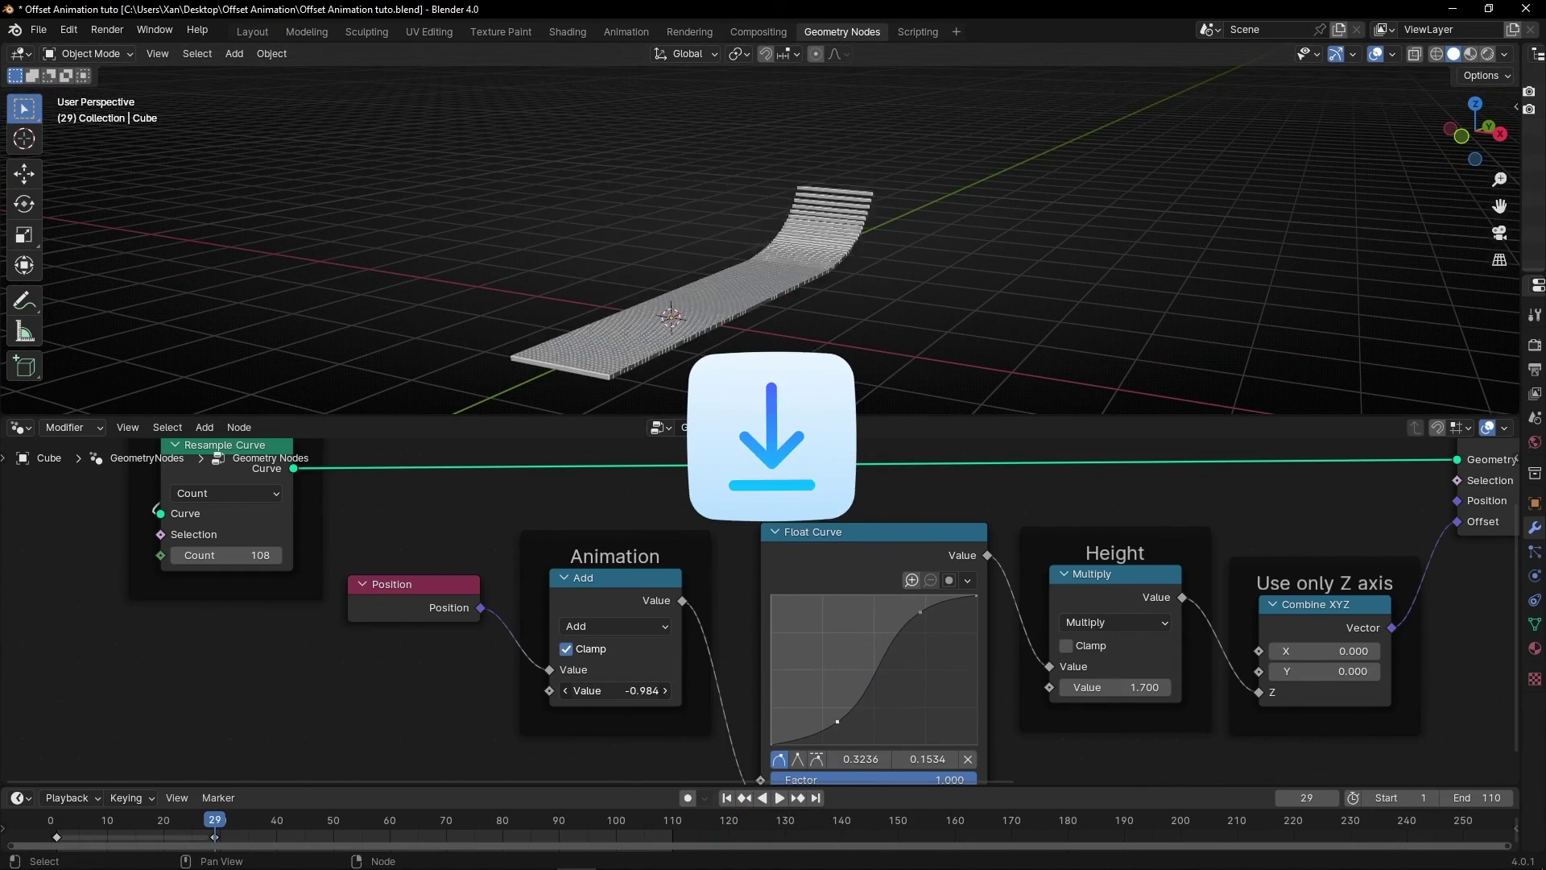